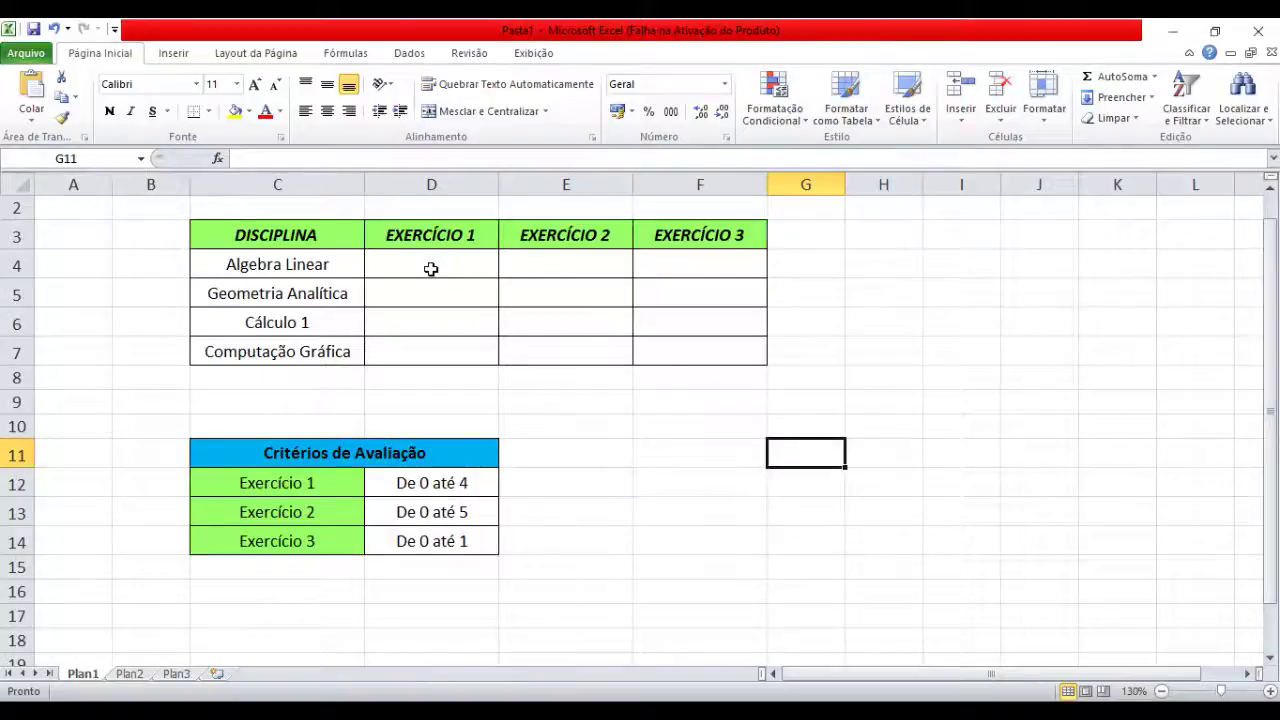
Point out the Exercício 1 and Exercício 2 grade cells, returning to D4
{"action": "left_click", "coordinate": [479, 275]}
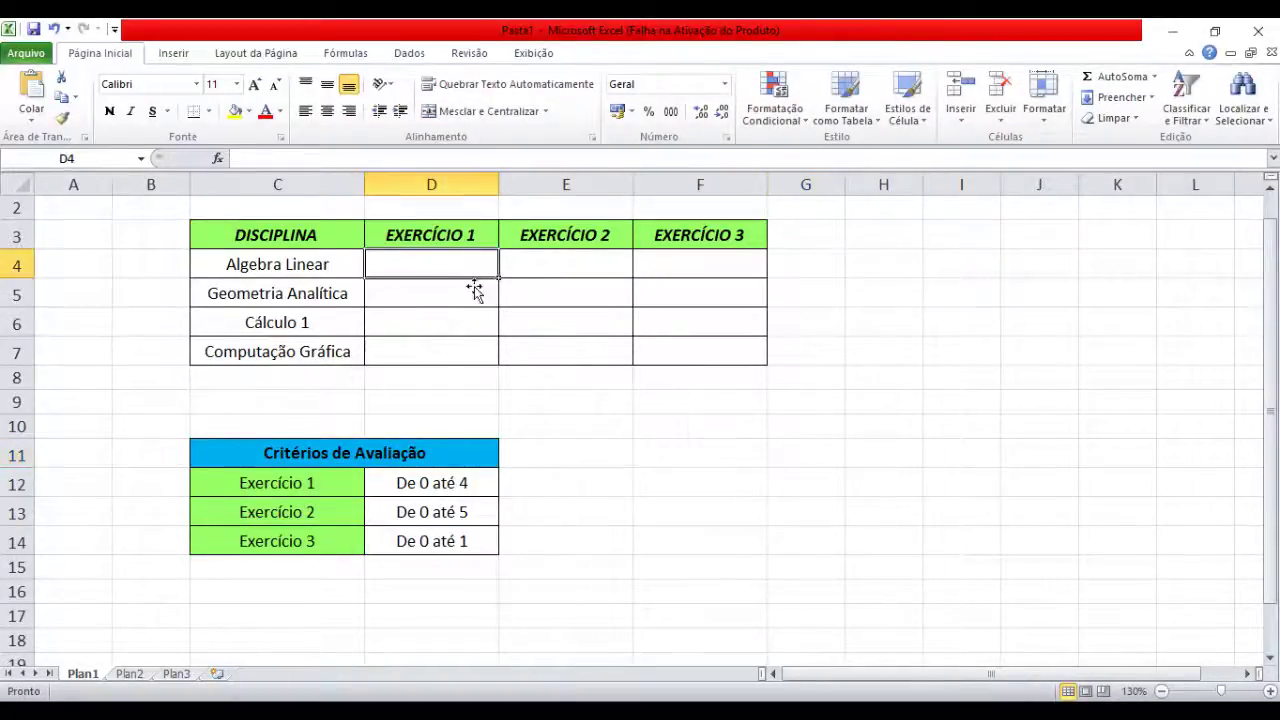
{"action": "left_click", "coordinate": [470, 295]}
{"action": "left_click", "coordinate": [469, 323]}
{"action": "left_click", "coordinate": [467, 352]}
{"action": "left_click", "coordinate": [537, 264]}
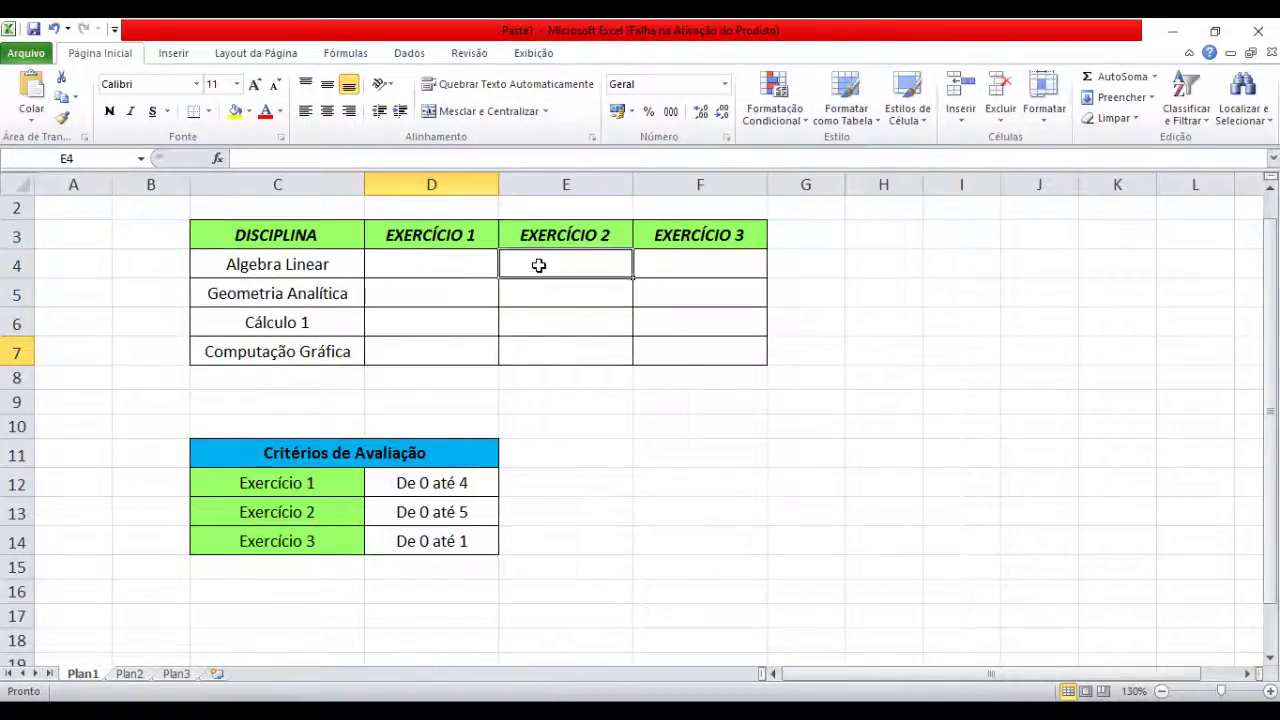
{"action": "left_click", "coordinate": [537, 297]}
{"action": "left_click", "coordinate": [535, 326]}
{"action": "left_click", "coordinate": [537, 356]}
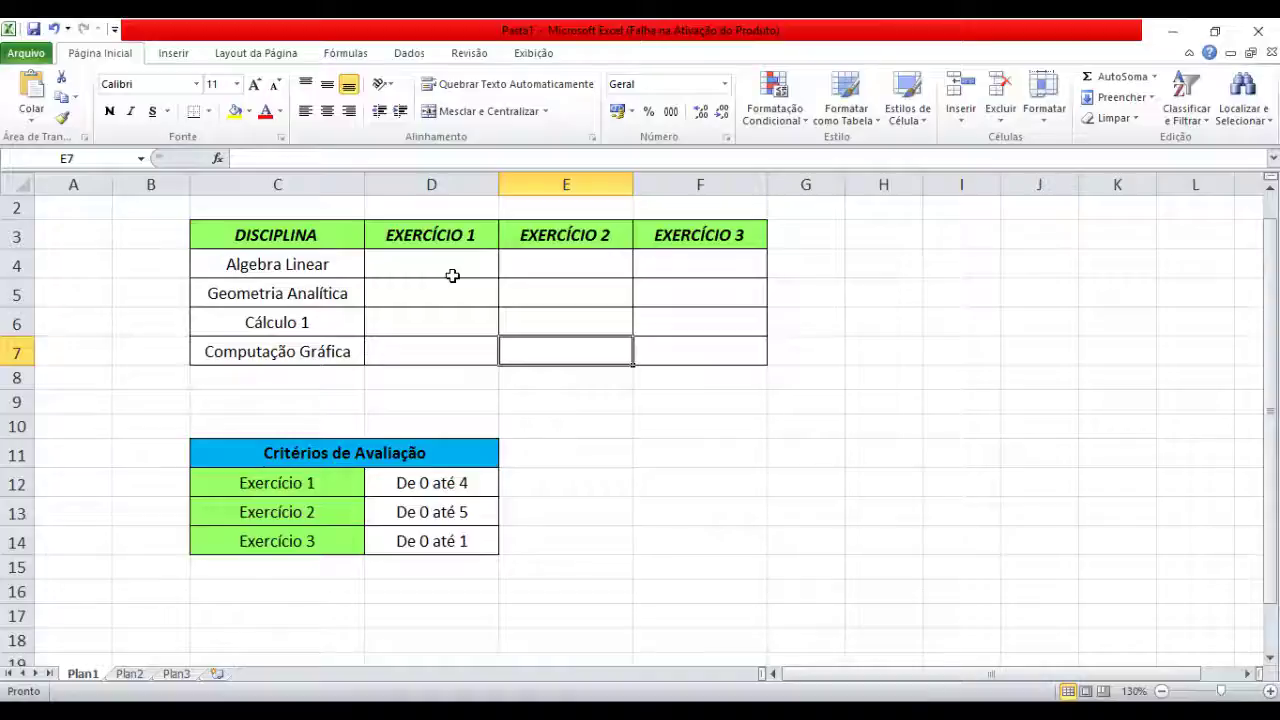
{"action": "left_click", "coordinate": [452, 276]}
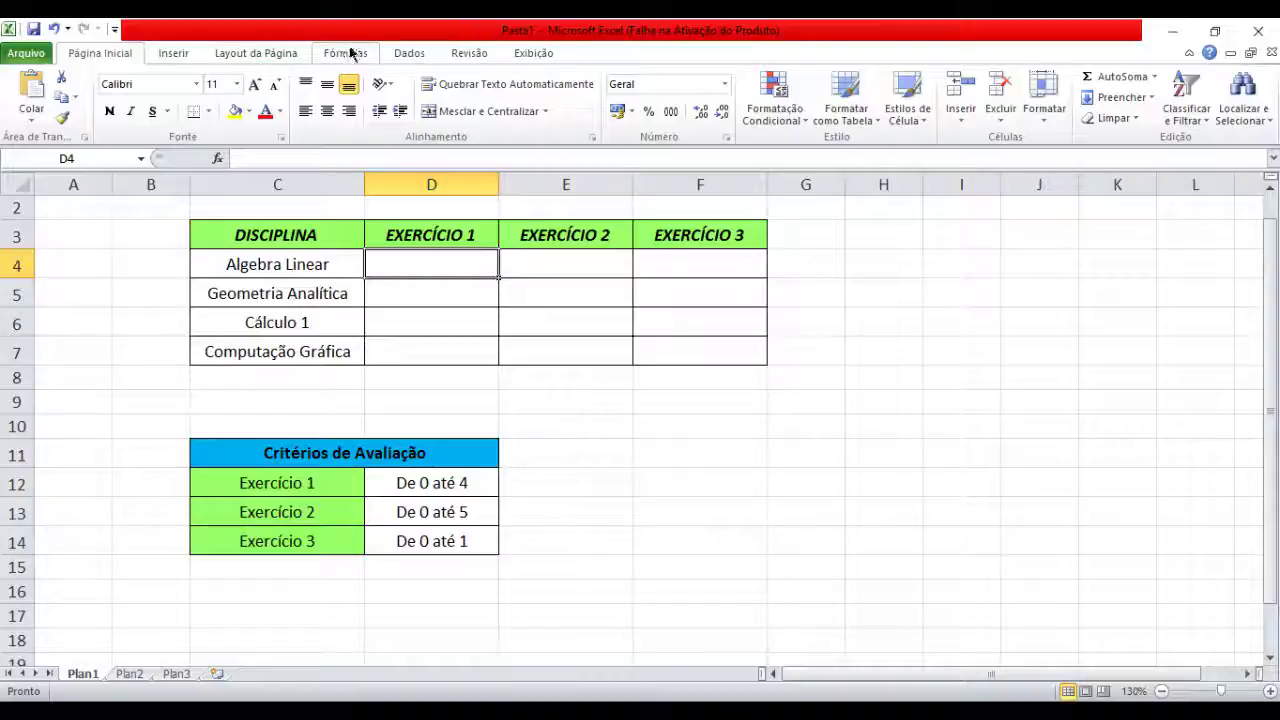
On the Dados tab, select D4:D7 and list the Validação de Dados options
{"action": "left_click", "coordinate": [410, 53]}
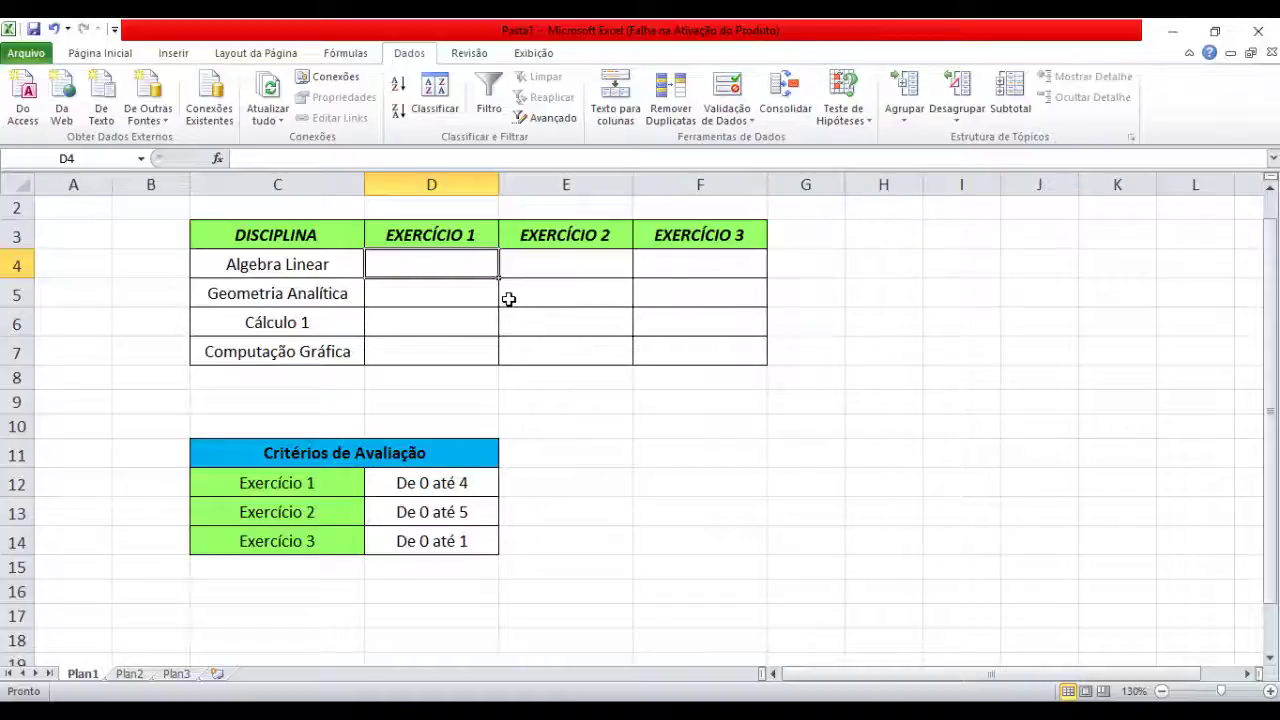
{"action": "left_click_drag", "start_coordinate": [472, 270], "coordinate": [480, 357]}
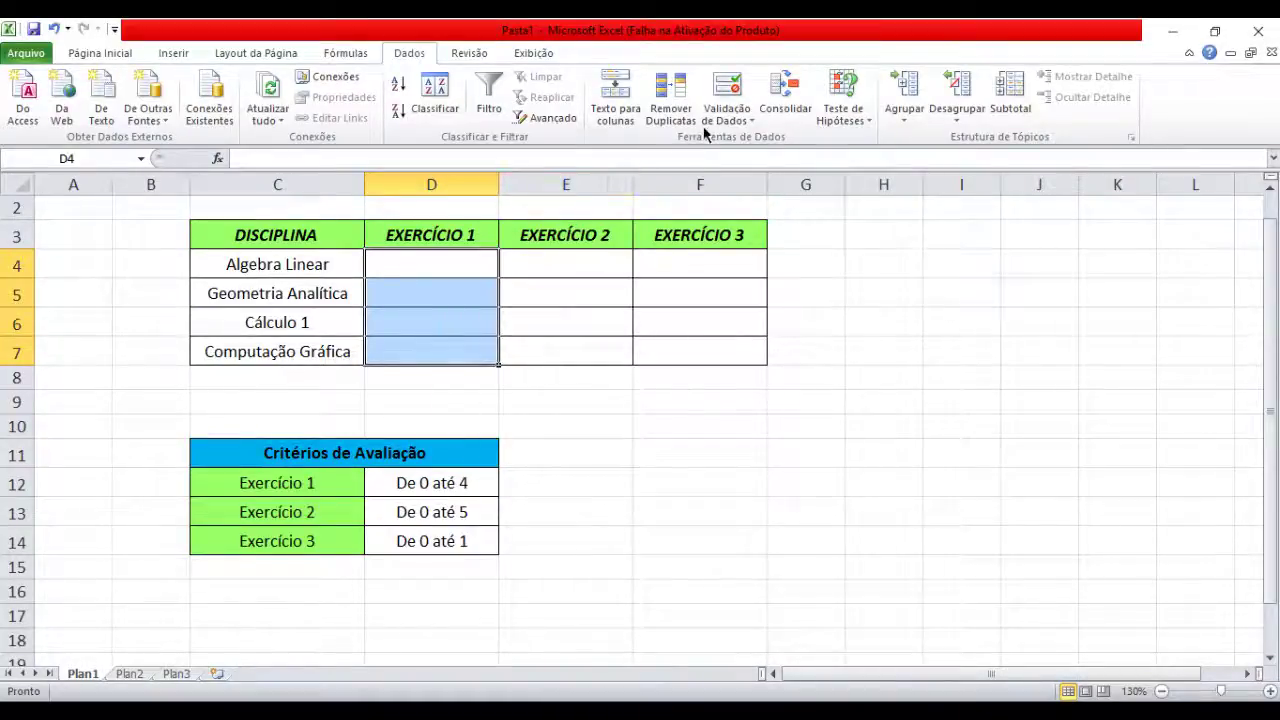
{"action": "left_click", "coordinate": [725, 100]}
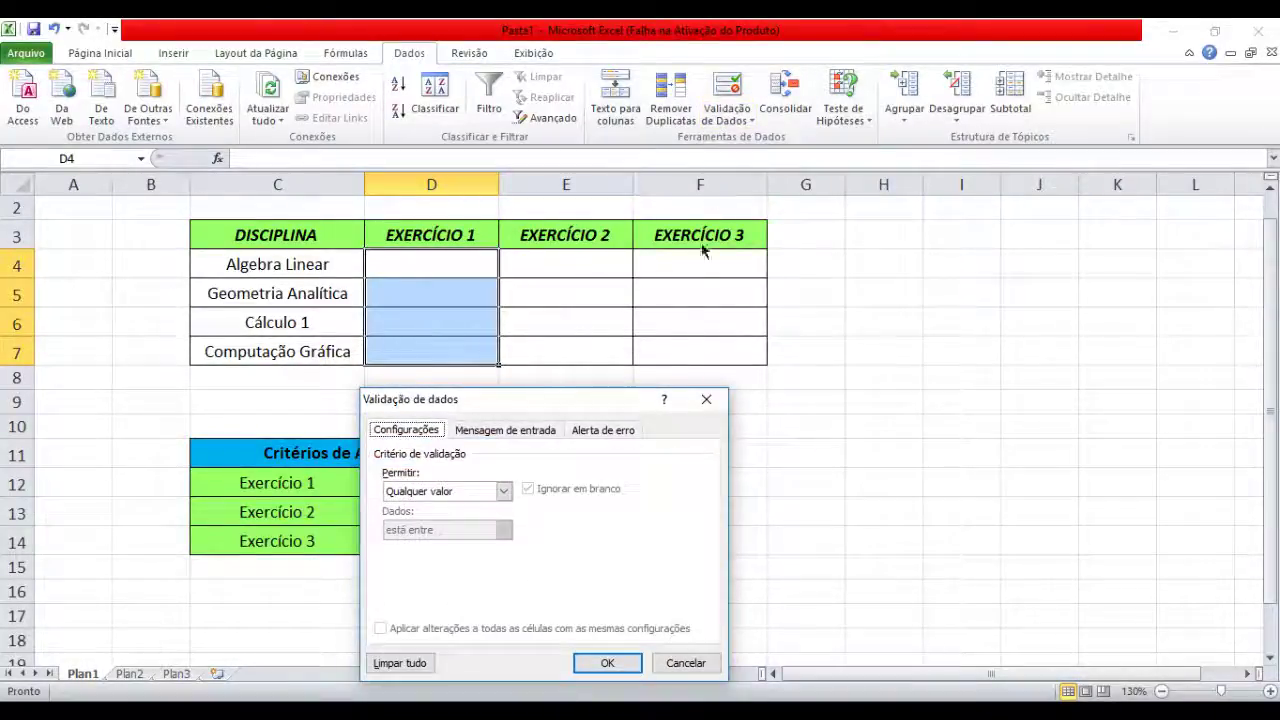
{"action": "left_click", "coordinate": [683, 663]}
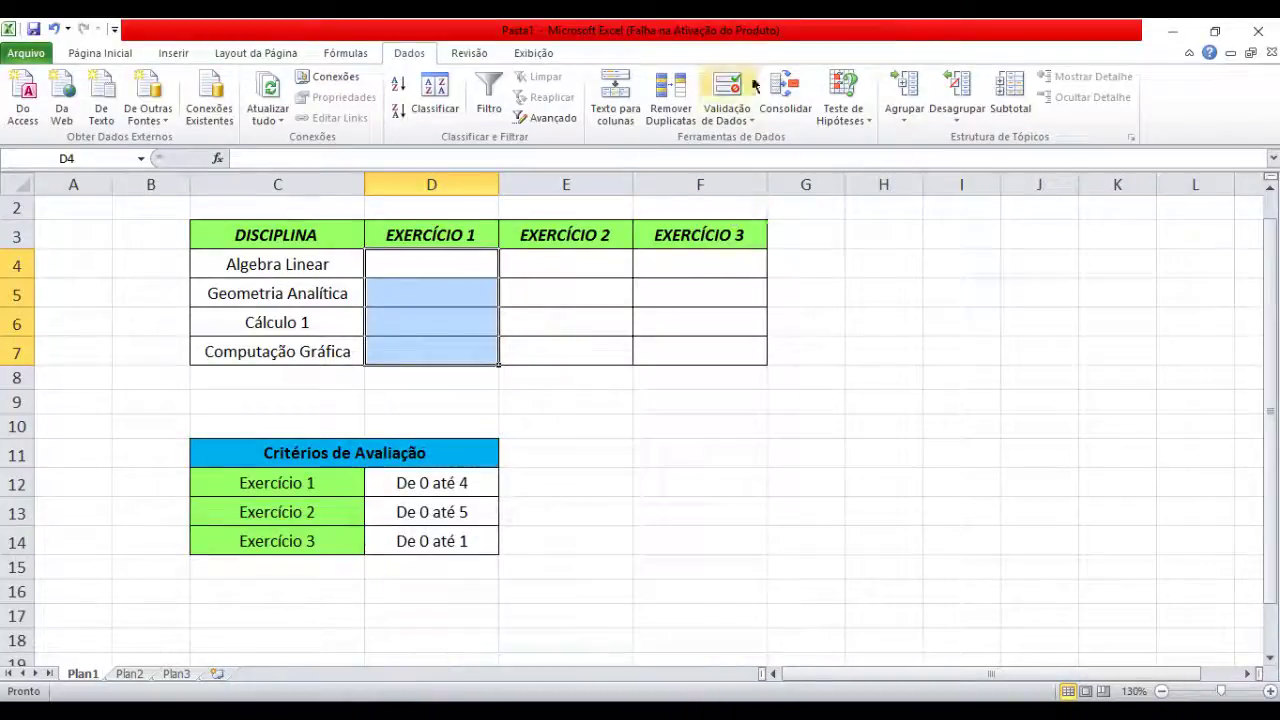
{"action": "left_click", "coordinate": [735, 118]}
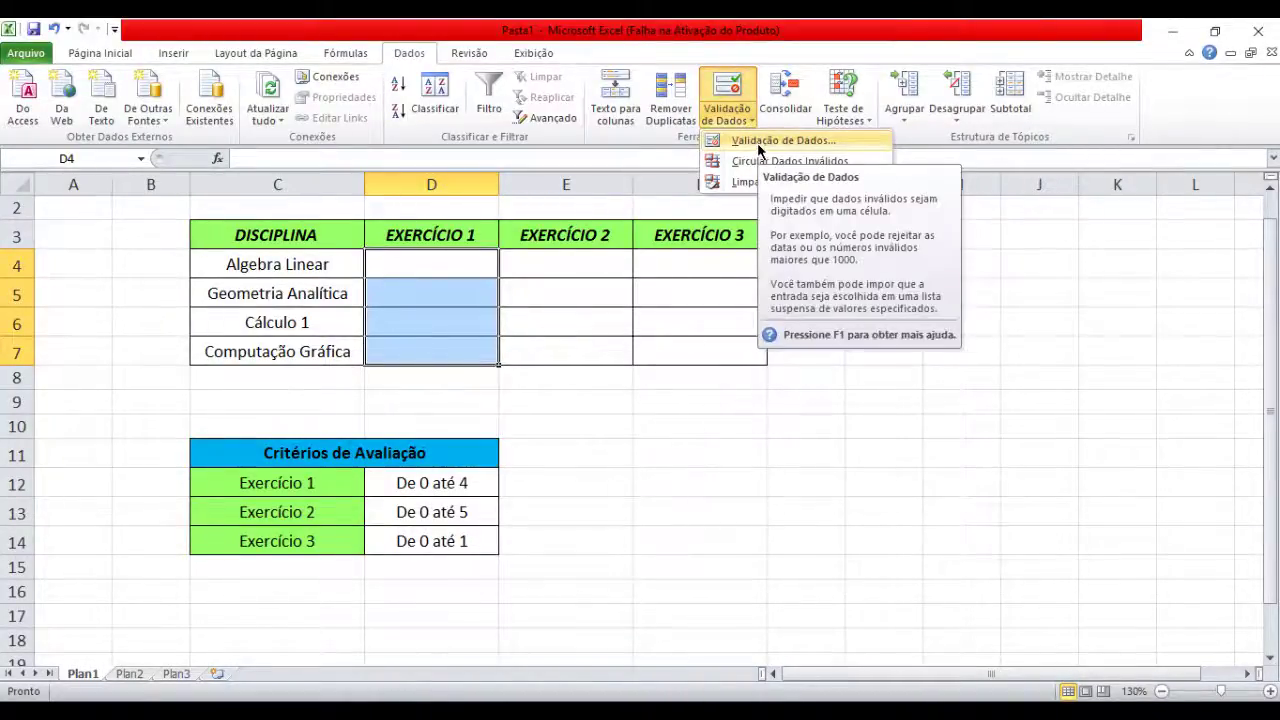
Restrict D4:D7 to Decimal values between minimum 0 and maximum 4
{"action": "left_click", "coordinate": [762, 142]}
{"action": "left_click_drag", "start_coordinate": [578, 406], "coordinate": [775, 208]}
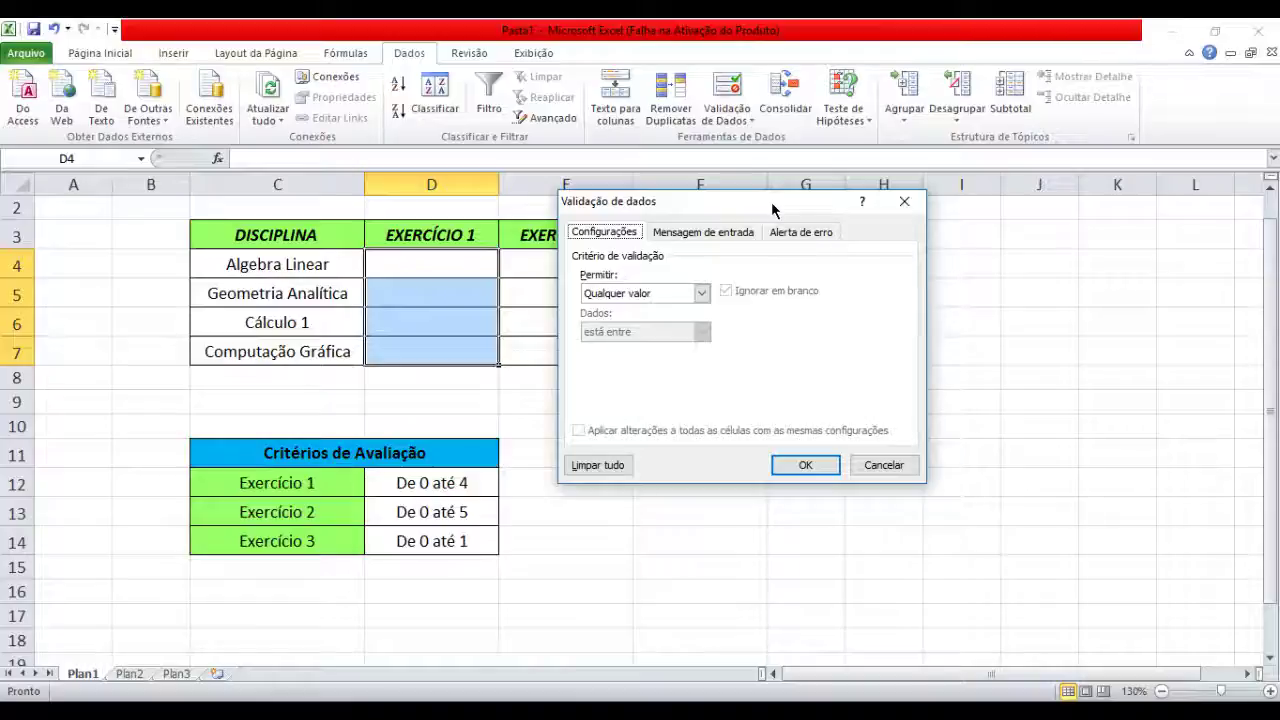
{"action": "left_click", "coordinate": [703, 294]}
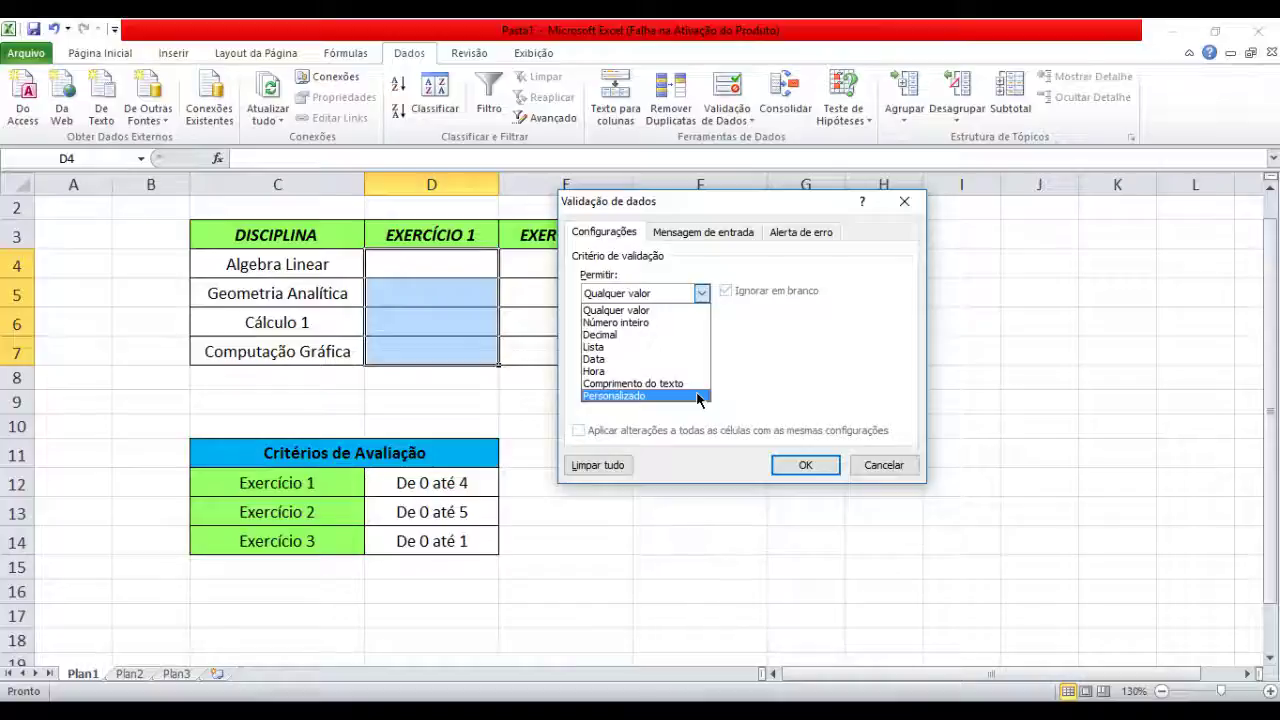
{"action": "left_click", "coordinate": [677, 337]}
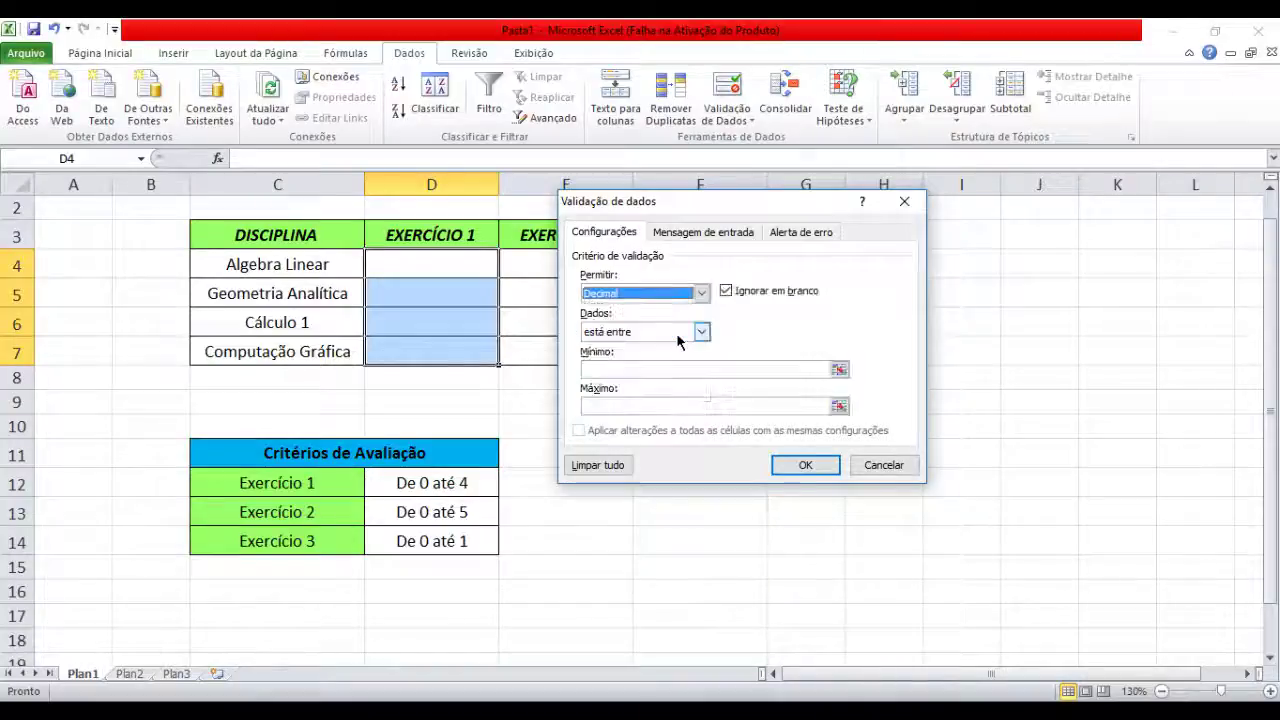
{"action": "left_click", "coordinate": [702, 334]}
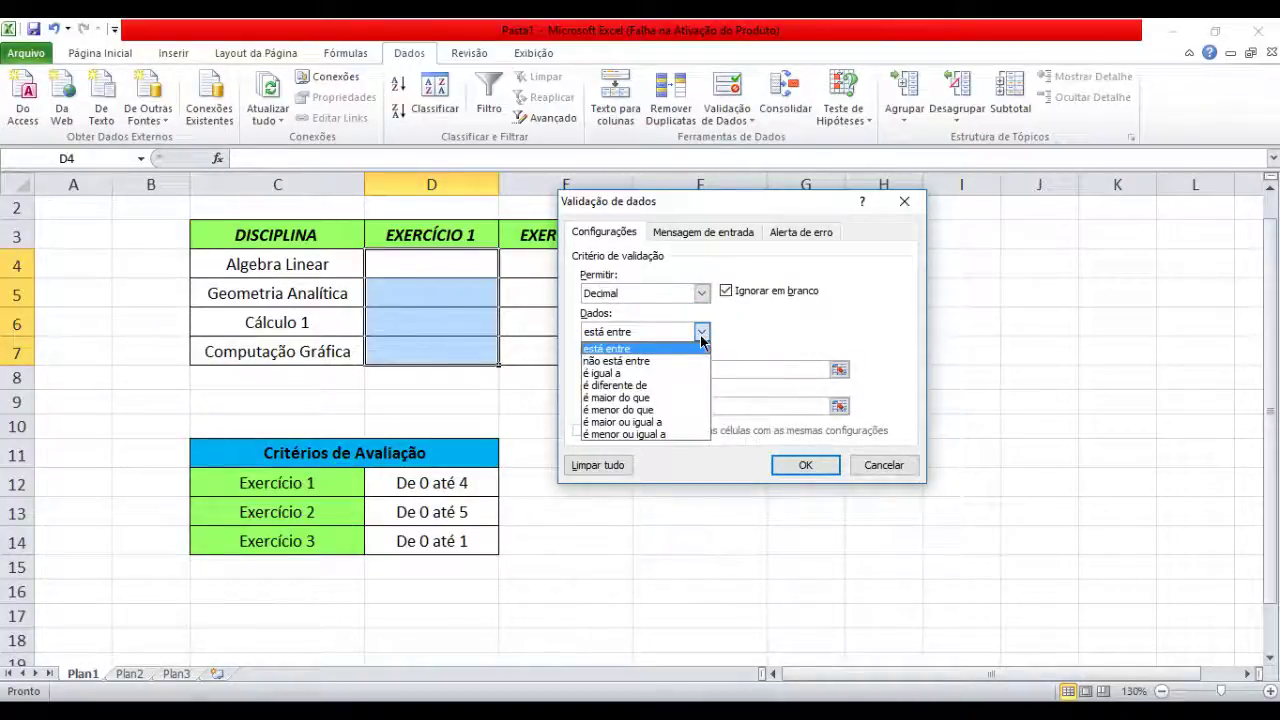
{"action": "left_click", "coordinate": [685, 351]}
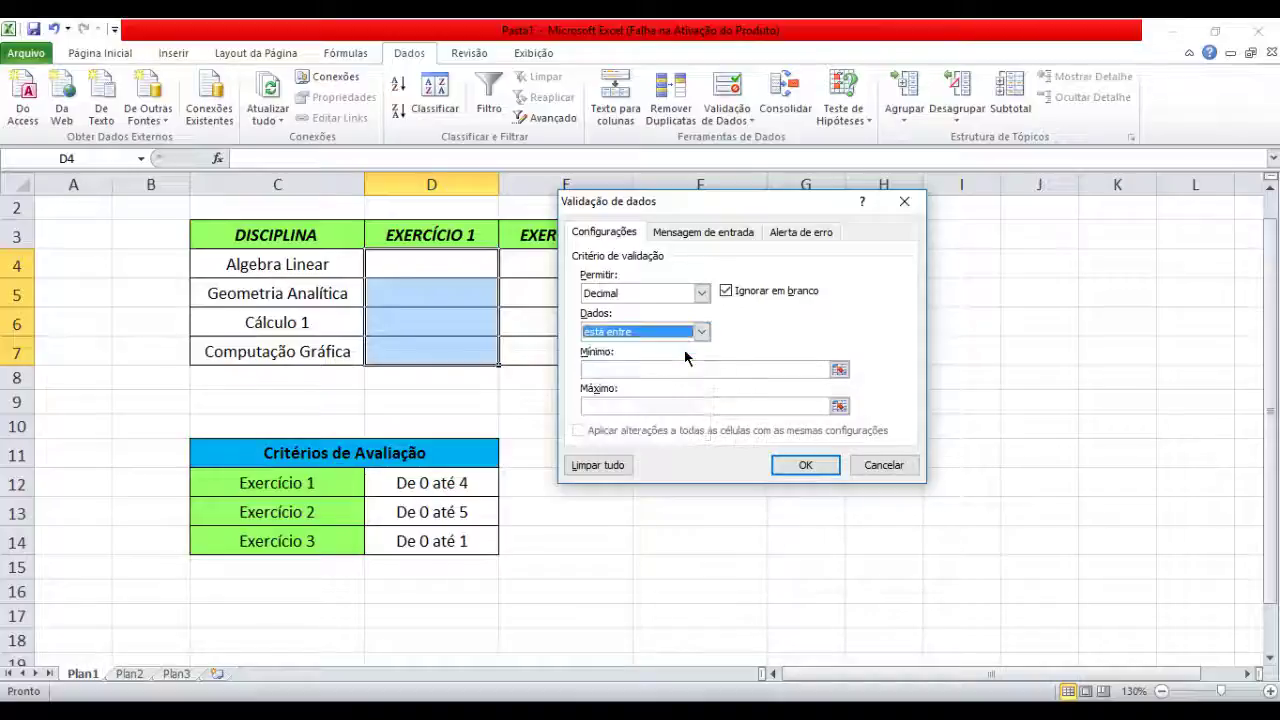
{"action": "left_click", "coordinate": [690, 369]}
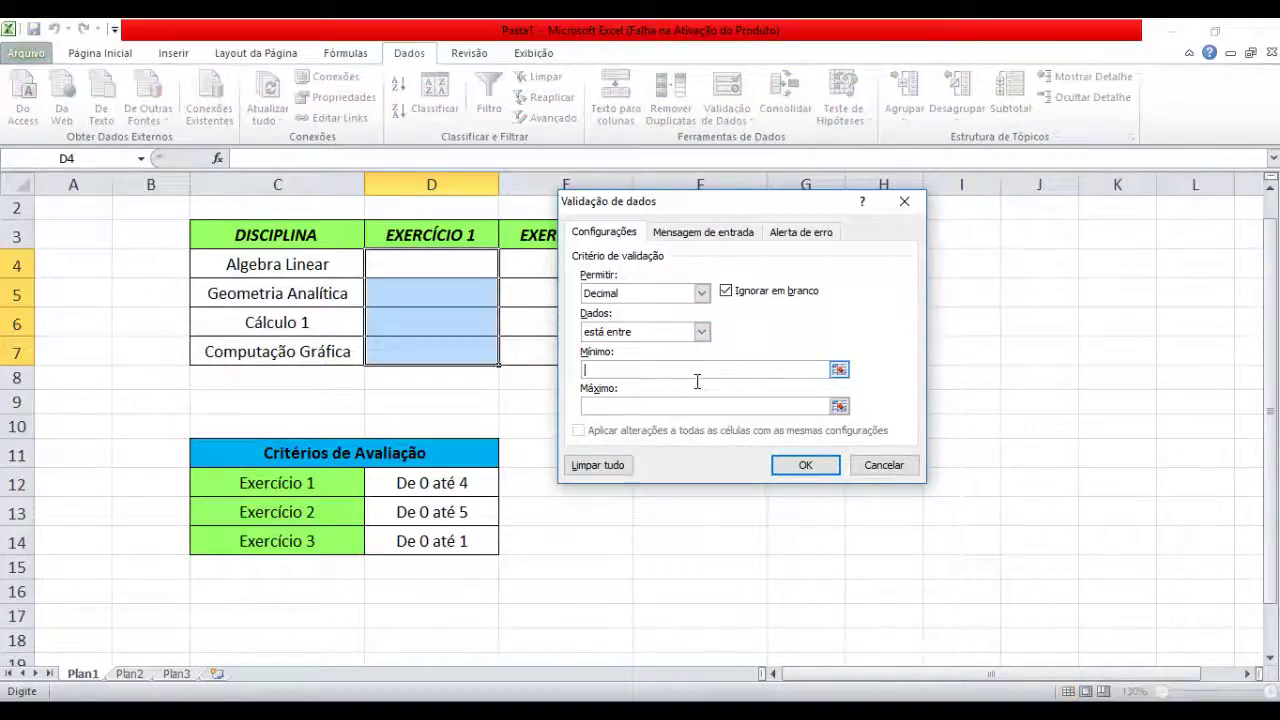
{"action": "type", "text": "0"}
{"action": "left_click", "coordinate": [668, 406]}
{"action": "type", "text": "4"}
{"action": "left_click", "coordinate": [736, 236]}
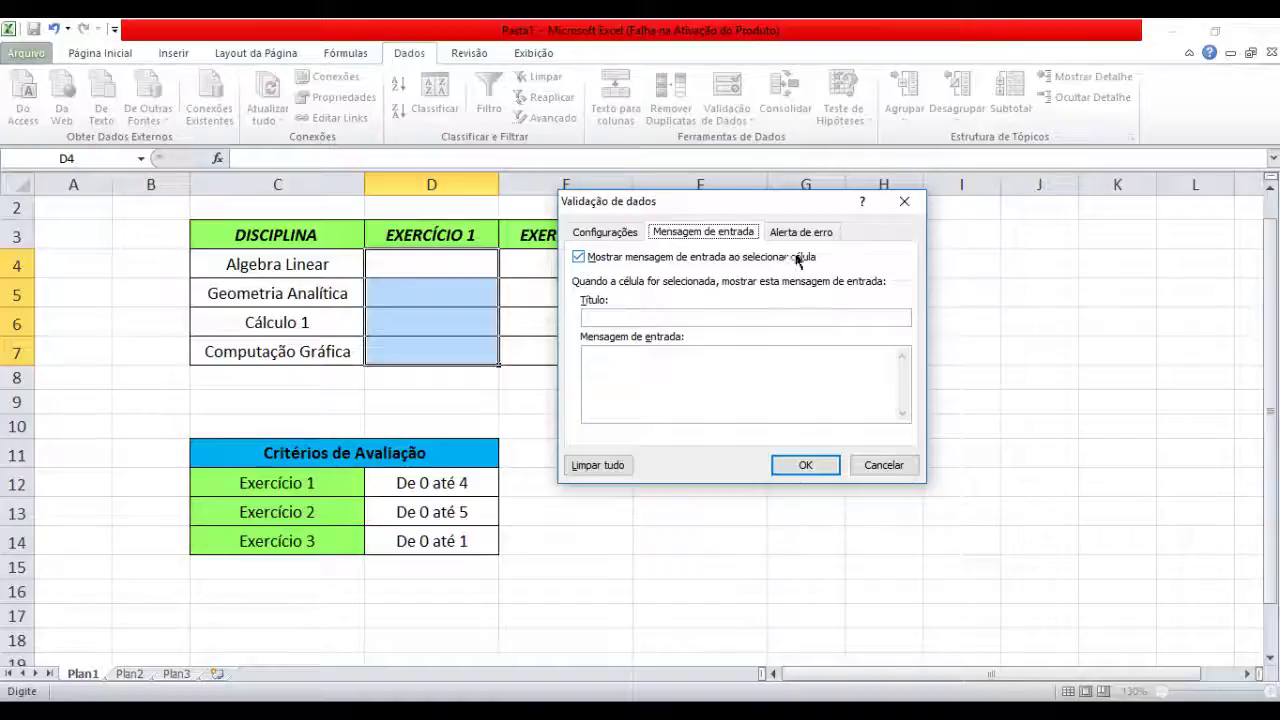
Give D4:D7 the input message title ATENÇÃO and text 'Insira valores de 0 até 4'
{"action": "left_click", "coordinate": [618, 319]}
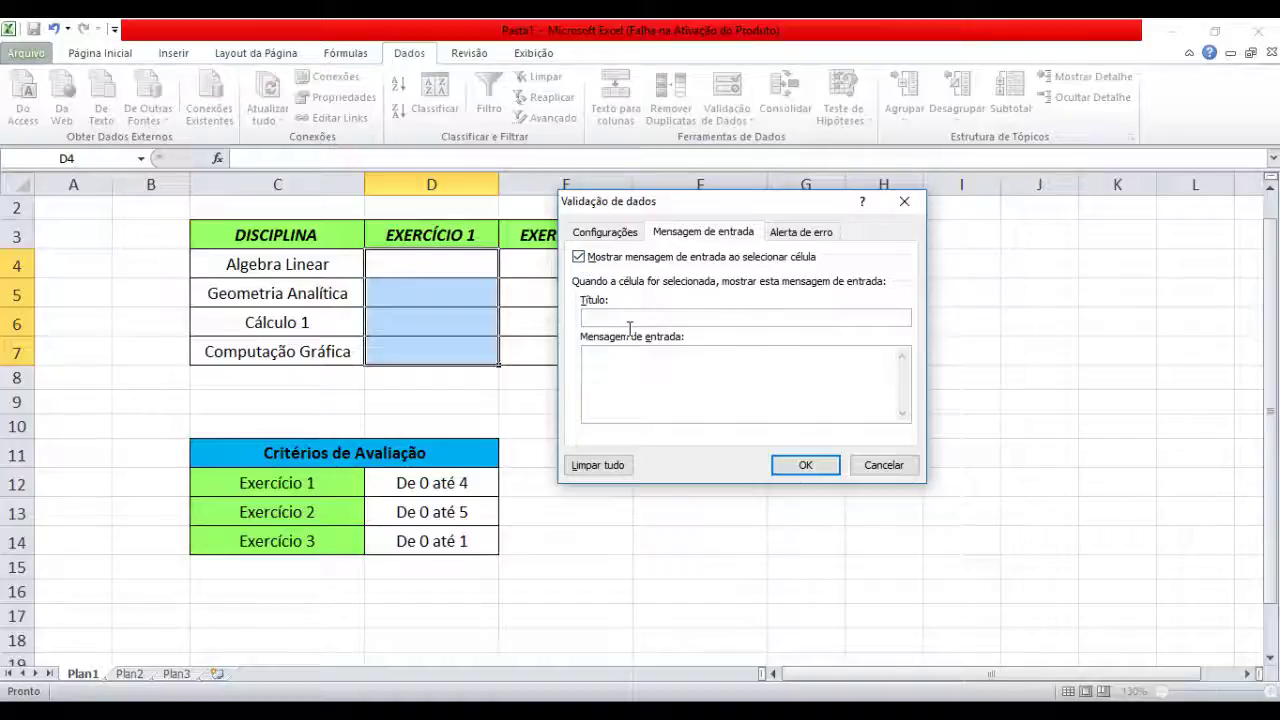
{"action": "type", "text": "ATE"}
{"action": "type", "text": "NÇÃO"}
{"action": "left_click", "coordinate": [670, 398]}
{"action": "type", "text": "nsira "}
{"action": "type", "text": "valo"}
{"action": "type", "text": "res de "}
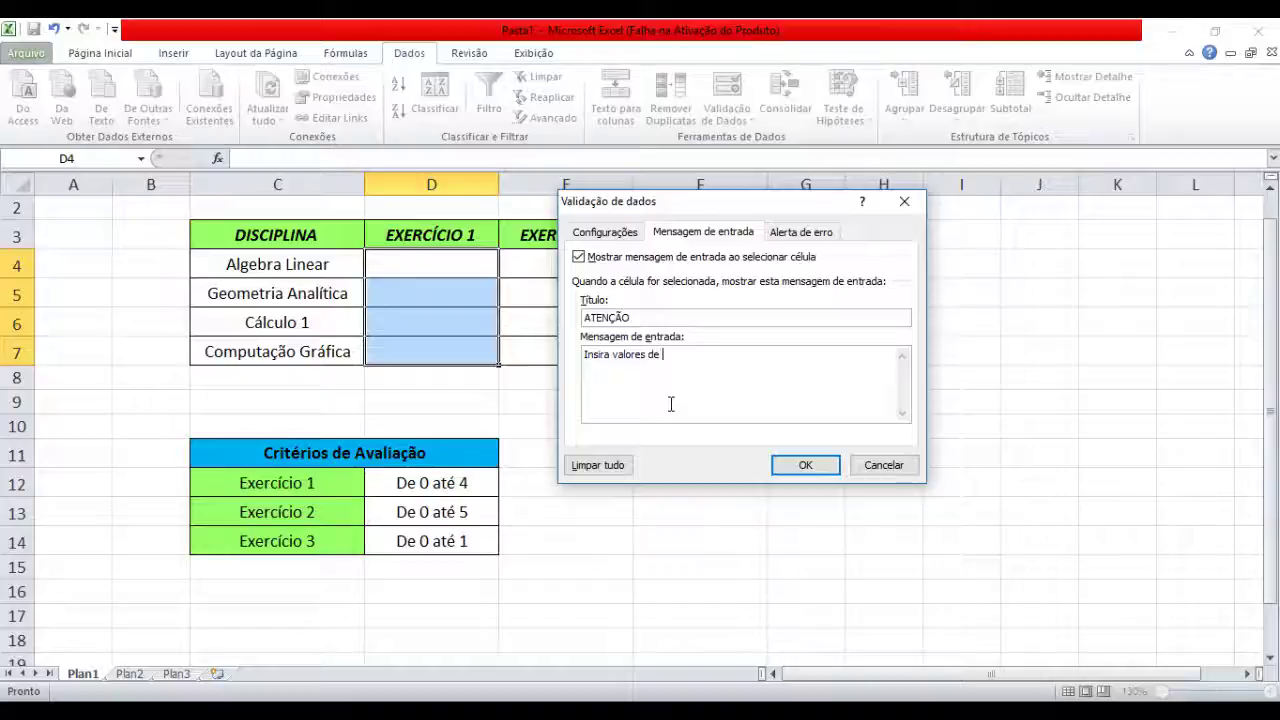
{"action": "type", "text": "0 até 4"}
{"action": "left_click", "coordinate": [790, 234]}
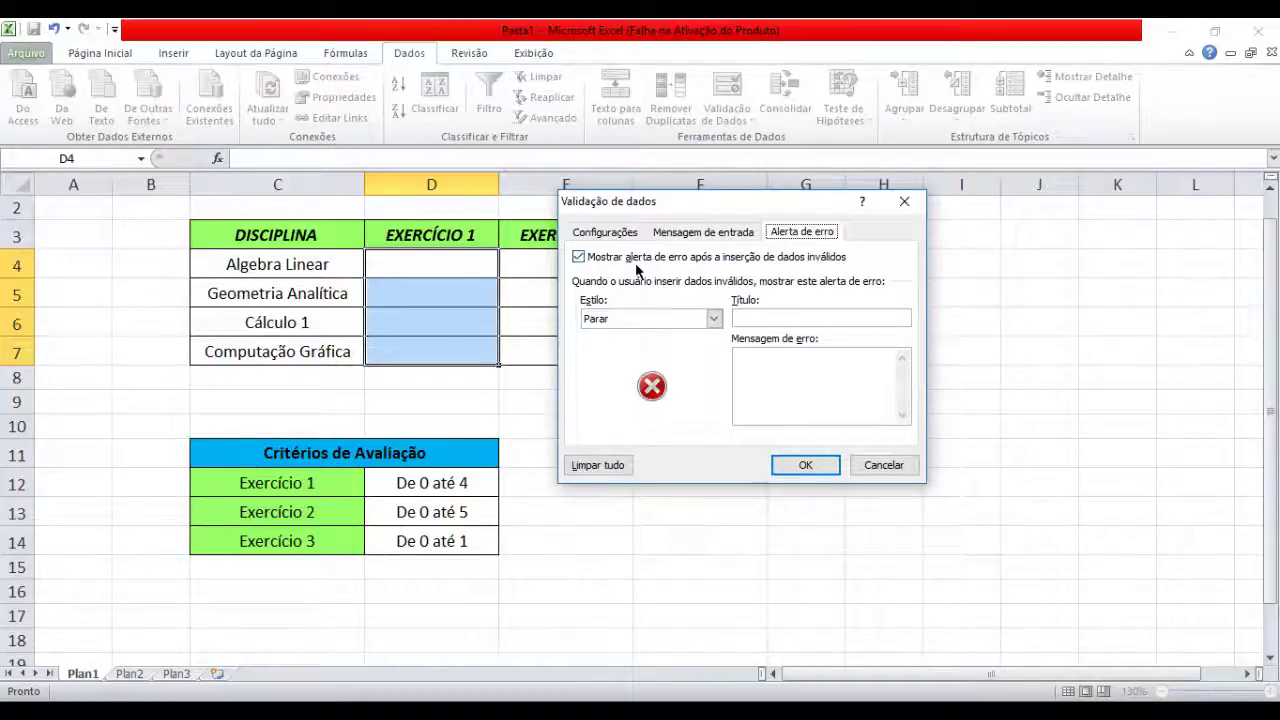
Set a Parar error alert titled ERRO reading 'Dado inválido! Inserir valores de 0 até 4'
{"action": "left_click", "coordinate": [714, 318]}
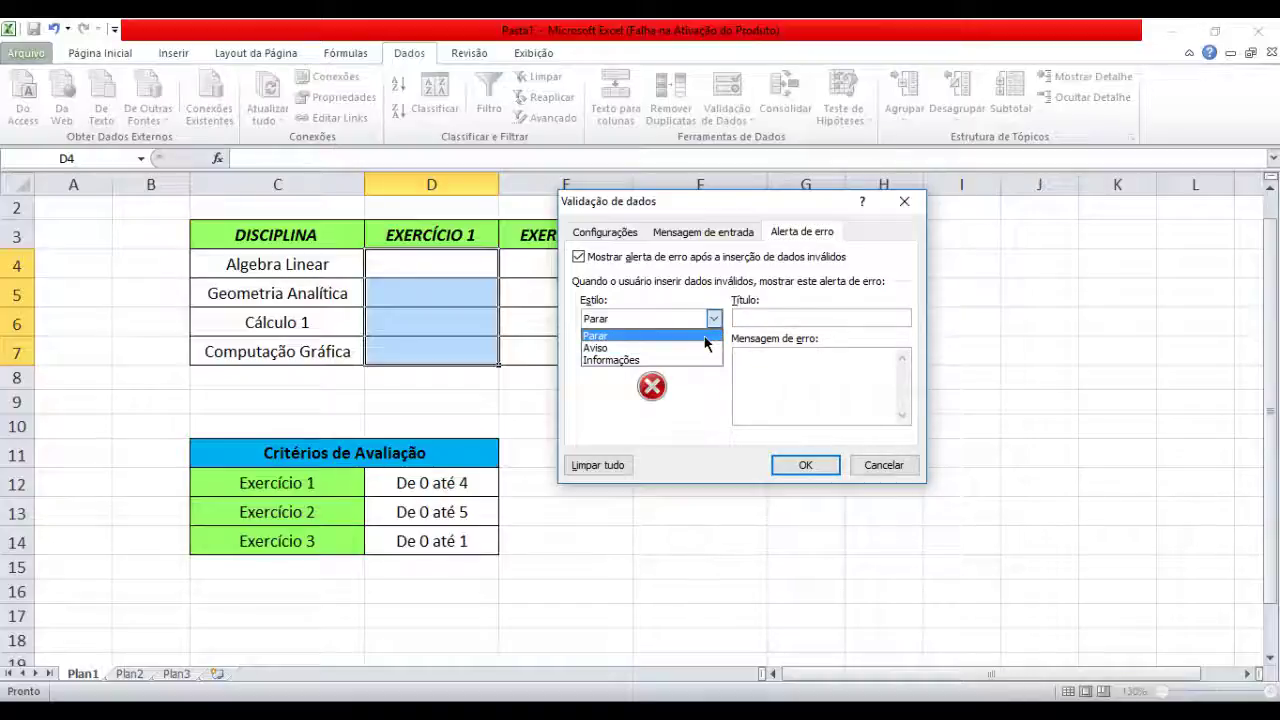
{"action": "left_click", "coordinate": [705, 337]}
{"action": "left_click", "coordinate": [783, 320]}
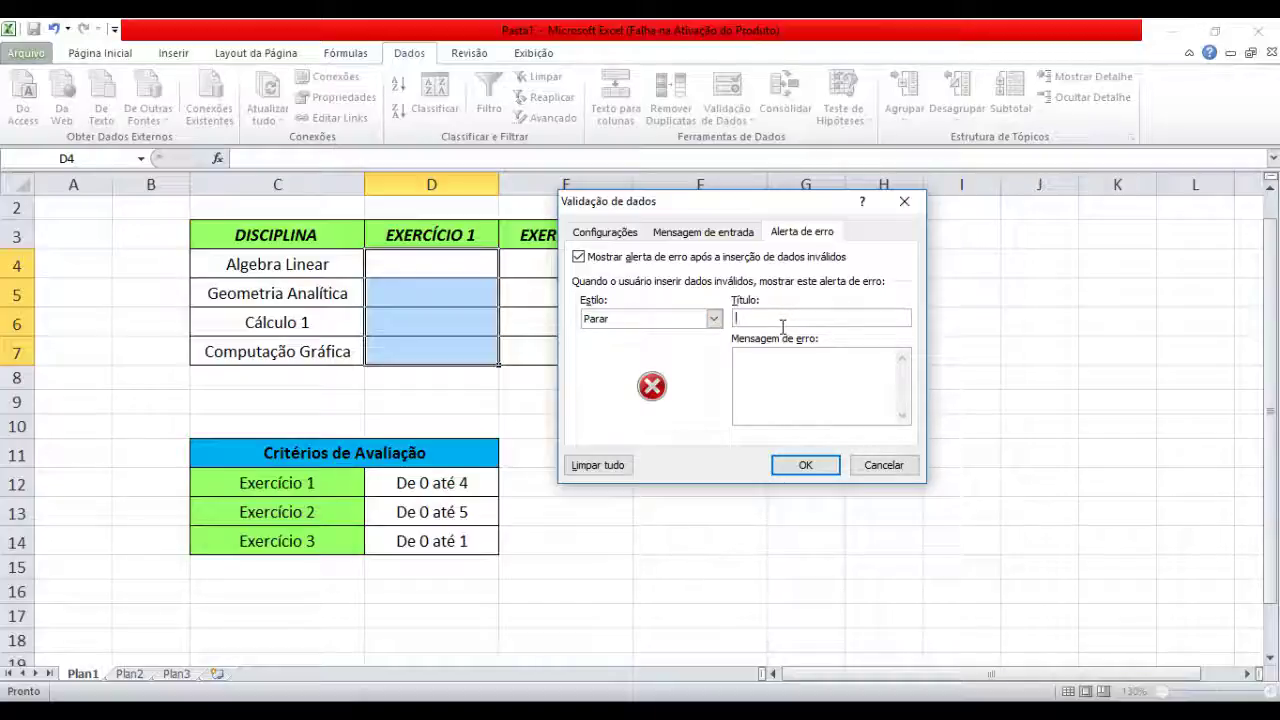
{"action": "type", "text": "ERRO"}
{"action": "left_click", "coordinate": [783, 385]}
{"action": "type", "text": "Dados"}
{"action": "key", "text": "BackSpace"}
{"action": "key", "text": "BackSpace"}
{"action": "type", "text": "áli"}
{"action": "type", "text": "do! Inseri"}
{"action": "type", "text": "r va"}
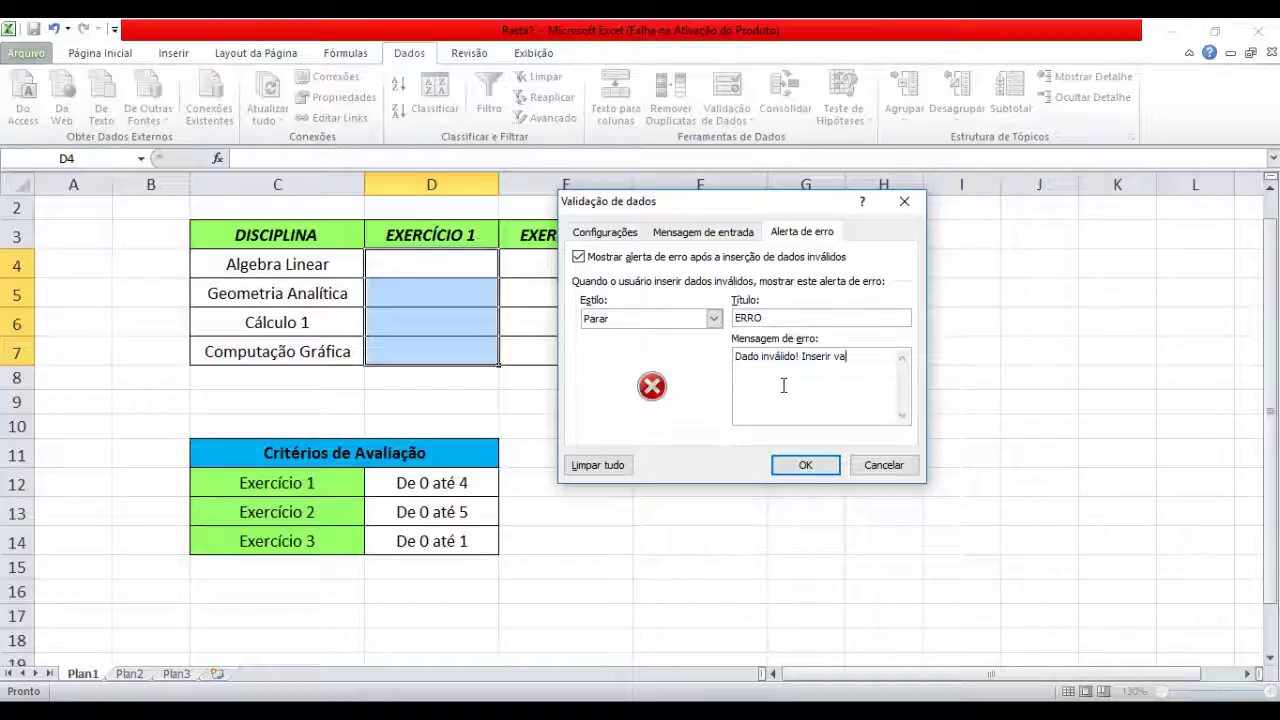
{"action": "type", "text": "lores ent"}
{"action": "key", "text": "BackSpace"}
{"action": "key", "text": "BackSpace"}
{"action": "key", "text": "BackSpace"}
{"action": "type", "text": "de 0 "}
{"action": "type", "text": "até 4"}
{"action": "left_click", "coordinate": [800, 466]}
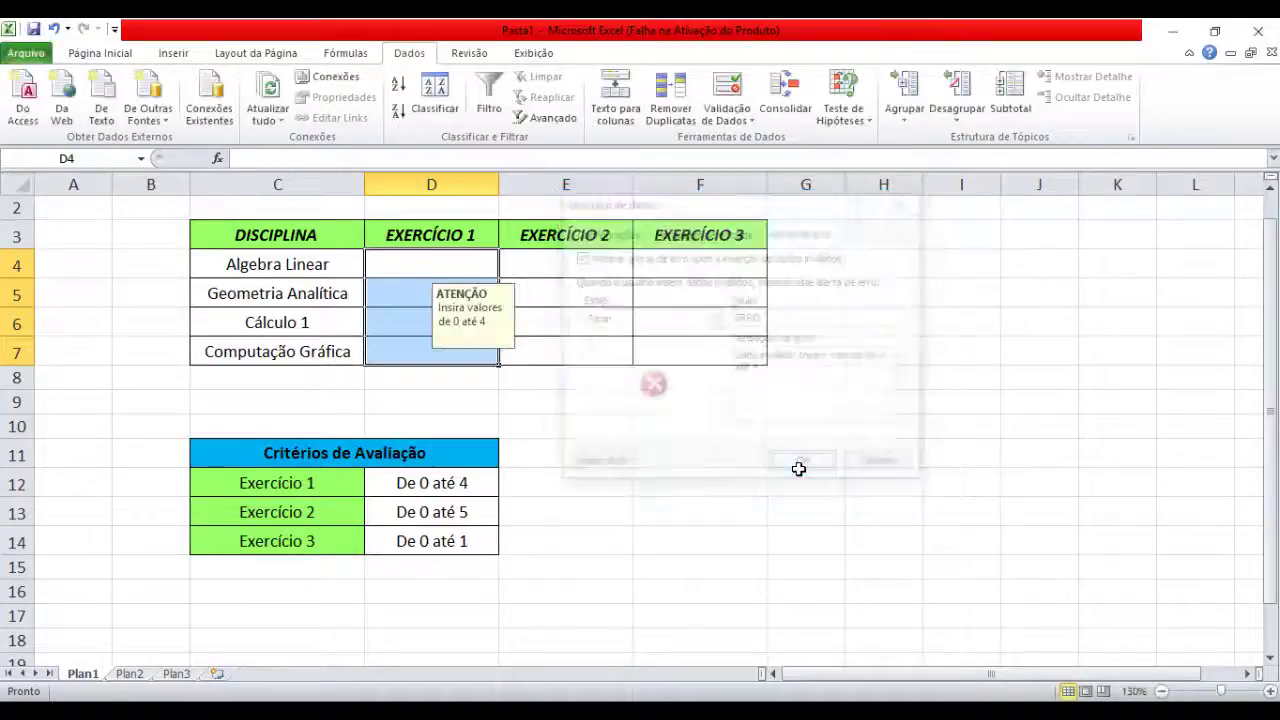
{"action": "left_click", "coordinate": [595, 437]}
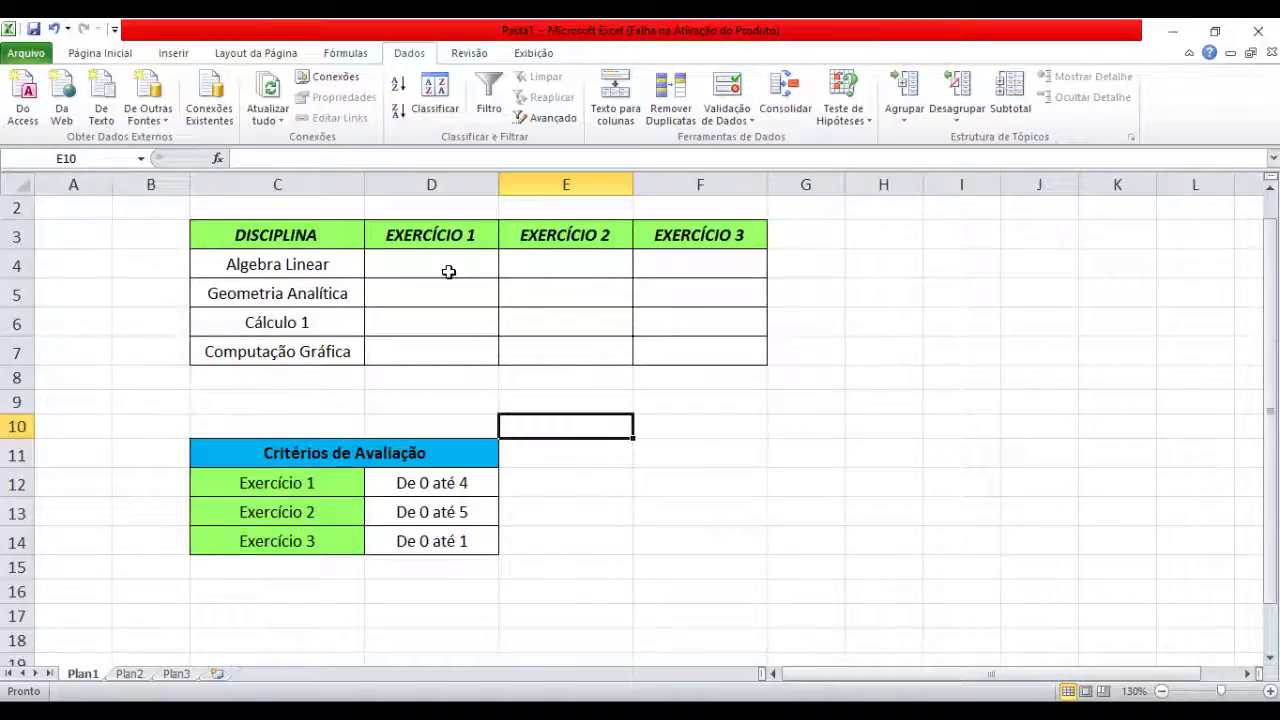
{"action": "left_click", "coordinate": [448, 271]}
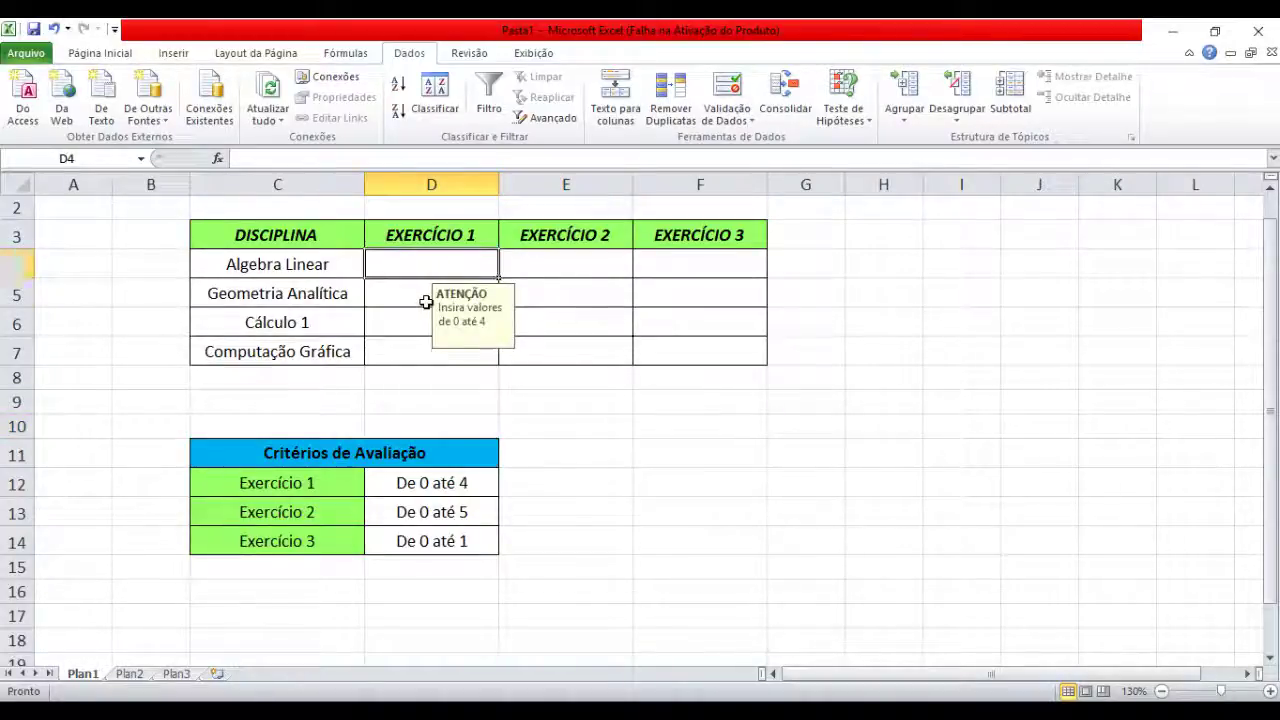
{"action": "left_click", "coordinate": [426, 302]}
{"action": "left_click", "coordinate": [423, 325]}
{"action": "left_click", "coordinate": [429, 356]}
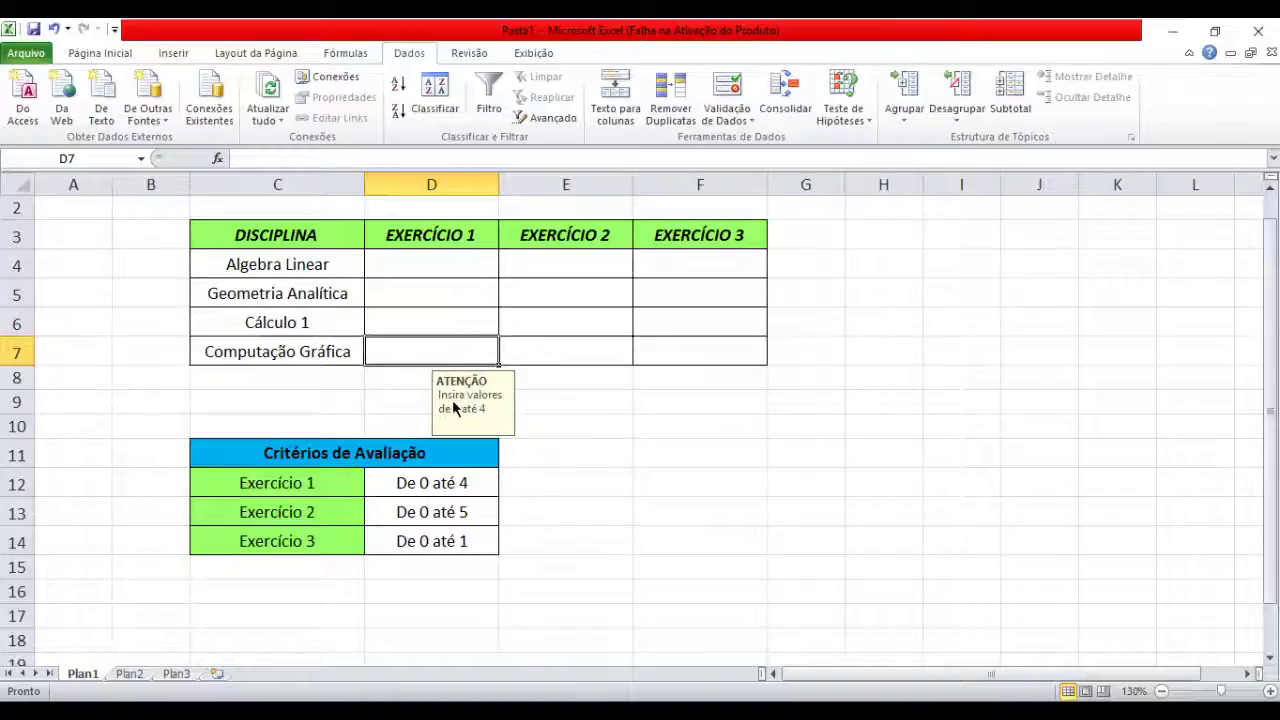
{"action": "left_click", "coordinate": [440, 272]}
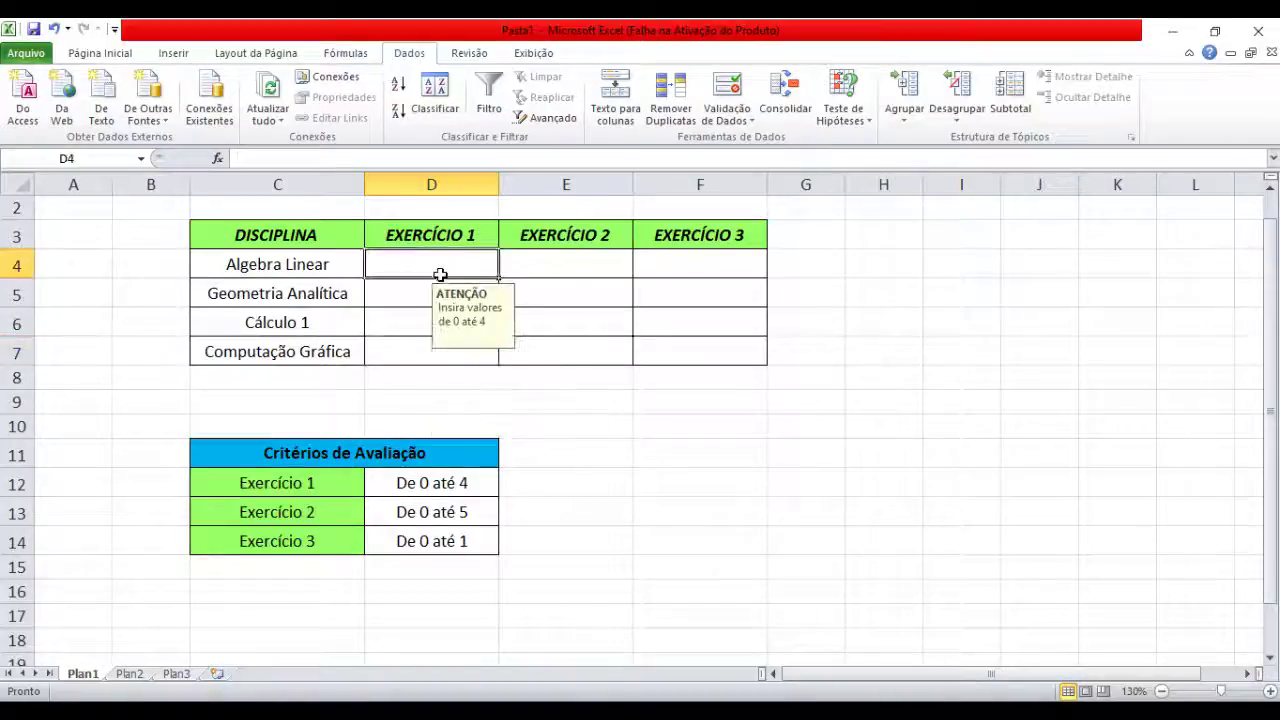
{"action": "left_click", "coordinate": [545, 266]}
{"action": "left_click", "coordinate": [583, 322]}
{"action": "left_click", "coordinate": [1020, 266]}
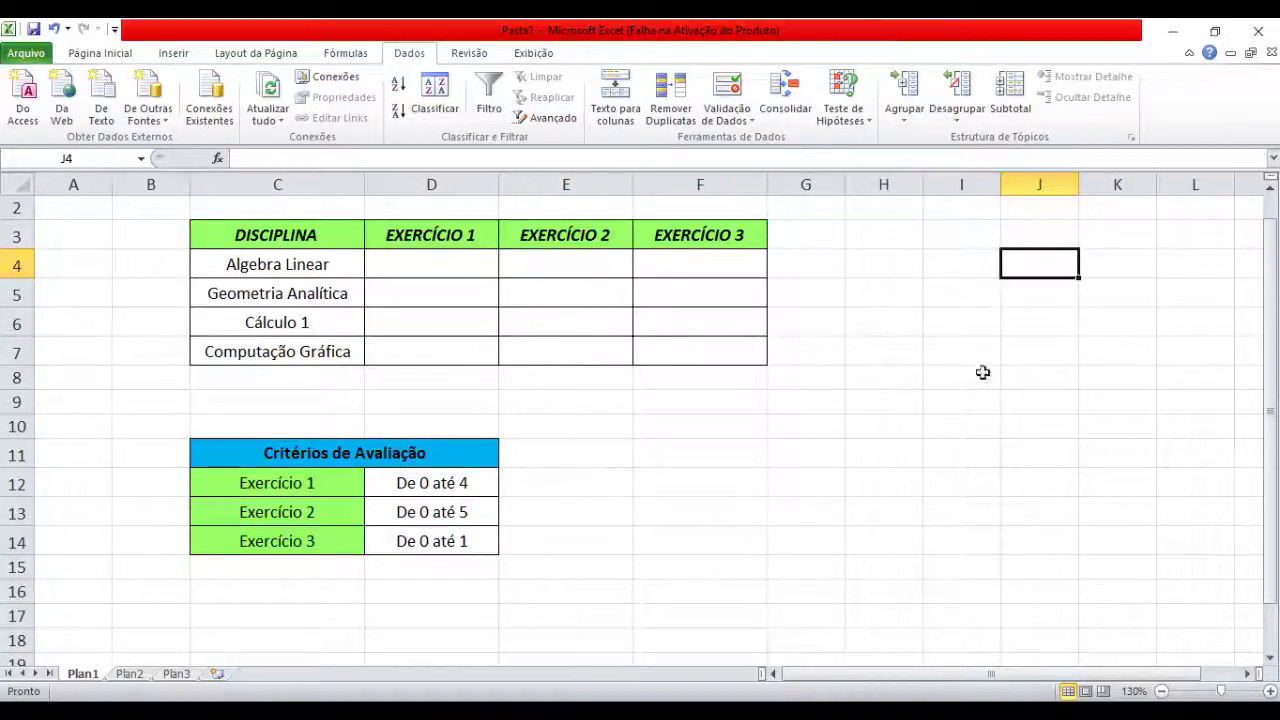
{"action": "left_click", "coordinate": [790, 540]}
{"action": "left_click", "coordinate": [570, 536]}
{"action": "left_click", "coordinate": [484, 512]}
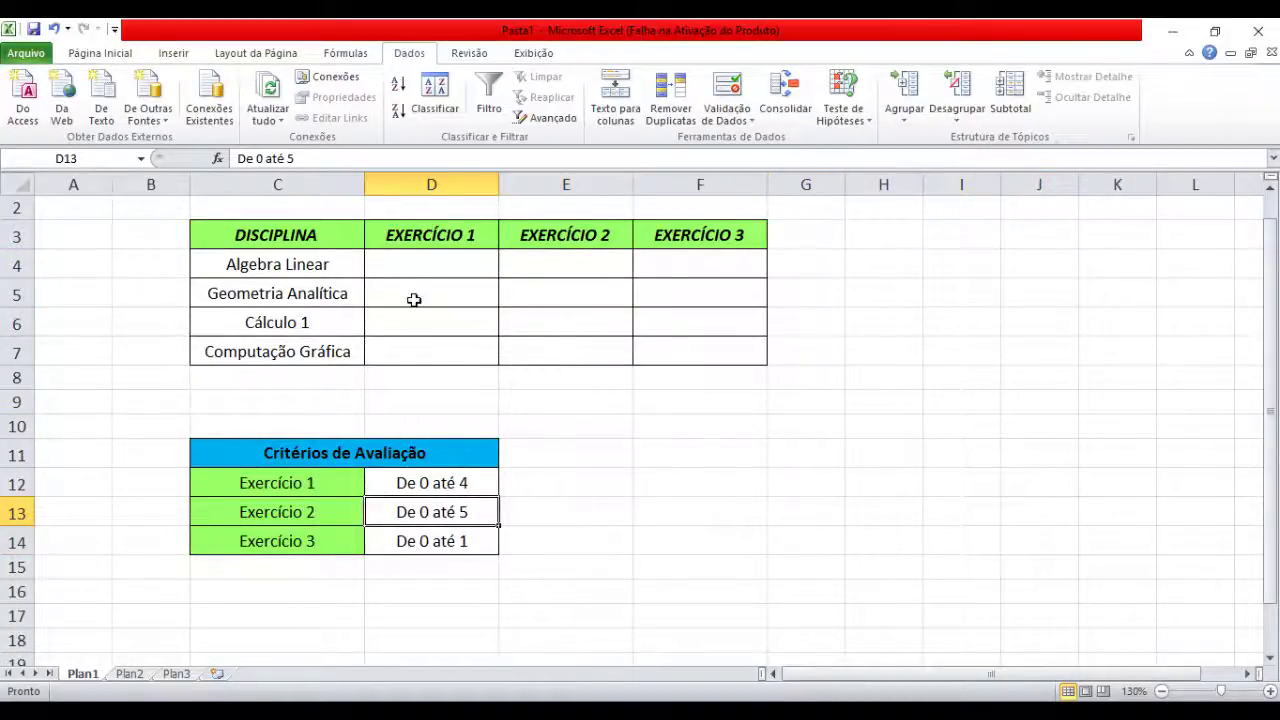
{"action": "left_click", "coordinate": [422, 271]}
{"action": "left_click", "coordinate": [409, 297]}
{"action": "left_click", "coordinate": [409, 330]}
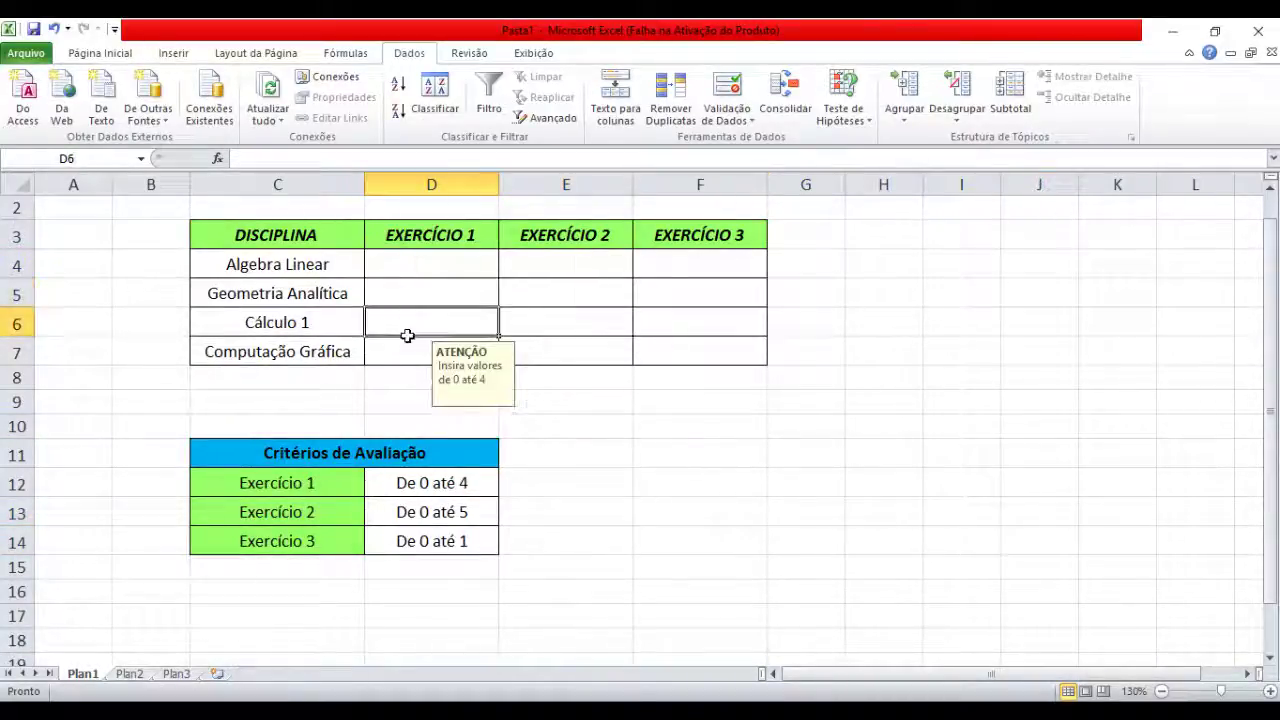
{"action": "left_click", "coordinate": [396, 357]}
{"action": "left_click", "coordinate": [416, 265]}
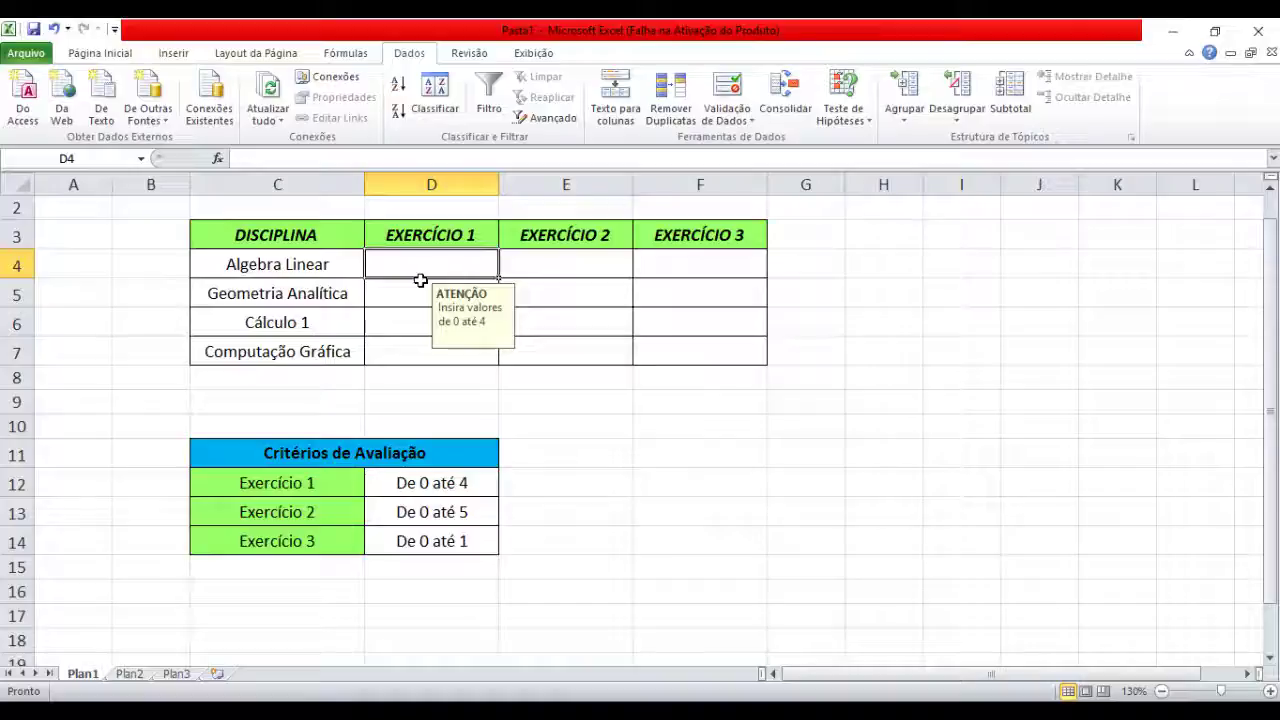
Enter Exercício 1 grades 0, 4 and 2,689 in D4, D5 and D6
{"action": "type", "text": "0"}
{"action": "key", "text": "Return"}
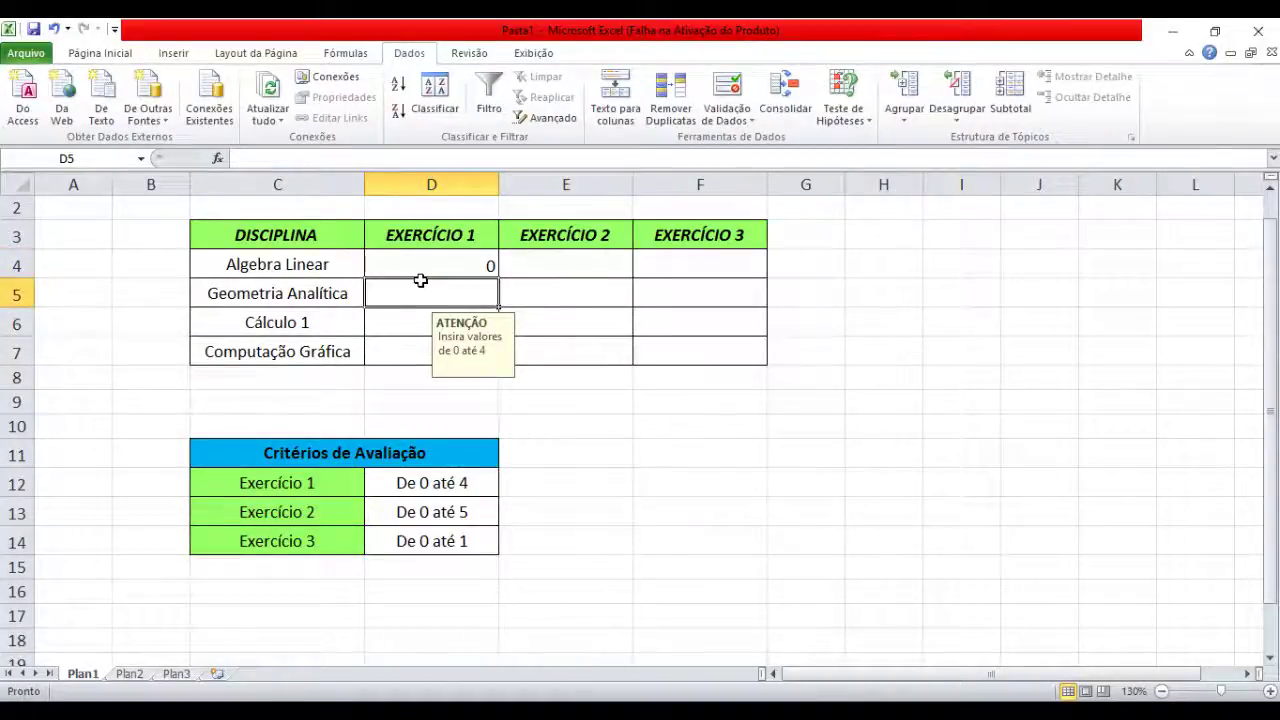
{"action": "type", "text": "4"}
{"action": "key", "text": "Return"}
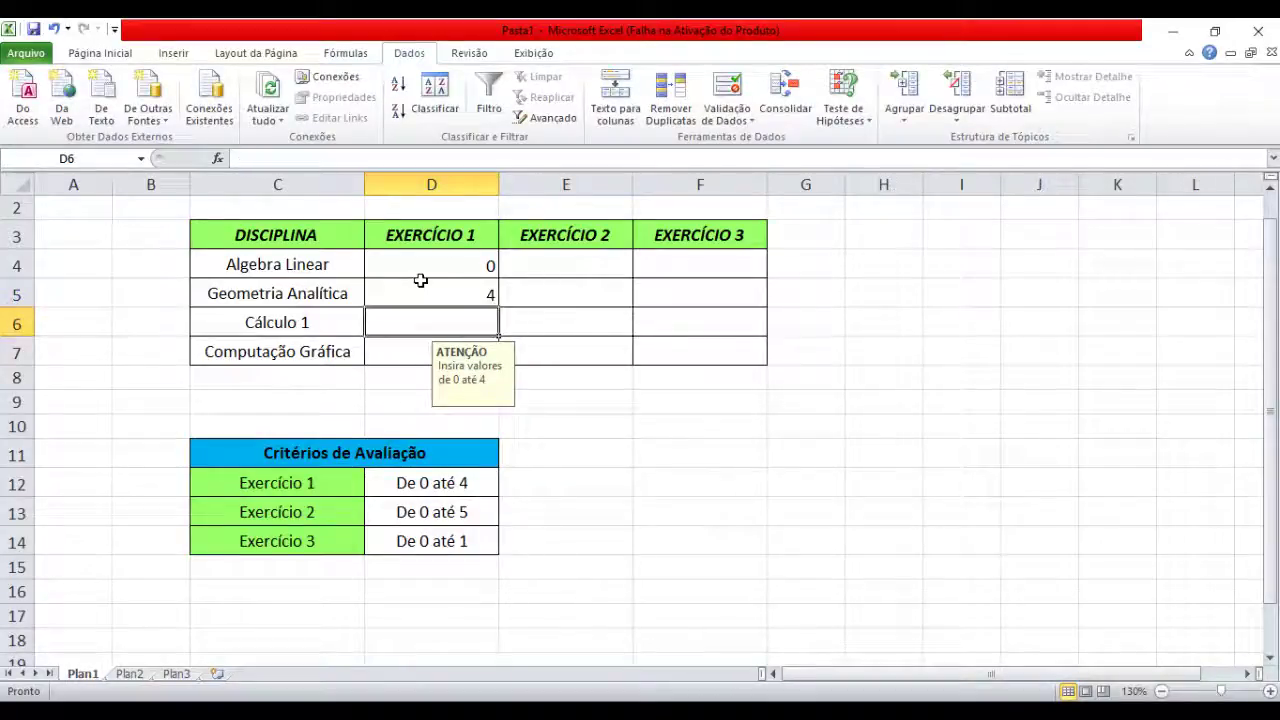
{"action": "type", "text": "2,"}
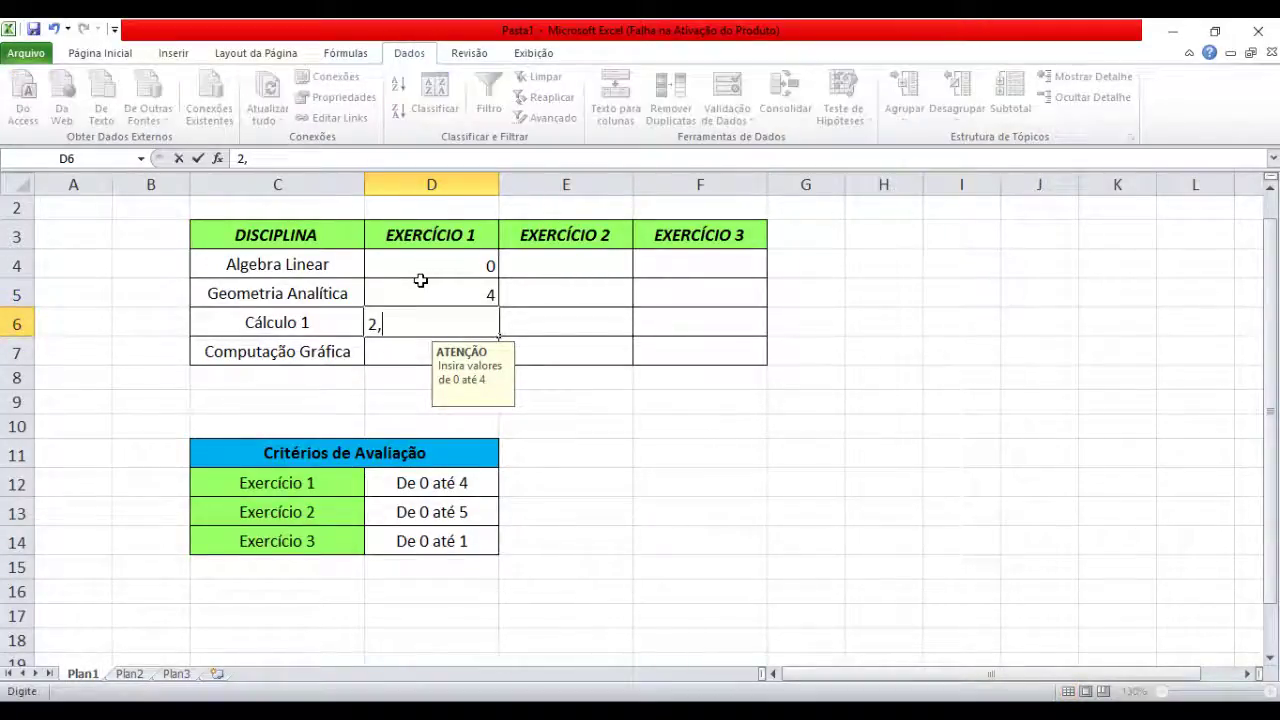
{"action": "type", "text": "689"}
{"action": "key", "text": "Return"}
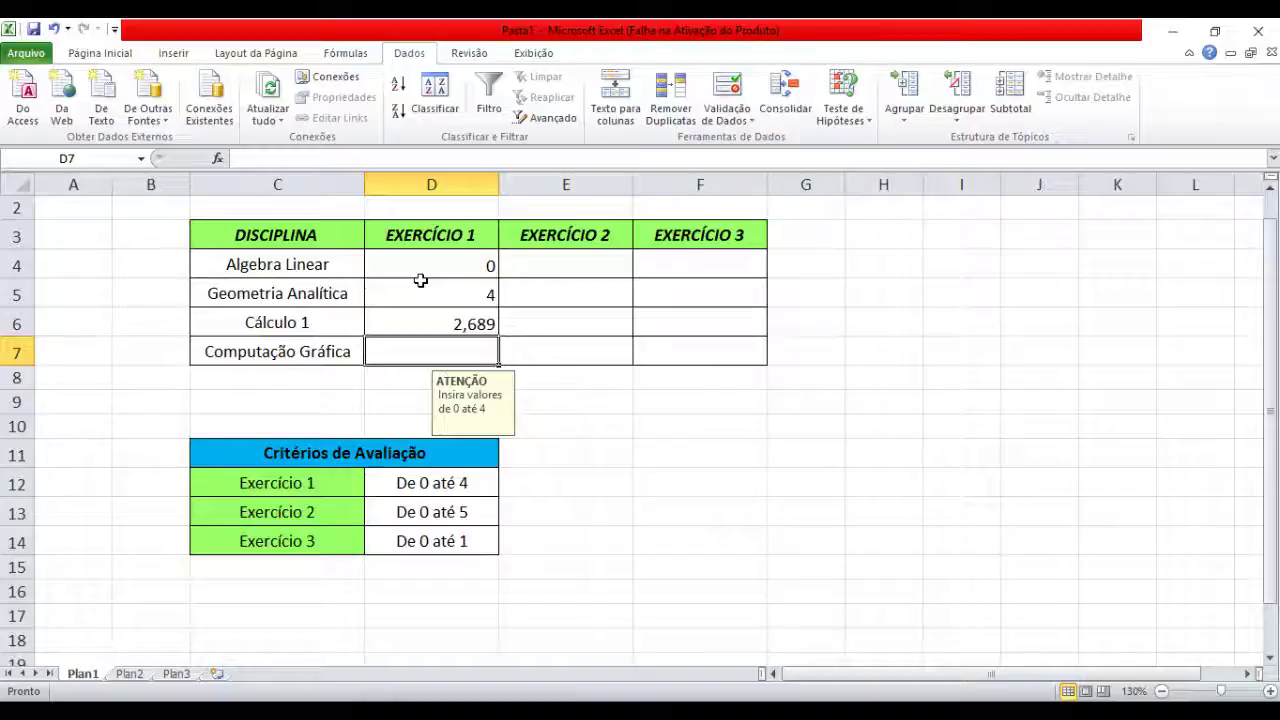
Try grades 5 and 6 in D7, both rejected by the ERRO alert
{"action": "type", "text": "5"}
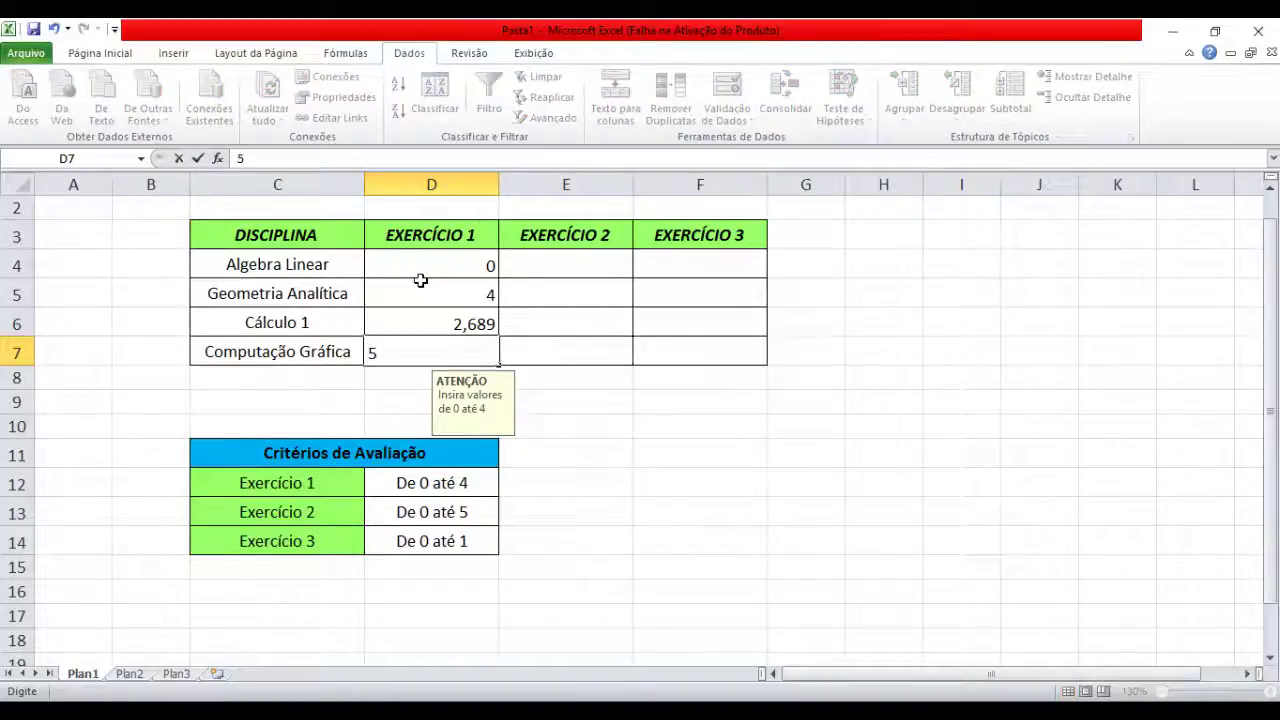
{"action": "key", "text": "Return"}
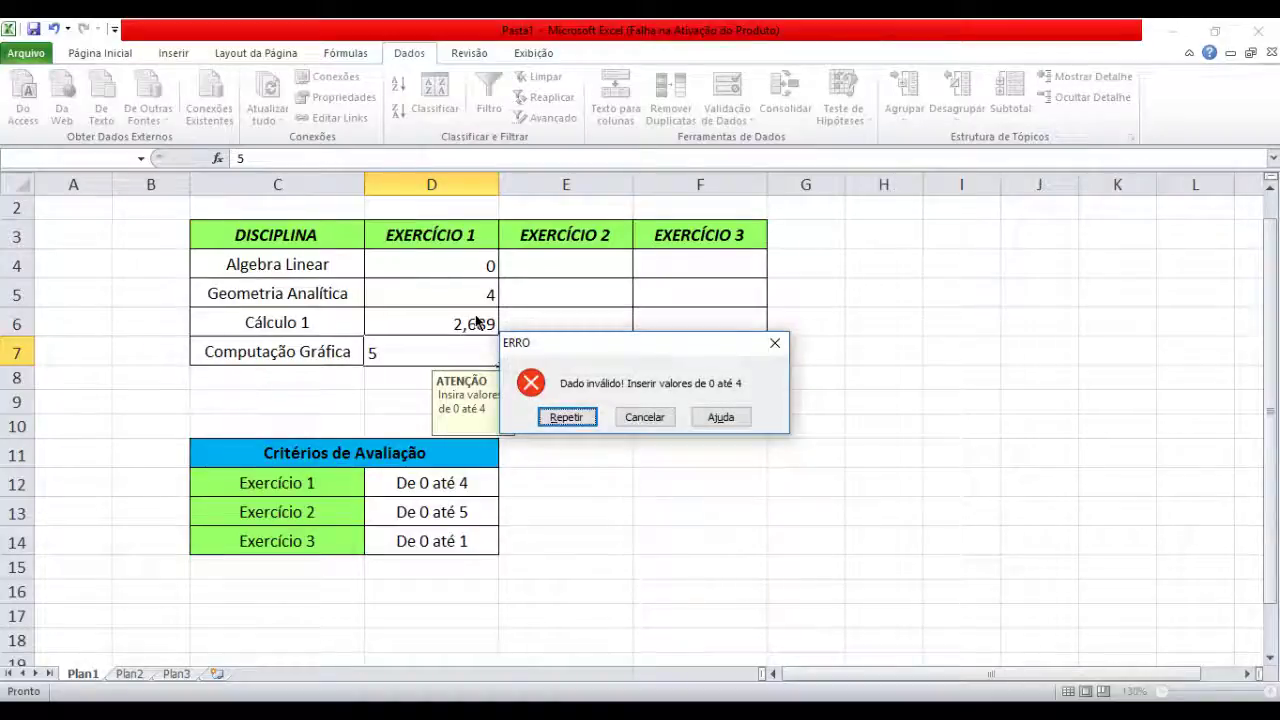
{"action": "left_click_drag", "start_coordinate": [569, 347], "coordinate": [548, 318]}
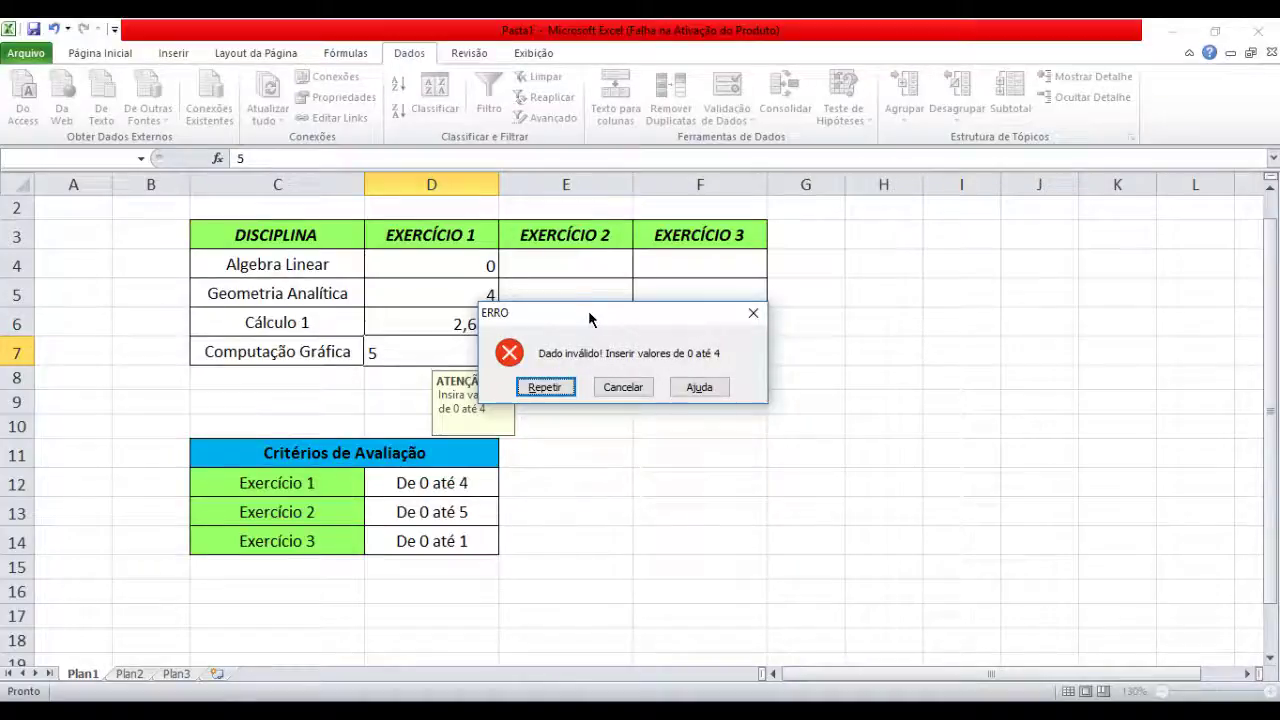
{"action": "left_click_drag", "start_coordinate": [590, 318], "coordinate": [679, 345]}
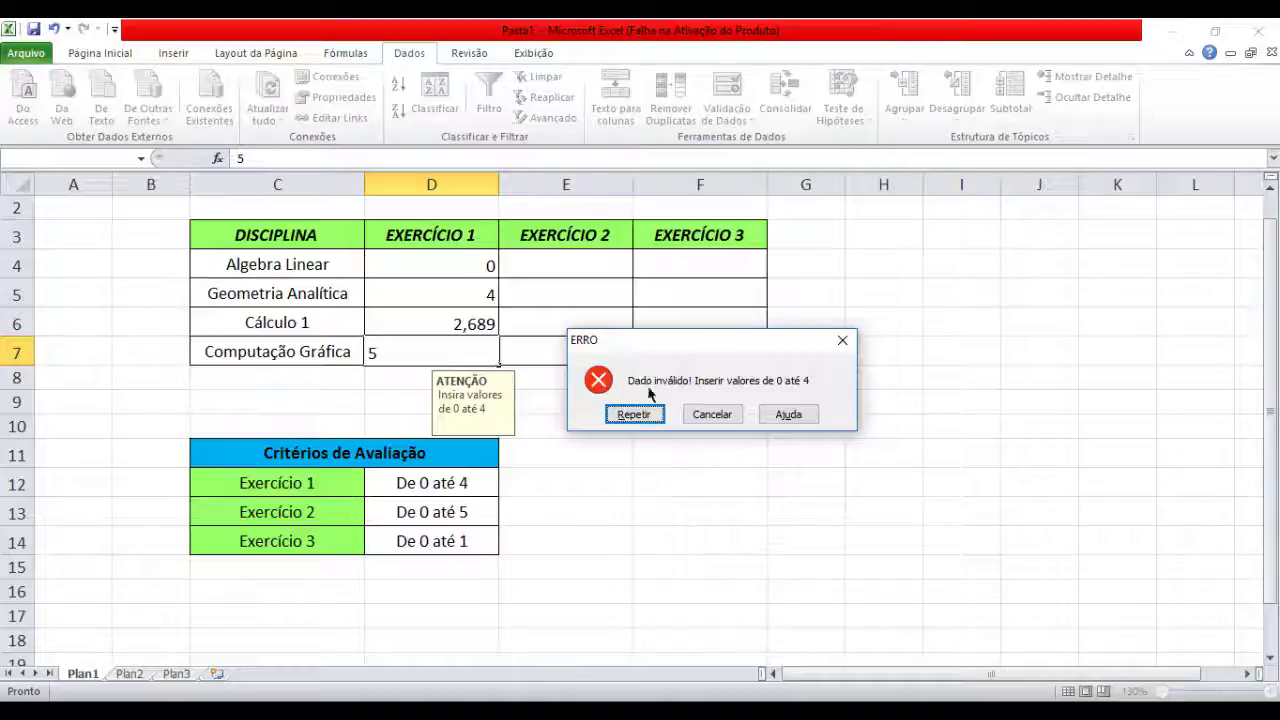
{"action": "left_click", "coordinate": [656, 416]}
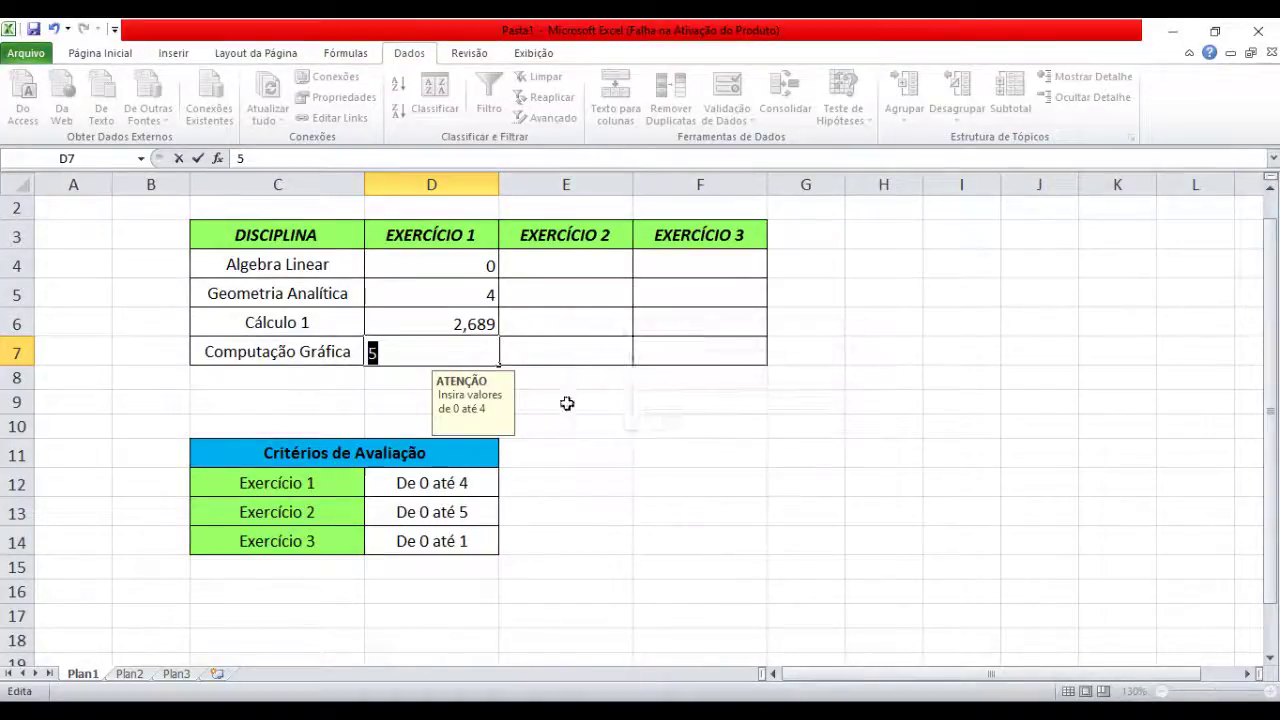
{"action": "type", "text": "6"}
{"action": "key", "text": "Return"}
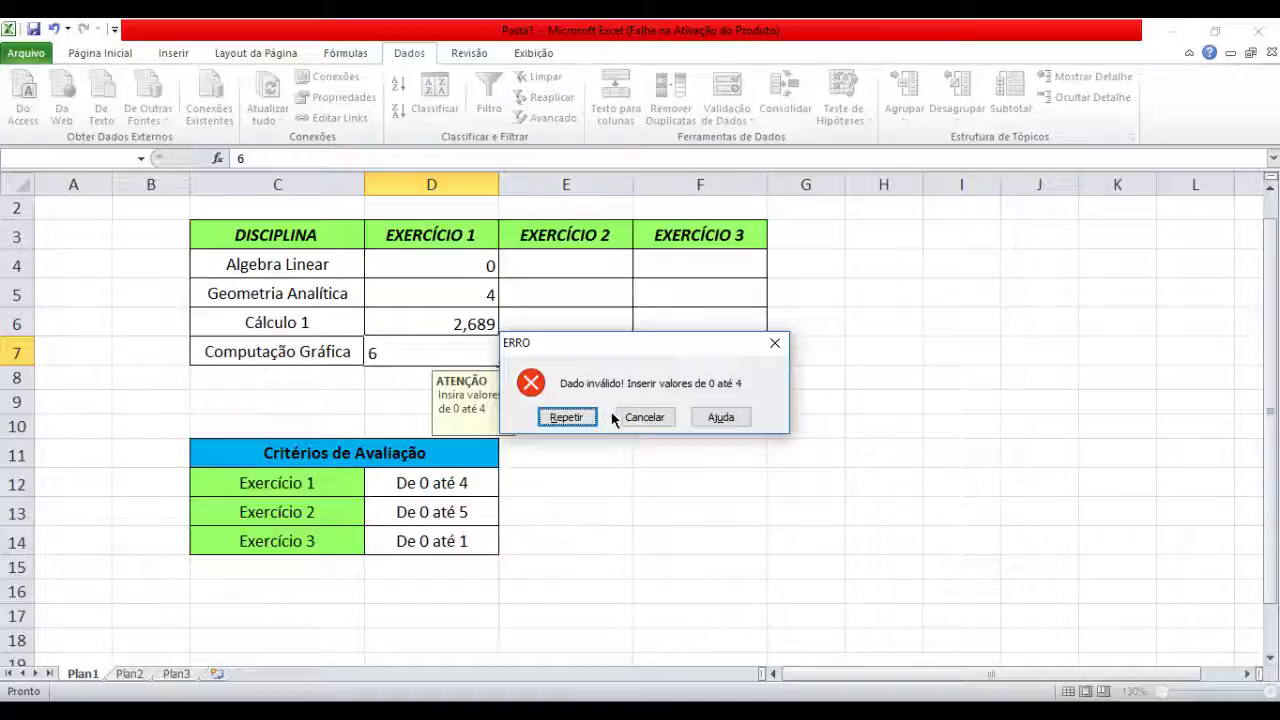
{"action": "left_click", "coordinate": [646, 418]}
{"action": "left_click", "coordinate": [580, 452]}
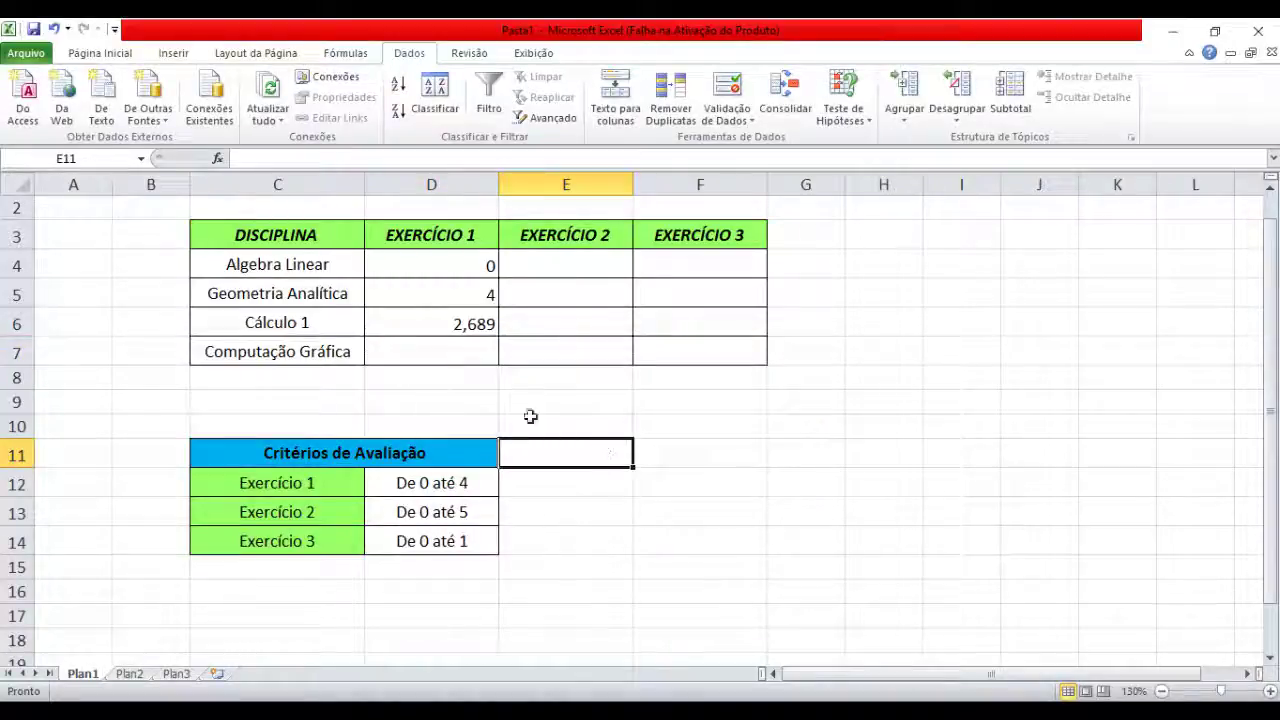
Try 8 in D7, discard it at the alert, then enter the valid grade 3
{"action": "left_click", "coordinate": [462, 360]}
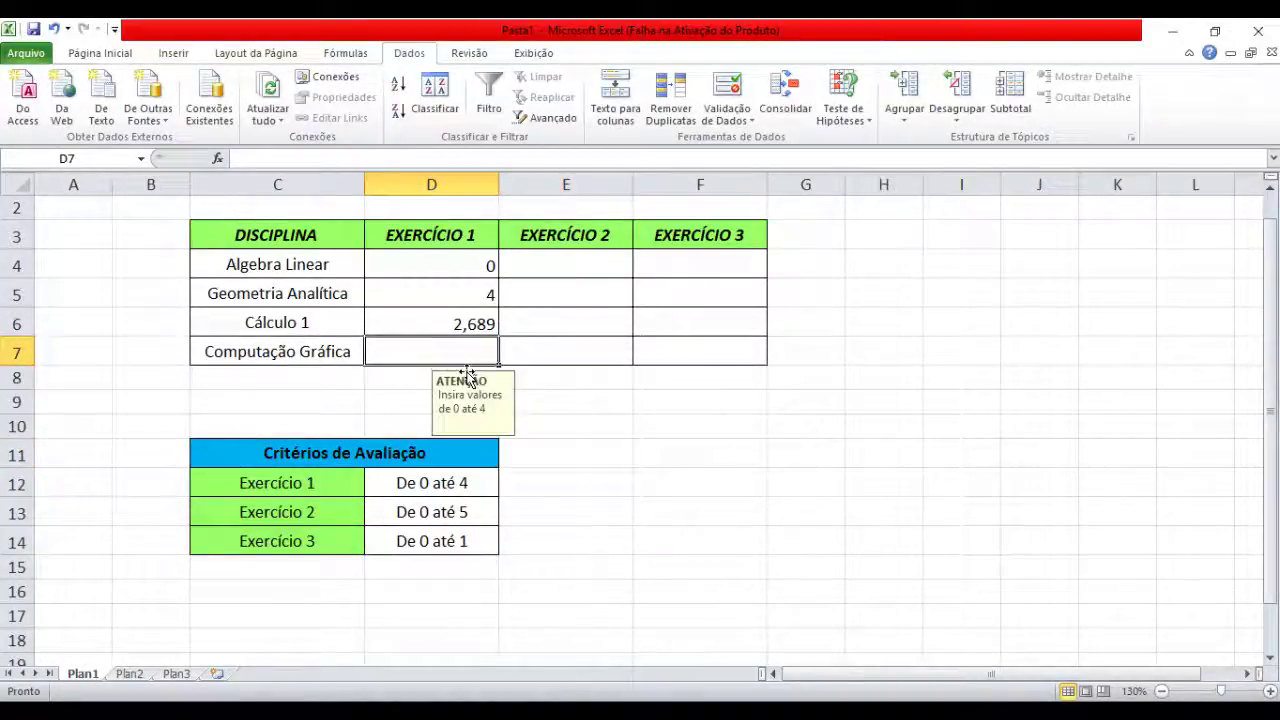
{"action": "type", "text": "8"}
{"action": "key", "text": "Return"}
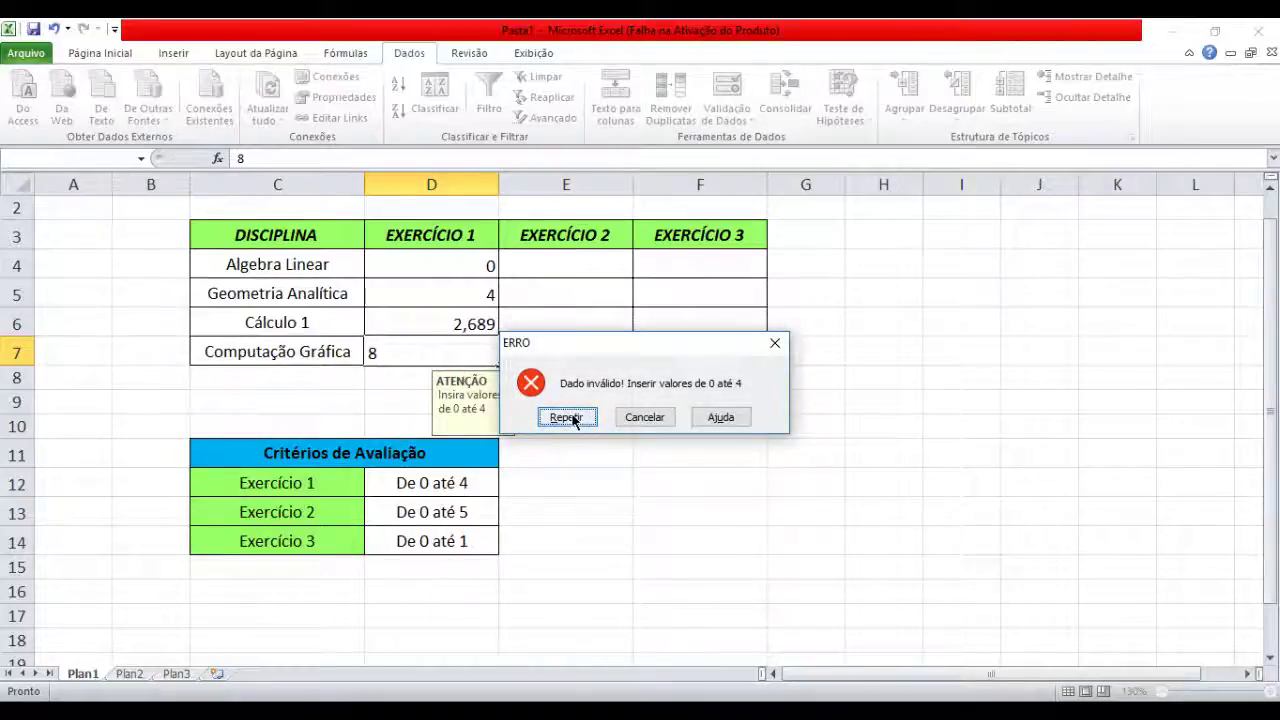
{"action": "left_click", "coordinate": [646, 418]}
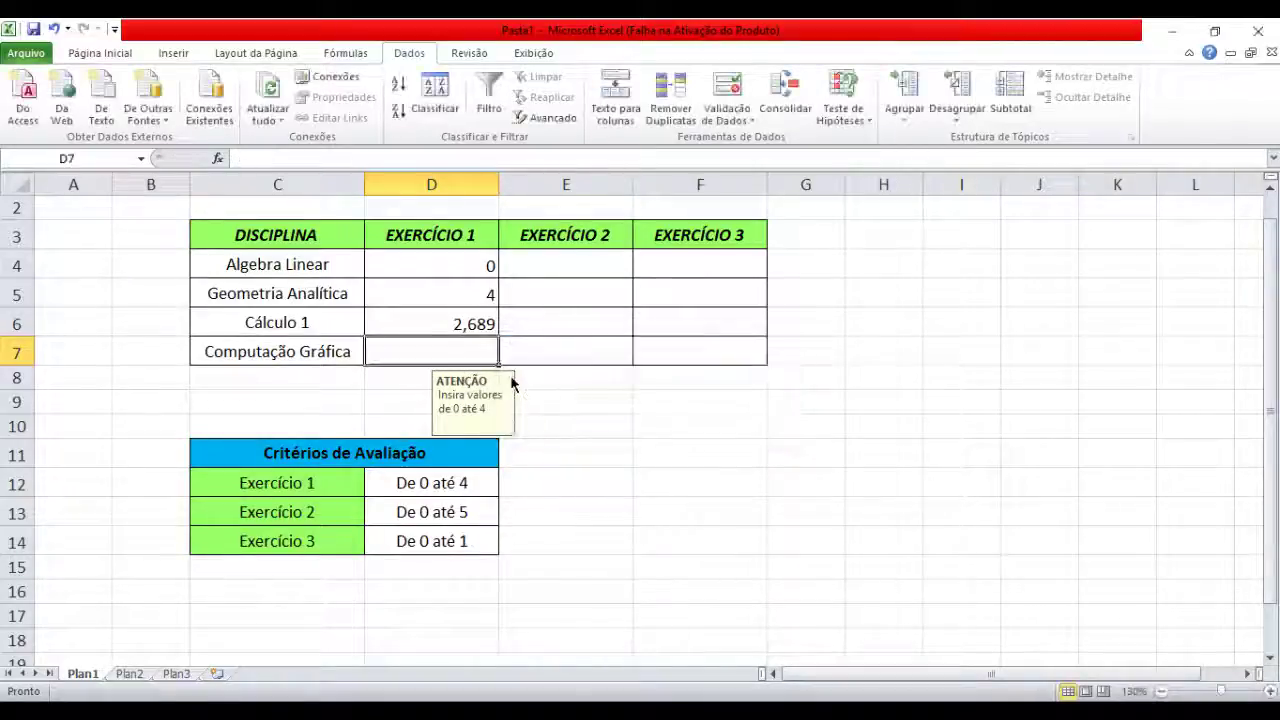
{"action": "type", "text": "3"}
{"action": "left_click", "coordinate": [605, 450]}
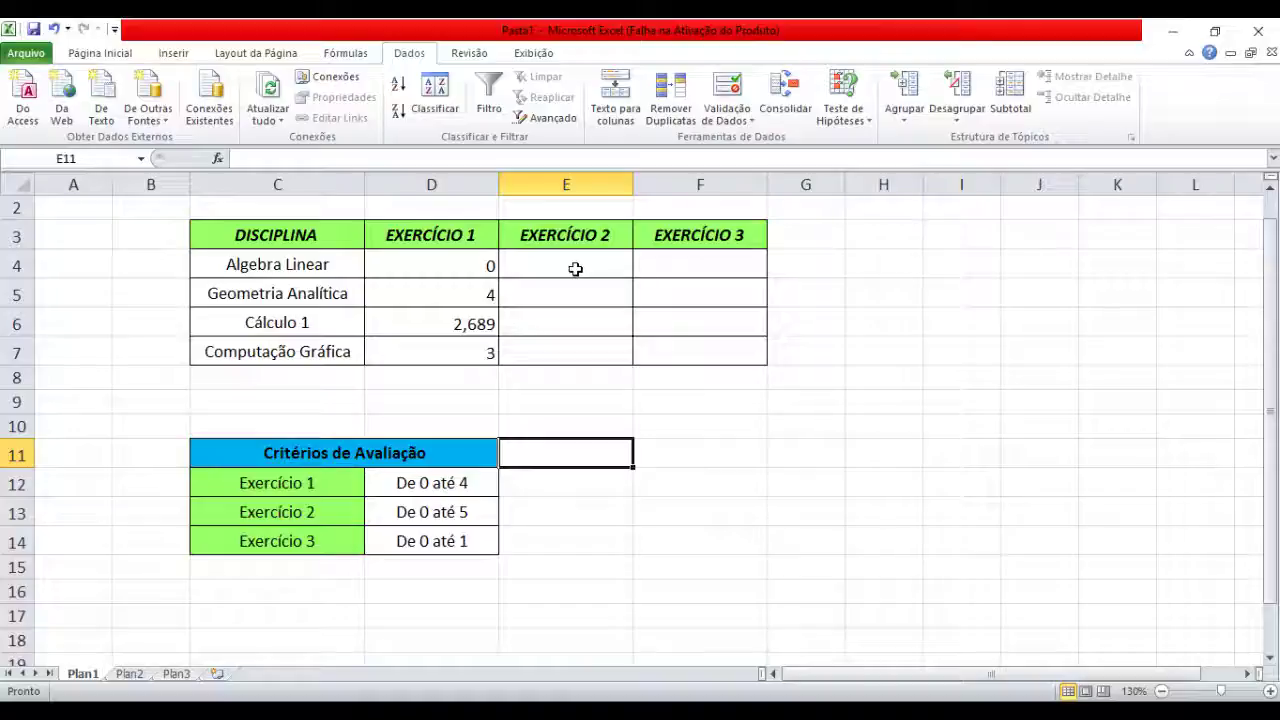
Restrict E4:E7 to Decimal values between 0 and 5 and turn off the input message
{"action": "left_click_drag", "start_coordinate": [575, 268], "coordinate": [584, 346]}
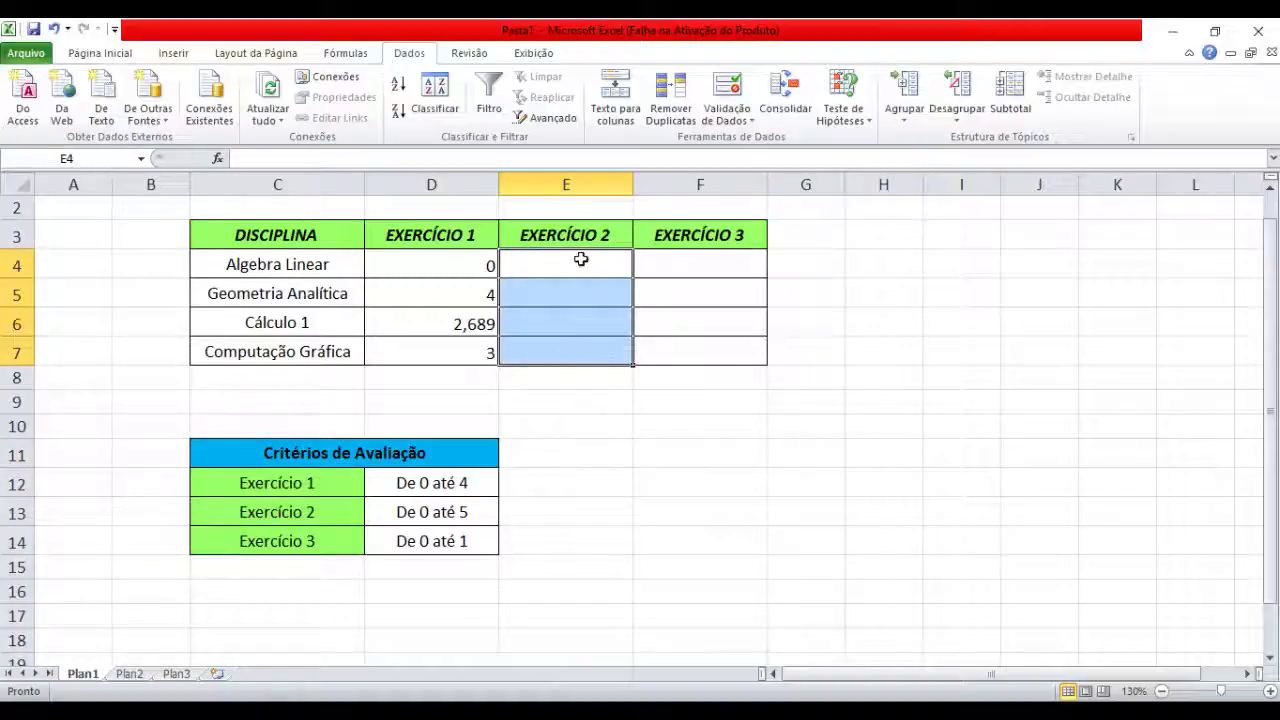
{"action": "left_click", "coordinate": [722, 97]}
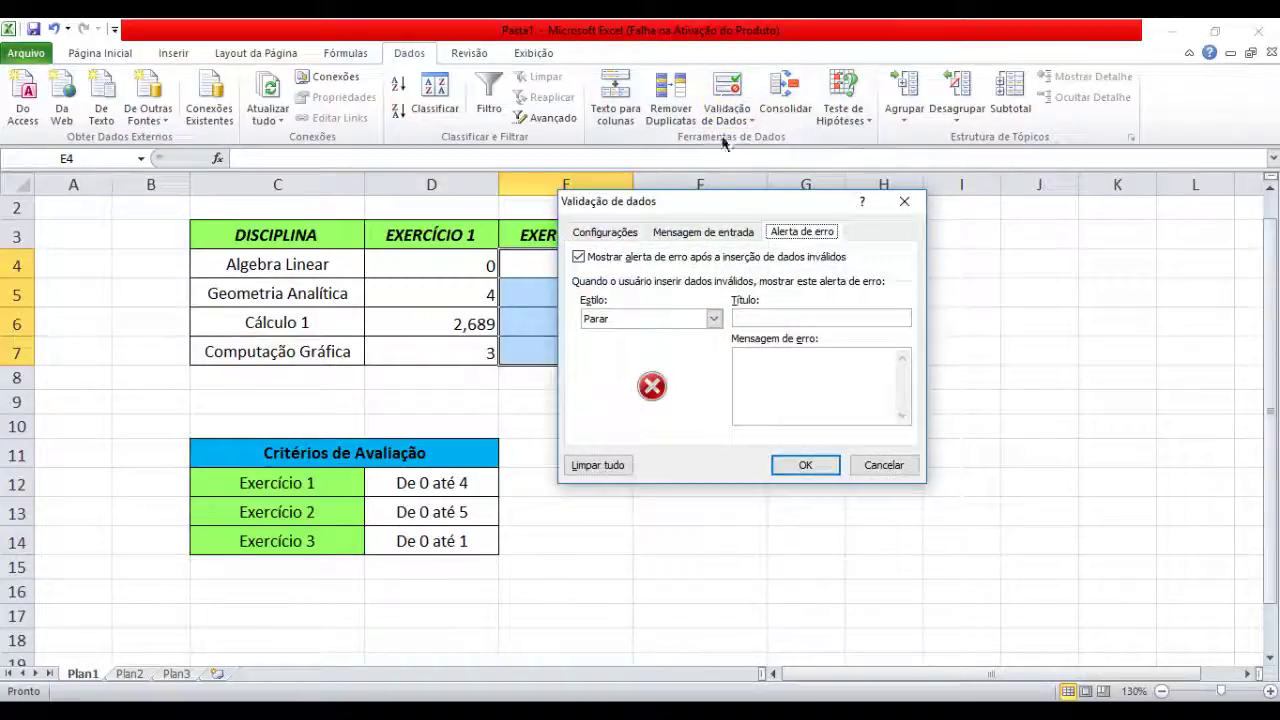
{"action": "left_click_drag", "start_coordinate": [700, 208], "coordinate": [800, 193]}
{"action": "left_click", "coordinate": [720, 213]}
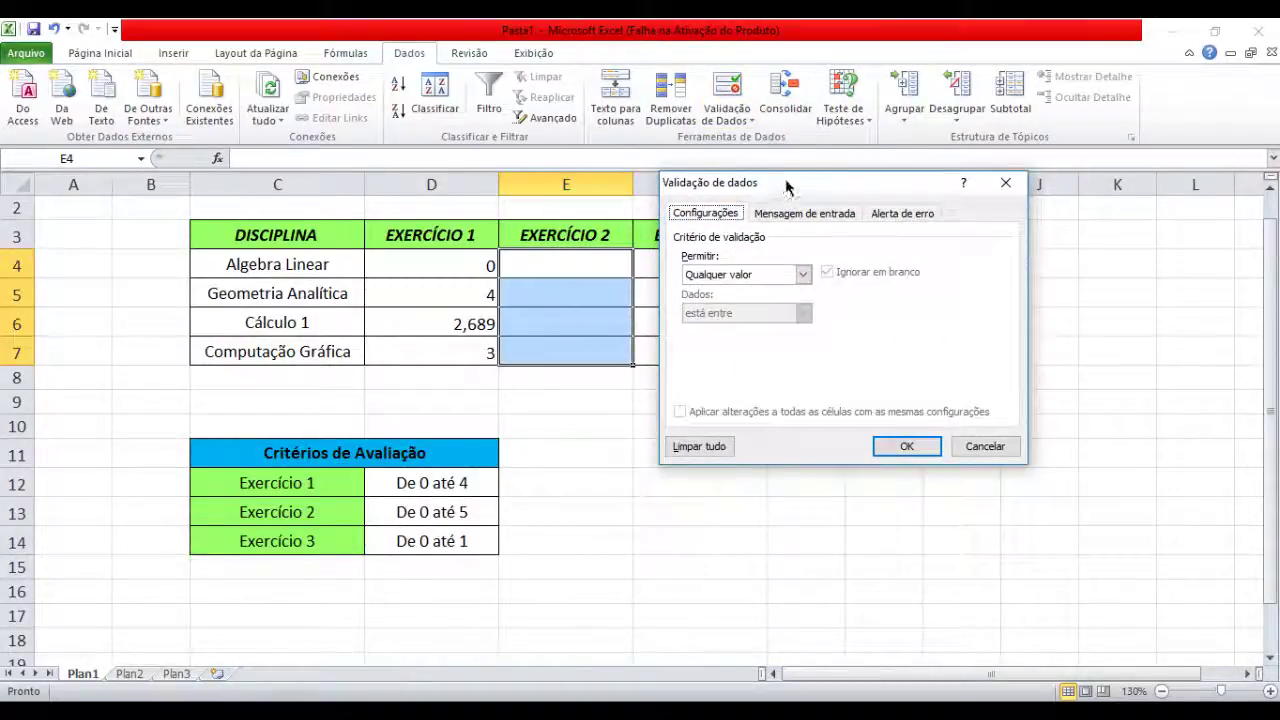
{"action": "left_click", "coordinate": [796, 276]}
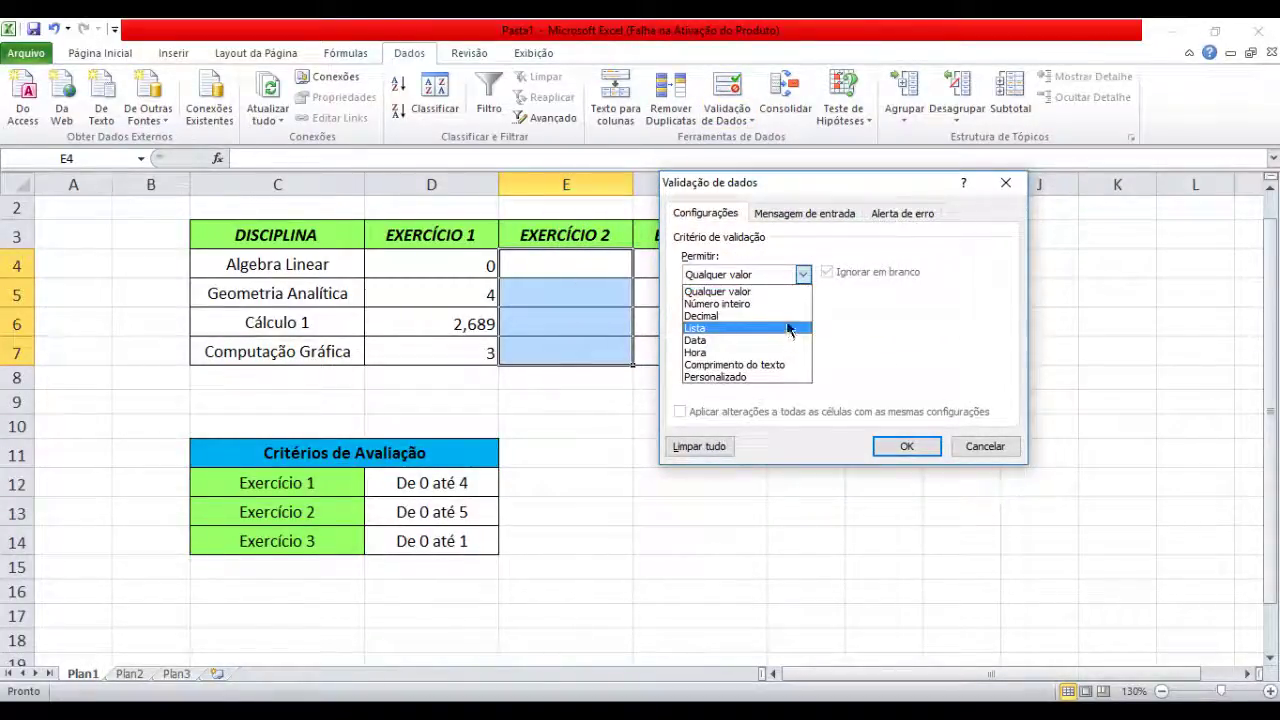
{"action": "left_click", "coordinate": [789, 318]}
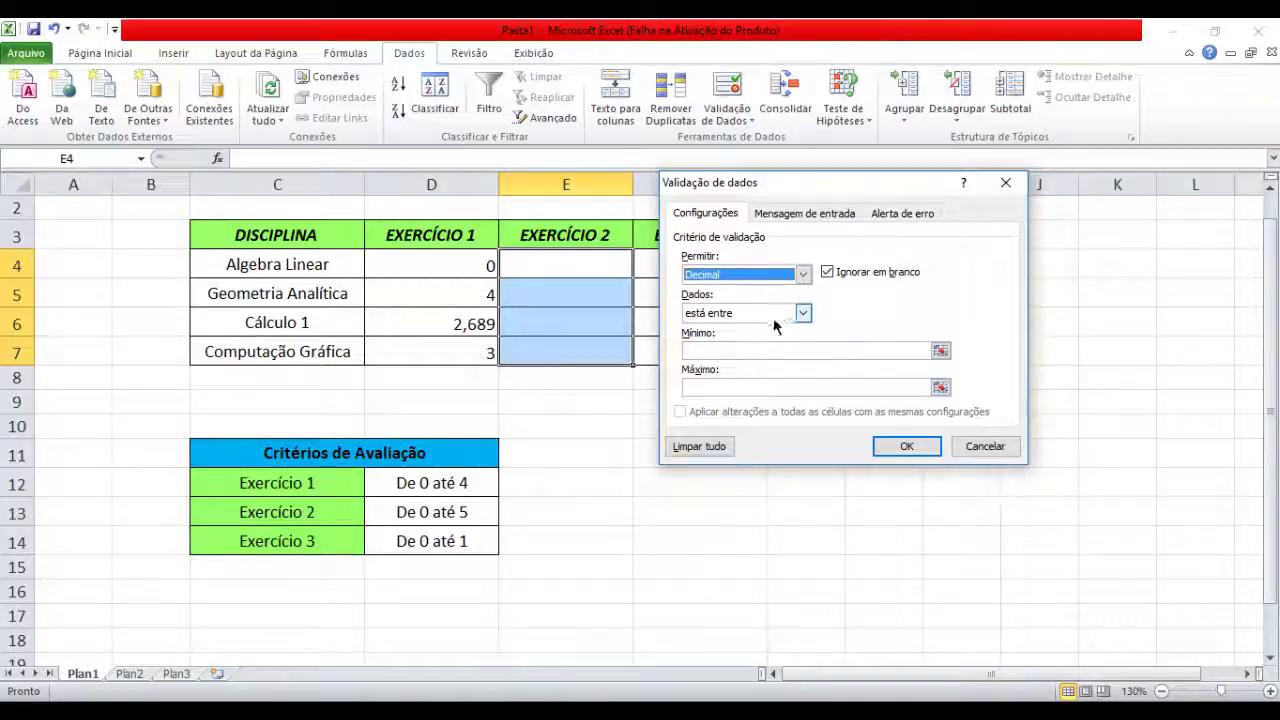
{"action": "left_click", "coordinate": [800, 351]}
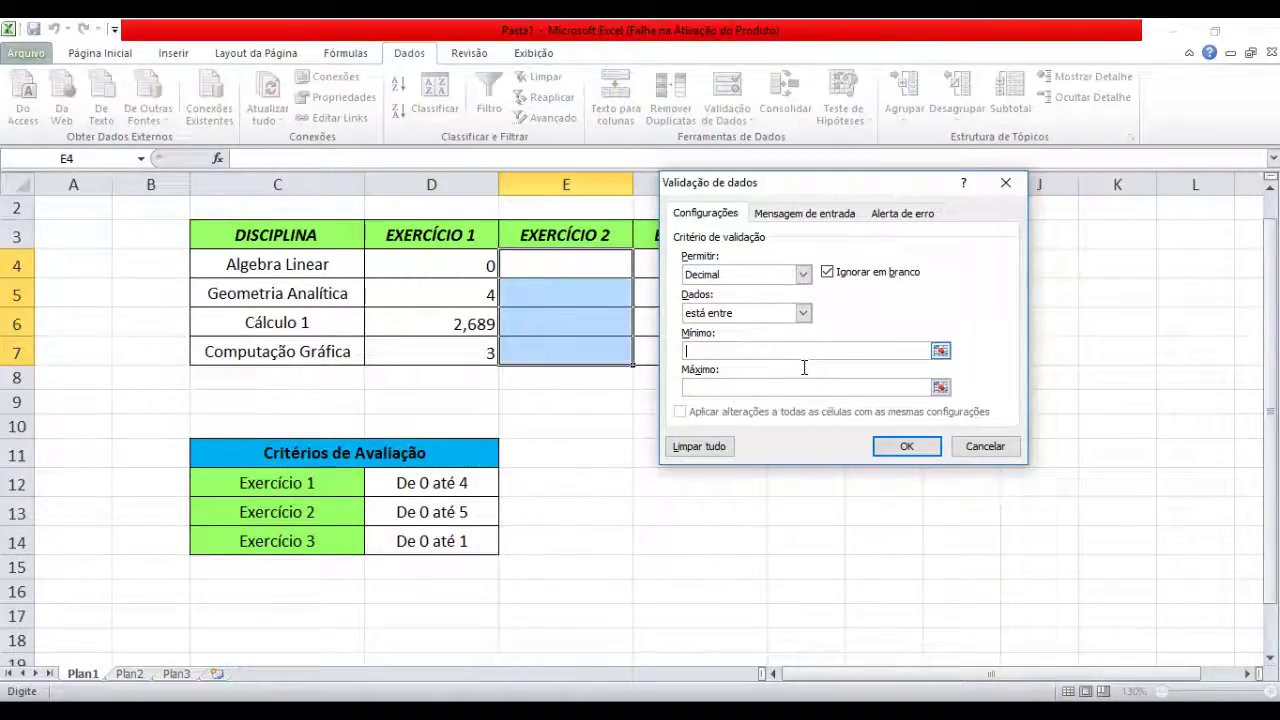
{"action": "type", "text": "0"}
{"action": "left_click", "coordinate": [768, 388]}
{"action": "type", "text": "5"}
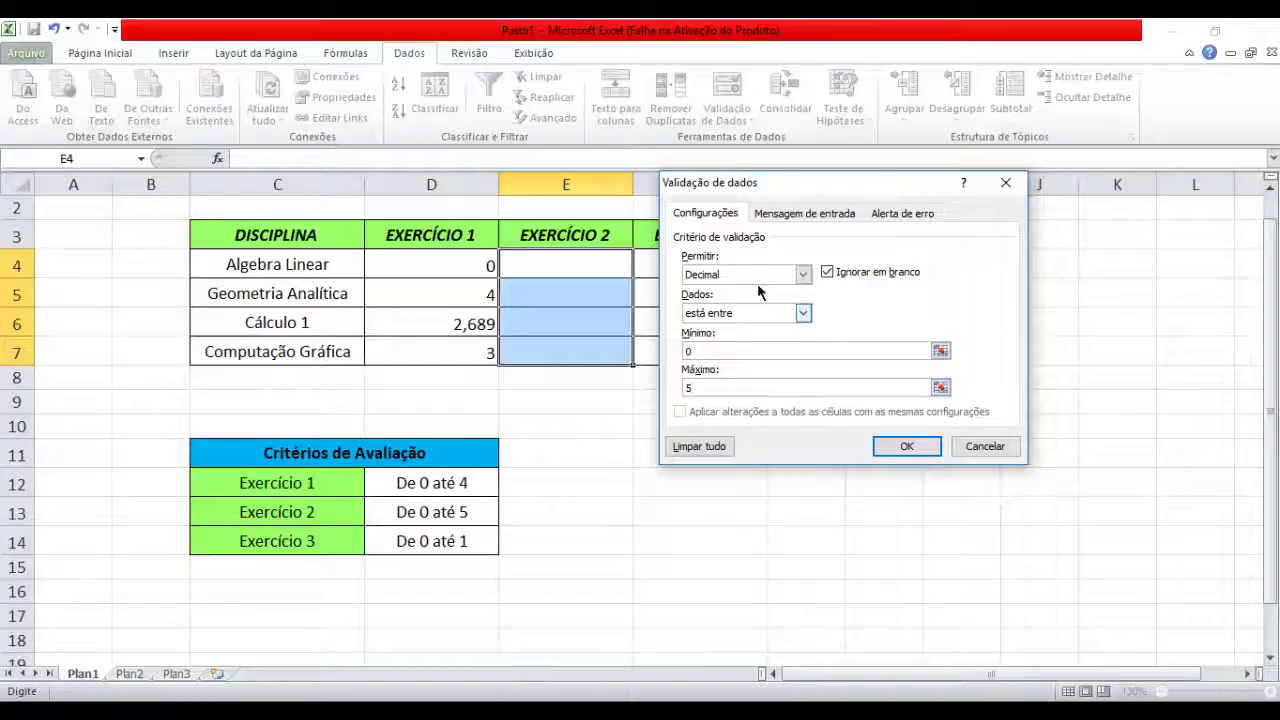
{"action": "left_click", "coordinate": [785, 214]}
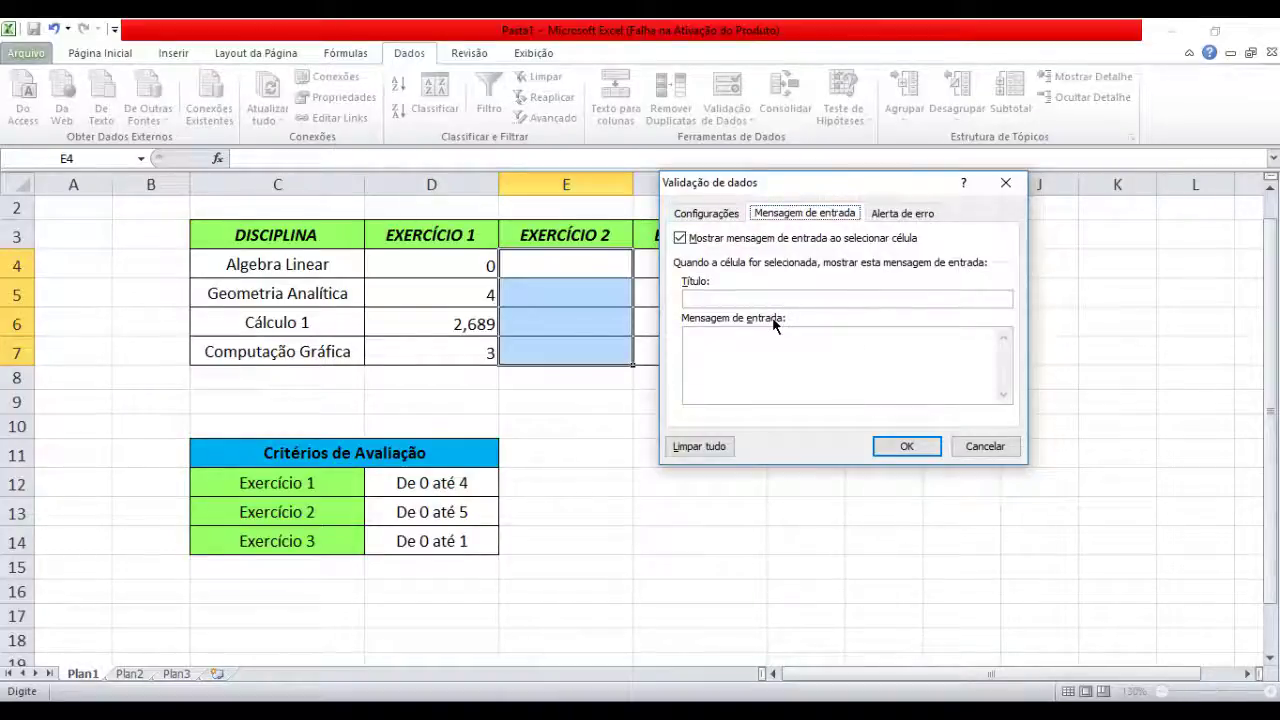
{"action": "left_click", "coordinate": [680, 238]}
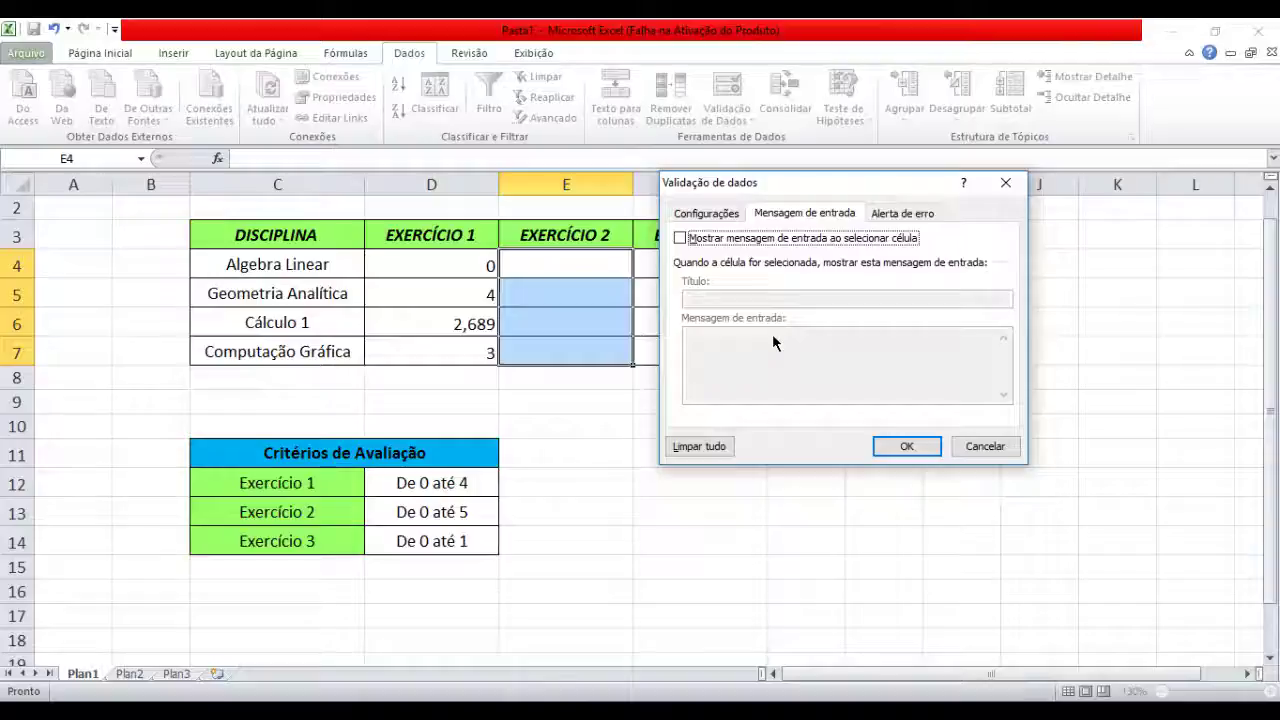
Give E4:E7 an Aviso alert titled ATENÇÃO reading 'Inserir valores de 0 até 5' and apply it
{"action": "left_click", "coordinate": [903, 215]}
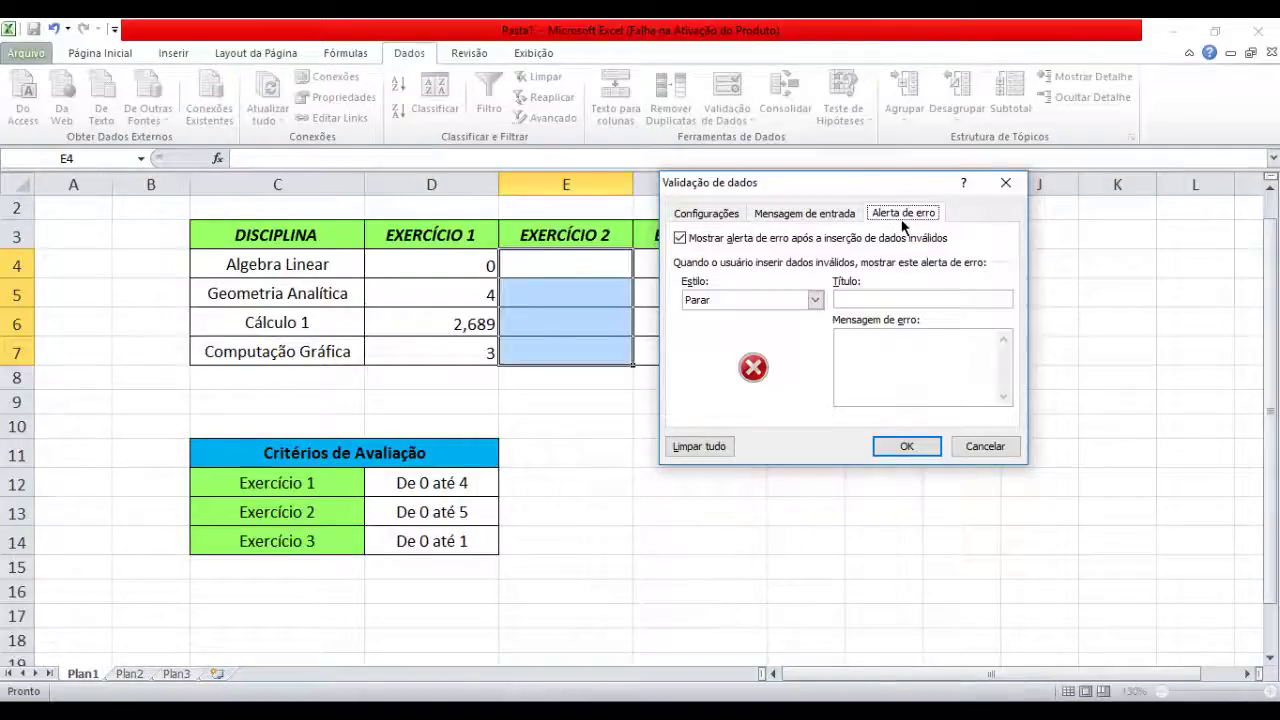
{"action": "left_click", "coordinate": [814, 301]}
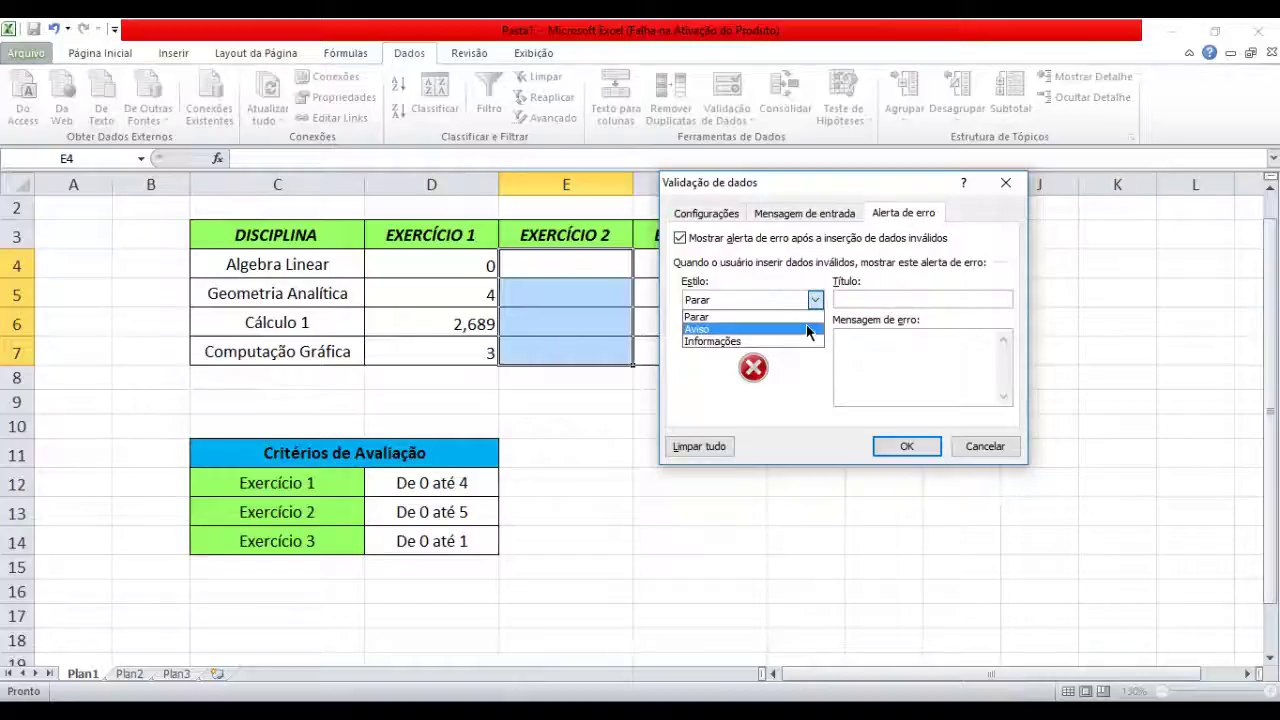
{"action": "left_click", "coordinate": [808, 329]}
{"action": "left_click", "coordinate": [862, 300]}
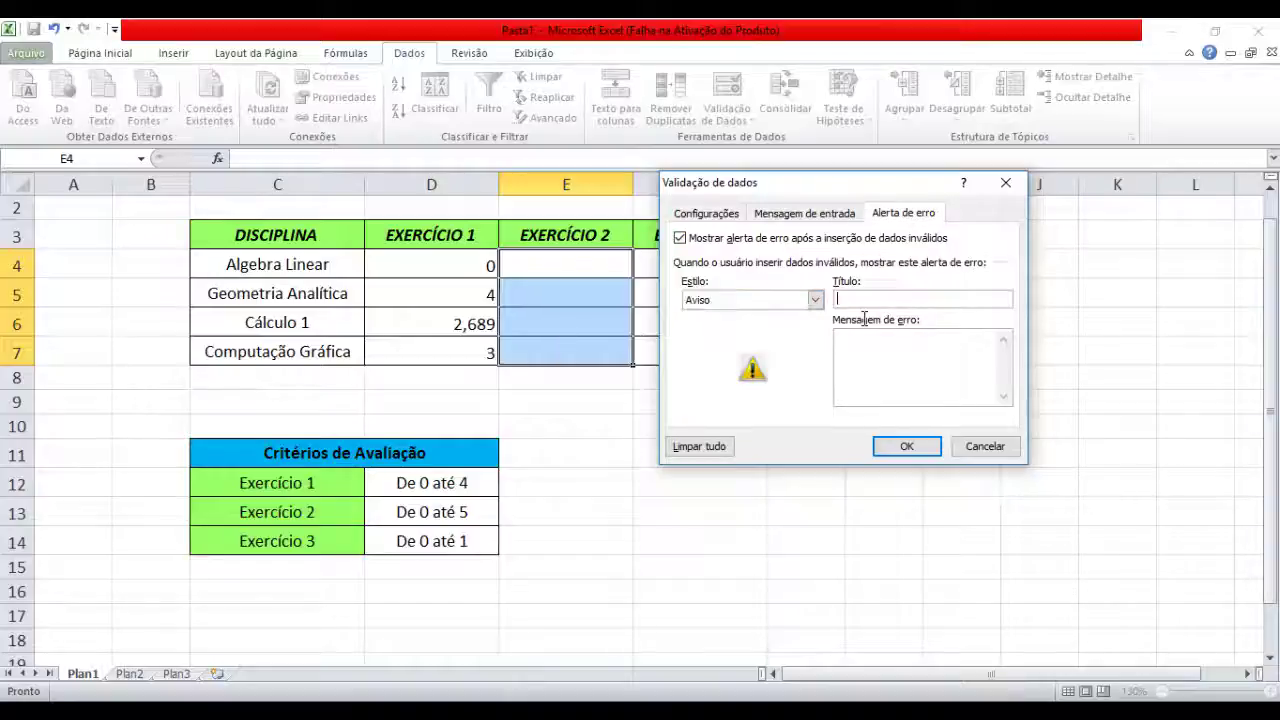
{"action": "type", "text": "A"}
{"action": "type", "text": "TENÇÃ"}
{"action": "type", "text": "O"}
{"action": "left_click", "coordinate": [891, 360]}
{"action": "type", "text": "Inserir "}
{"action": "type", "text": "valores d"}
{"action": "type", "text": "e 0 "}
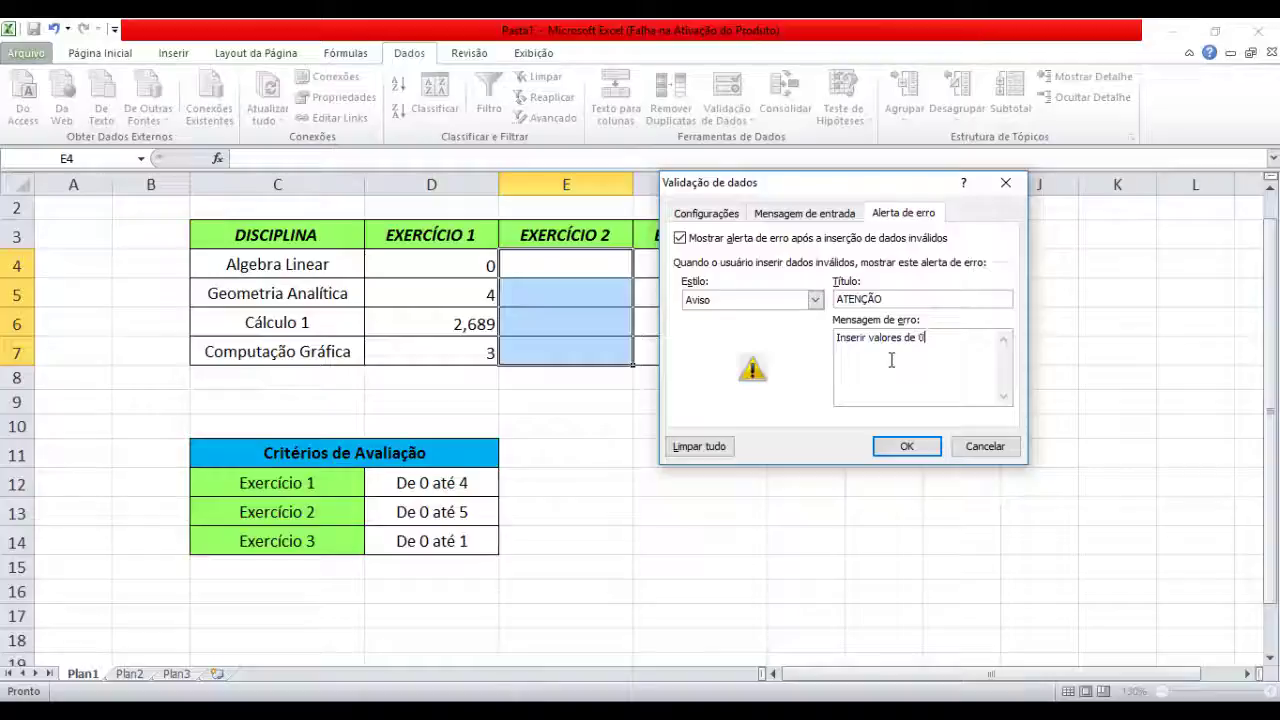
{"action": "type", "text": "até 5"}
{"action": "left_click", "coordinate": [706, 213]}
{"action": "left_click", "coordinate": [782, 216]}
{"action": "left_click", "coordinate": [888, 214]}
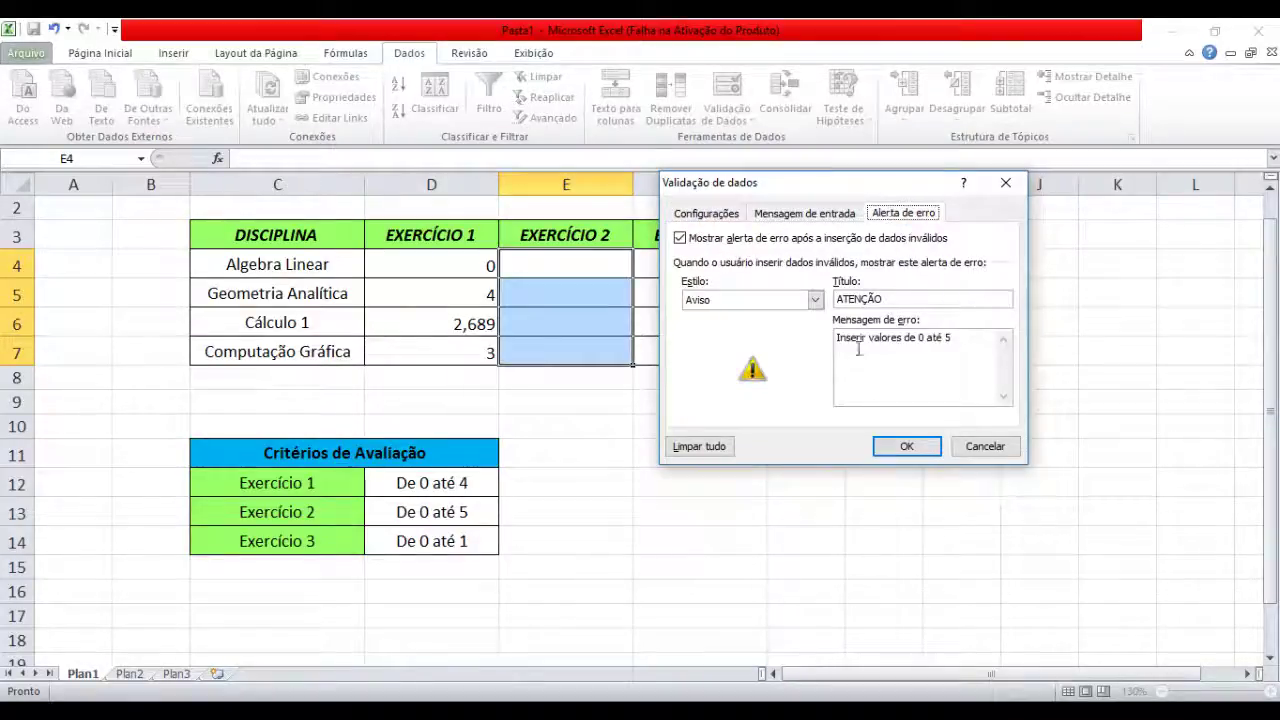
{"action": "left_click", "coordinate": [918, 450]}
Check the cells E4 to E7 and D5's input message, ending on E4
{"action": "left_click", "coordinate": [852, 424]}
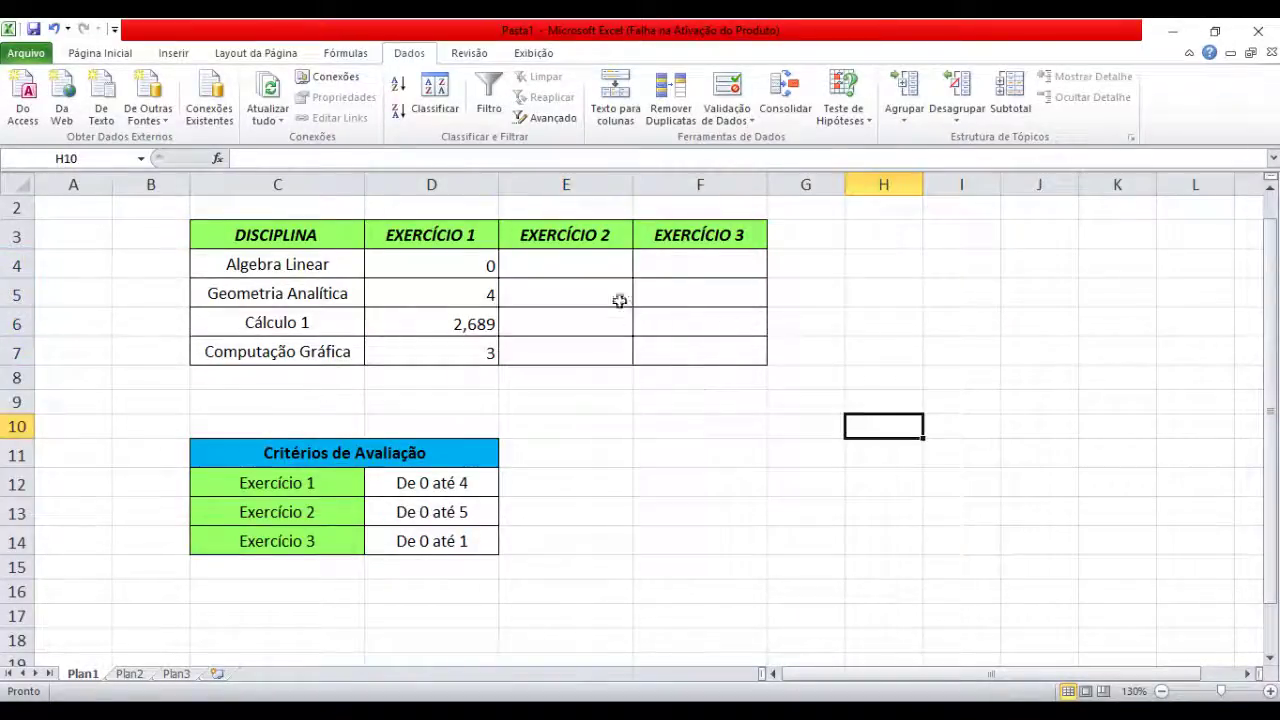
{"action": "left_click", "coordinate": [600, 265]}
{"action": "left_click", "coordinate": [618, 322]}
{"action": "left_click_drag", "start_coordinate": [604, 293], "coordinate": [599, 261]}
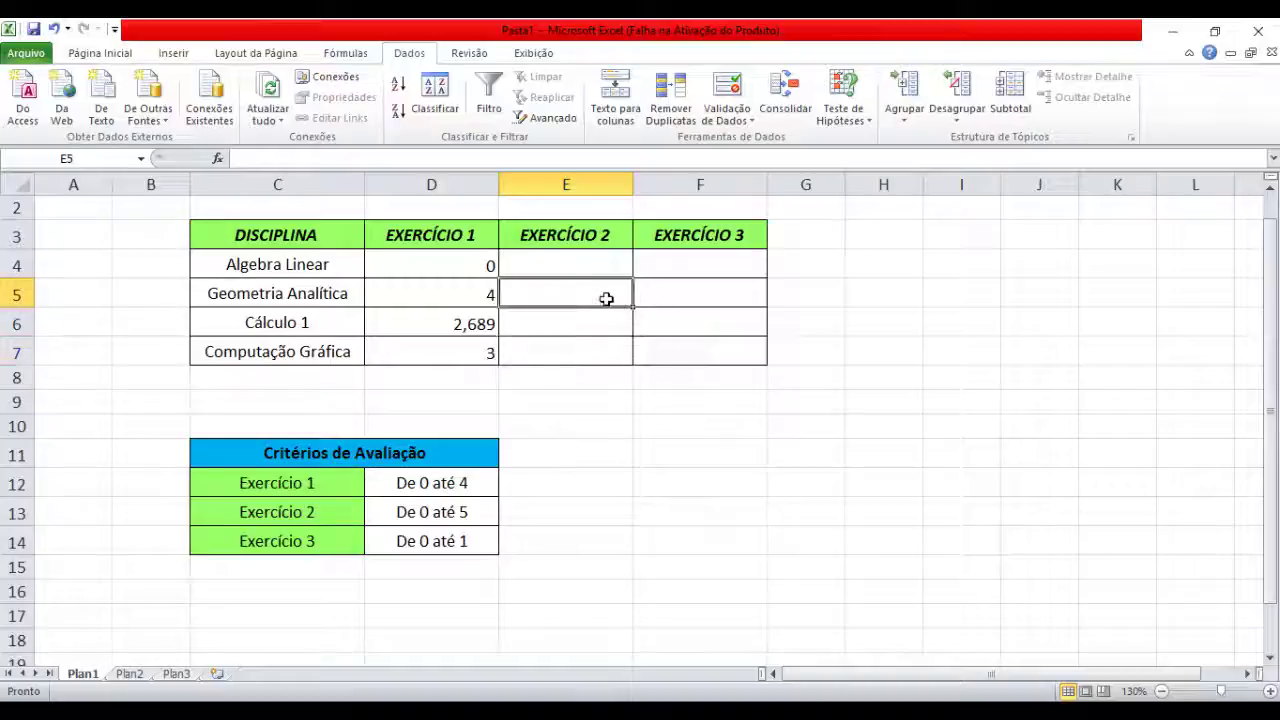
{"action": "left_click", "coordinate": [474, 294]}
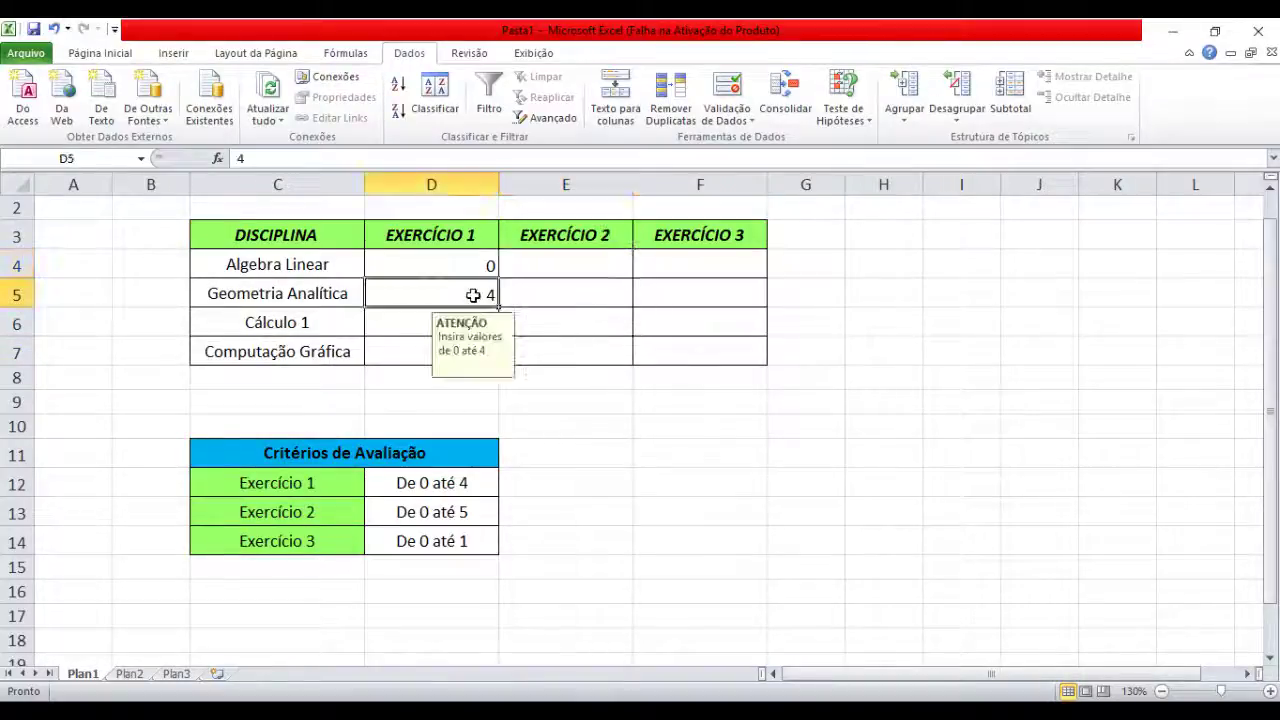
{"action": "left_click", "coordinate": [585, 285]}
{"action": "left_click", "coordinate": [586, 322]}
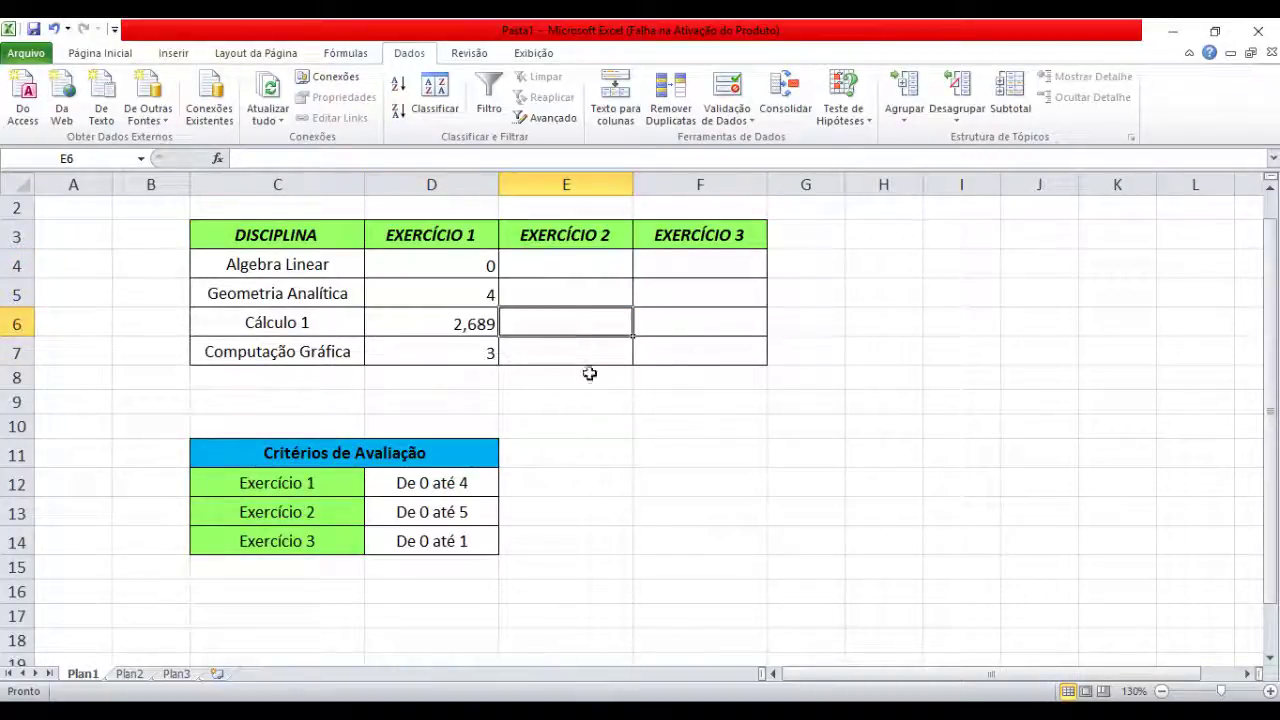
{"action": "left_click", "coordinate": [583, 353]}
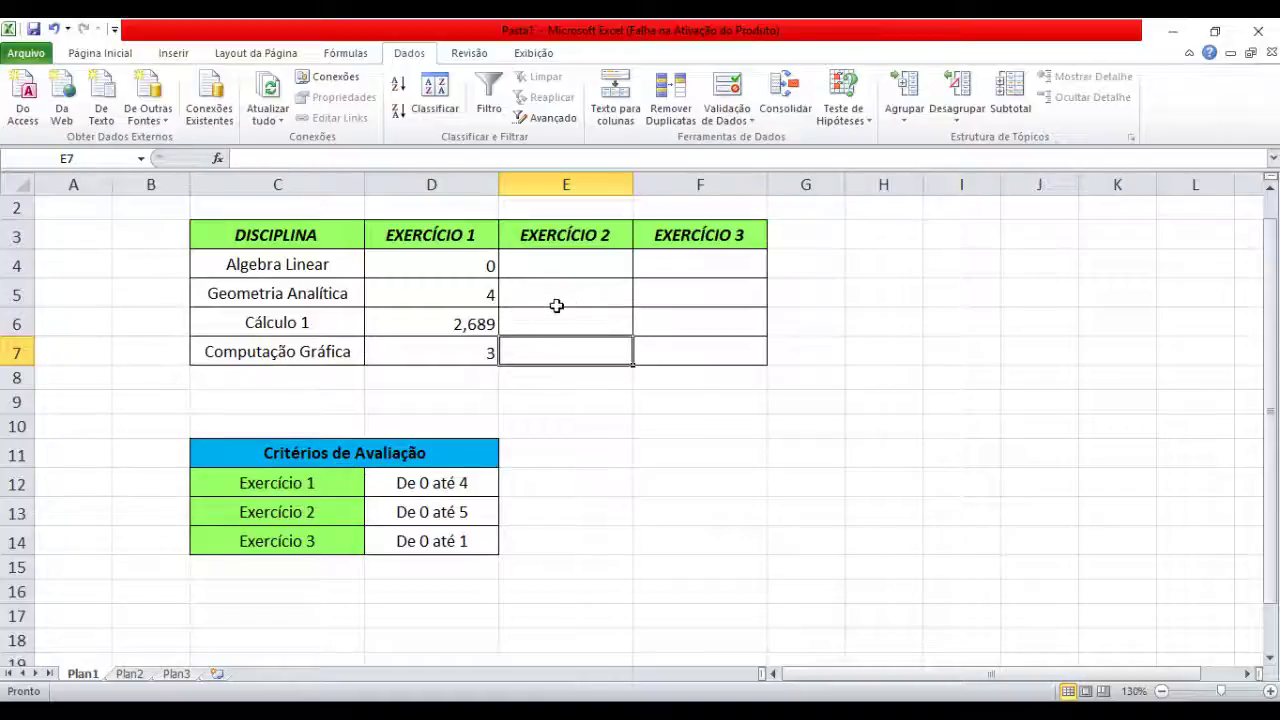
{"action": "left_click", "coordinate": [583, 276]}
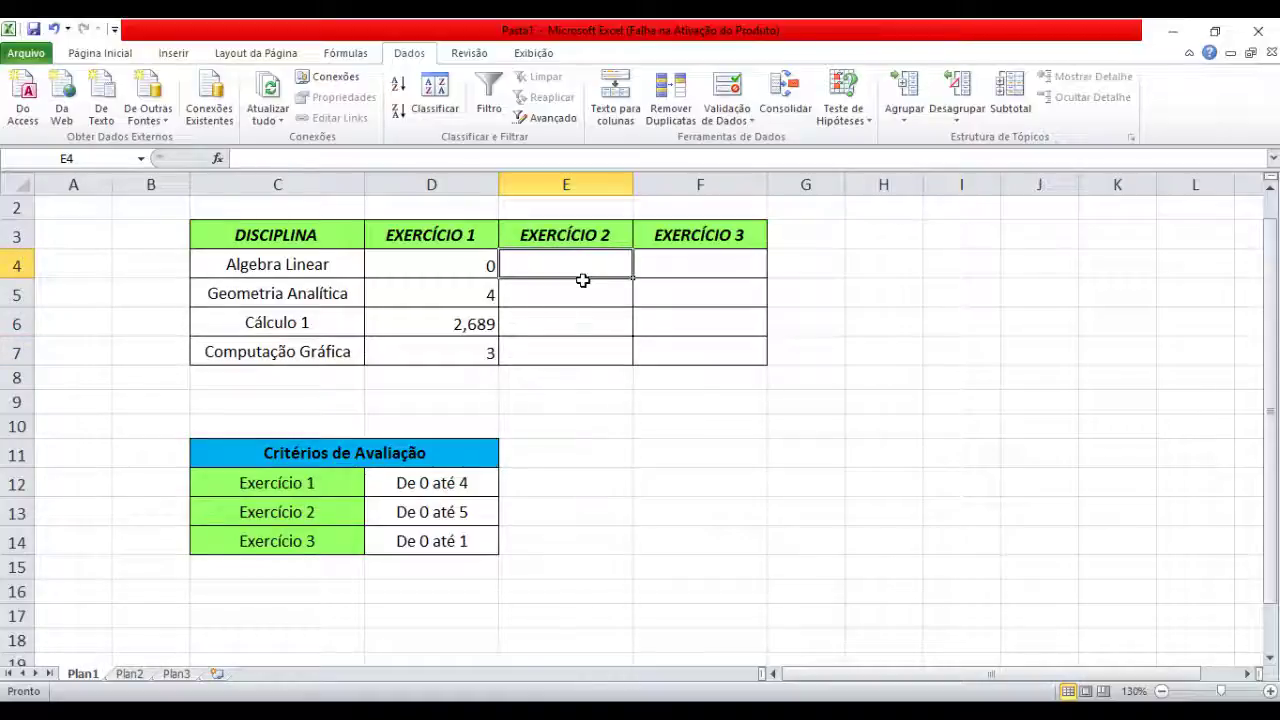
Enter Exercício 2 grades 0, 3,6 and 5 in E4, E5 and E6
{"action": "type", "text": "0"}
{"action": "key", "text": "Return"}
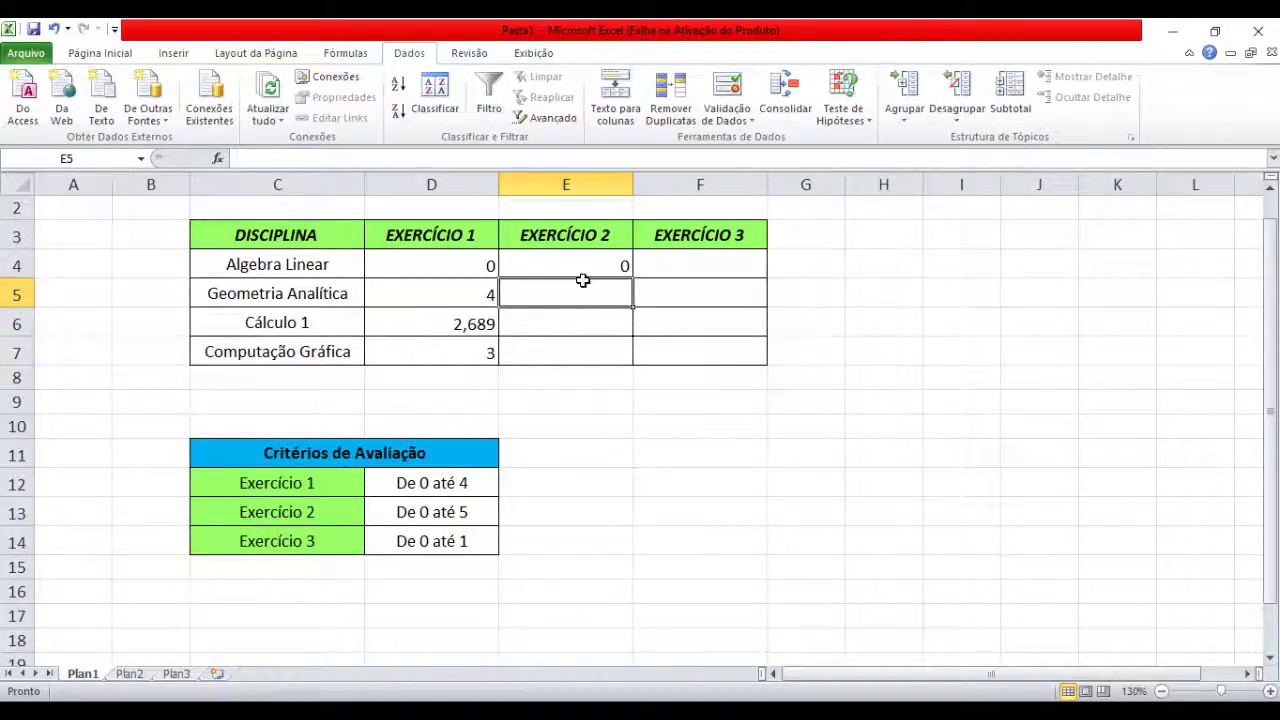
{"action": "type", "text": "3,6"}
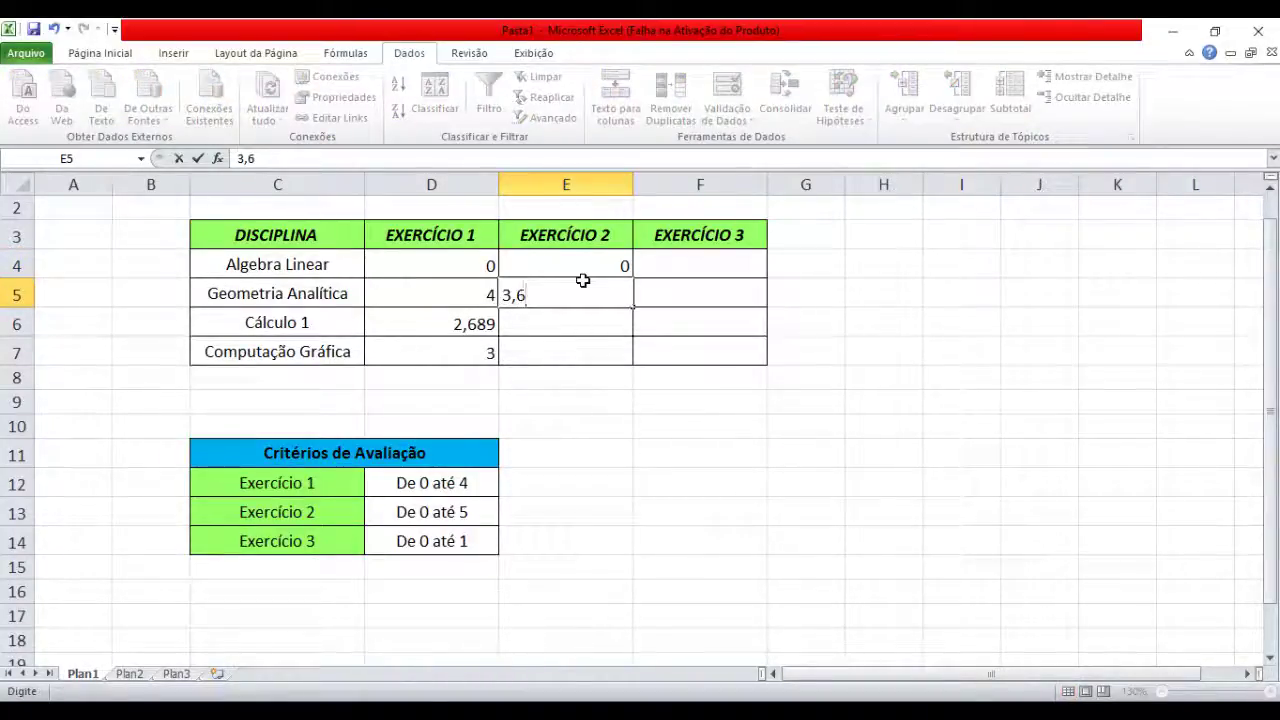
{"action": "key", "text": "Return"}
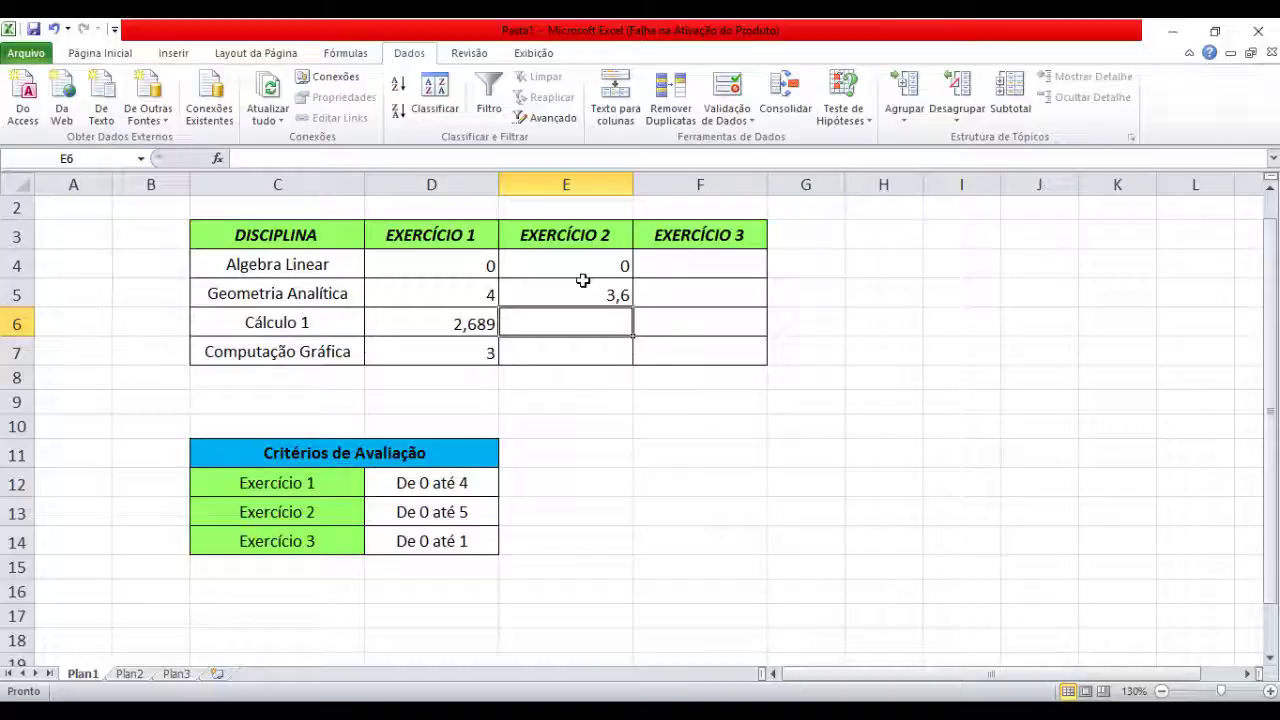
{"action": "type", "text": "5"}
{"action": "key", "text": "Return"}
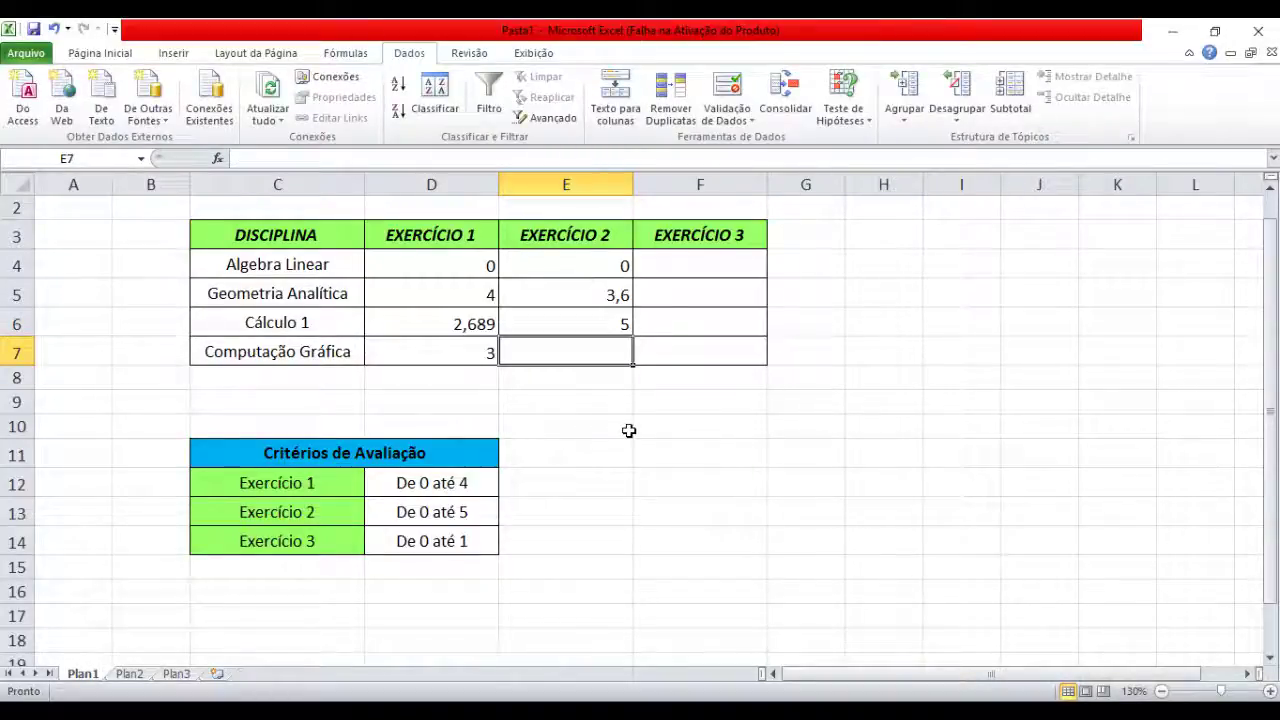
Enter 6 in E7 and keep it despite the Aviso warning
{"action": "type", "text": "6"}
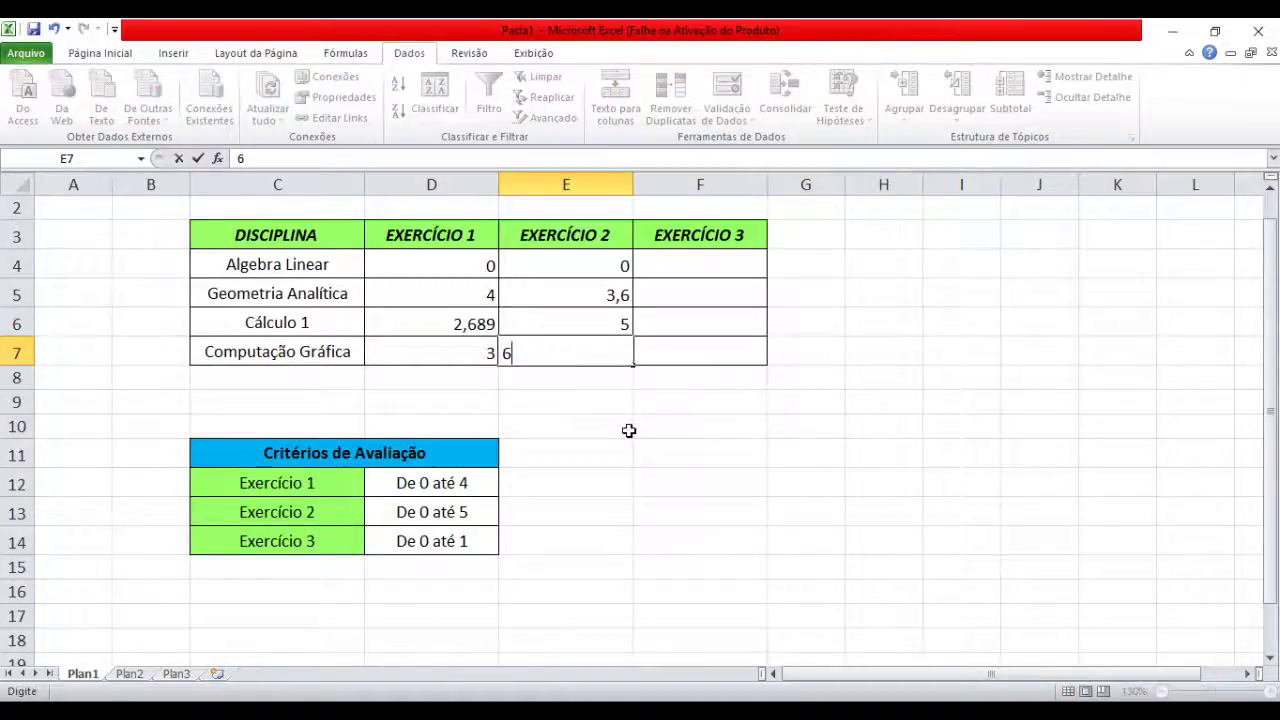
{"action": "key", "text": "Return"}
{"action": "left_click_drag", "start_coordinate": [595, 350], "coordinate": [683, 401]}
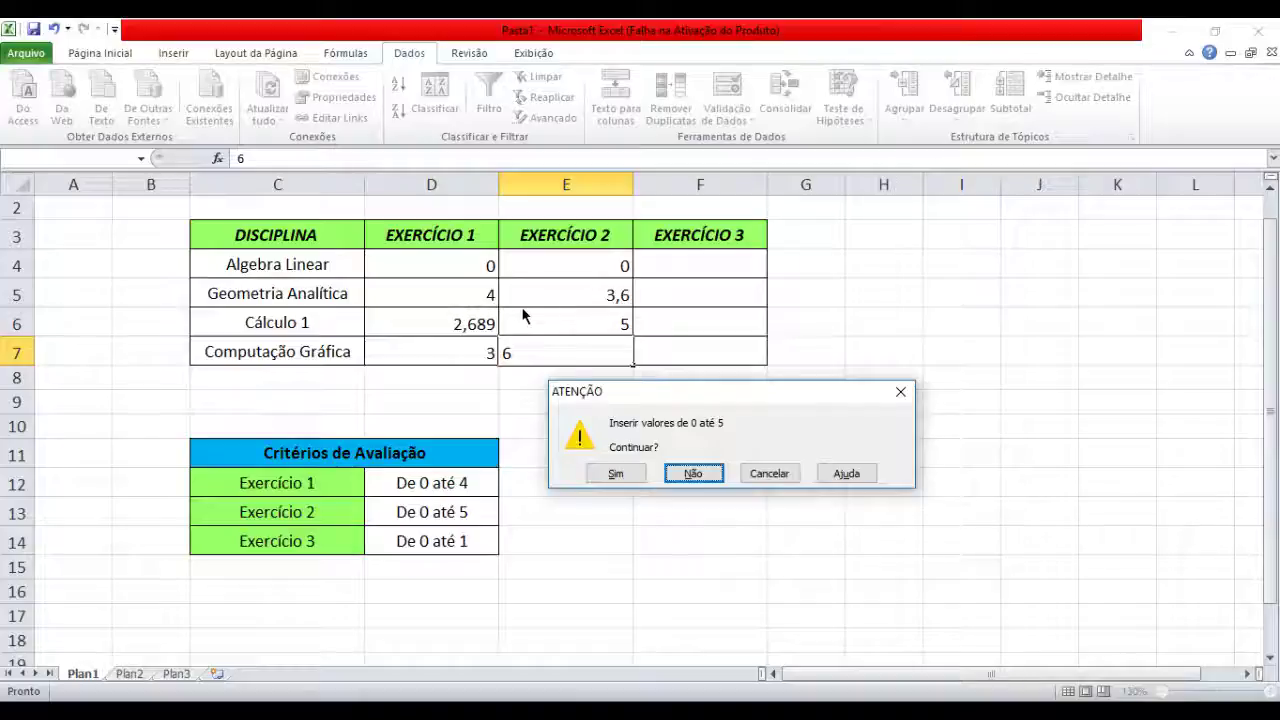
{"action": "left_click", "coordinate": [607, 476]}
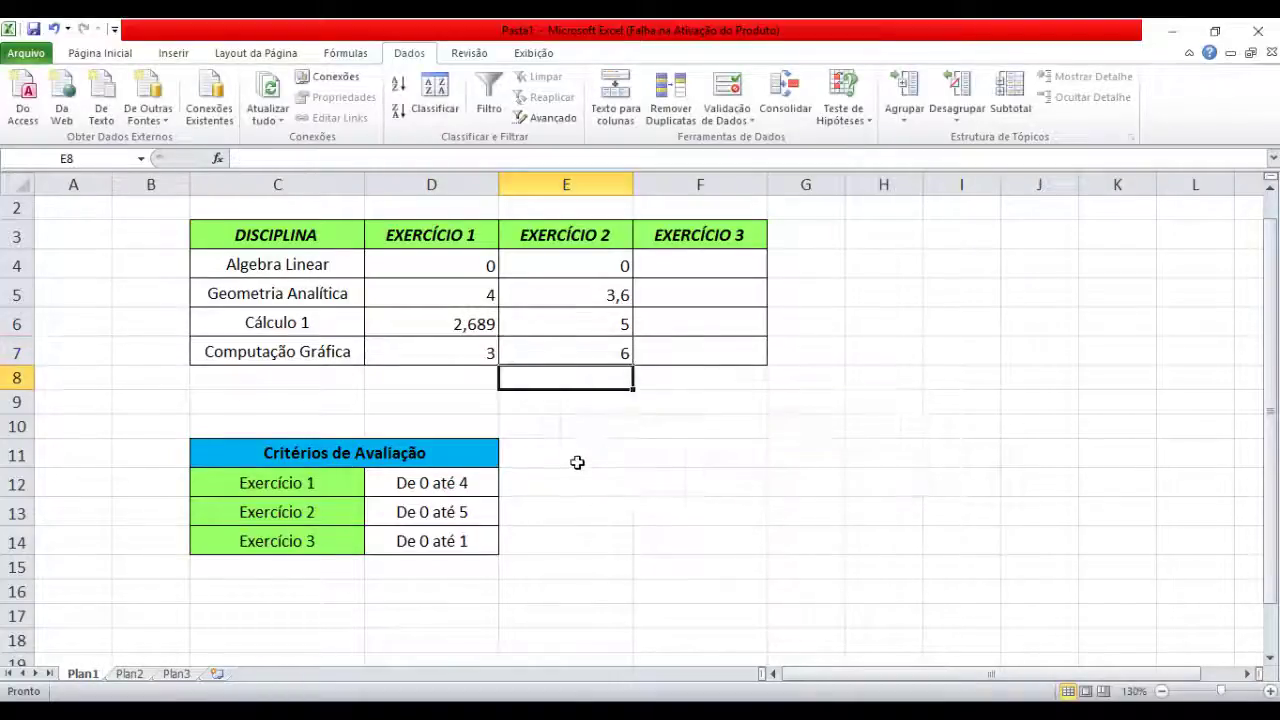
{"action": "left_click", "coordinate": [577, 458]}
Replace E7 with 8, decline it at the warning, and enter 3 instead
{"action": "left_click", "coordinate": [595, 360]}
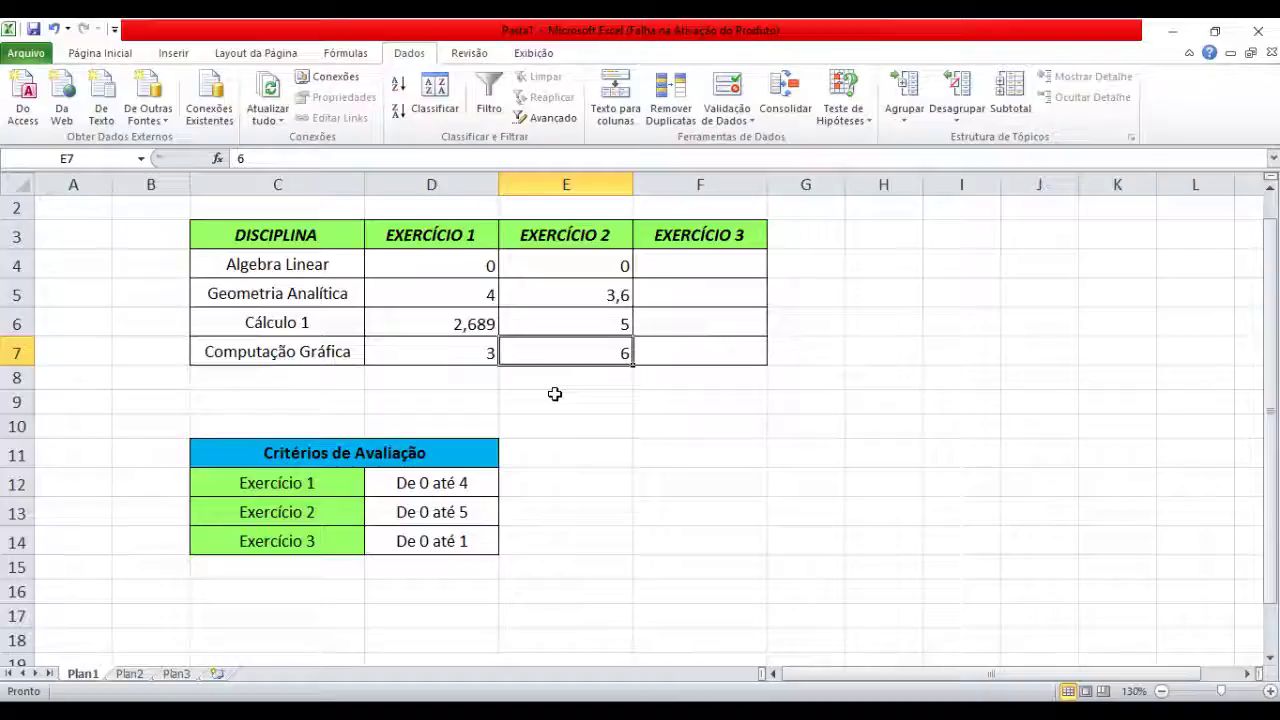
{"action": "key", "text": "BackSpace"}
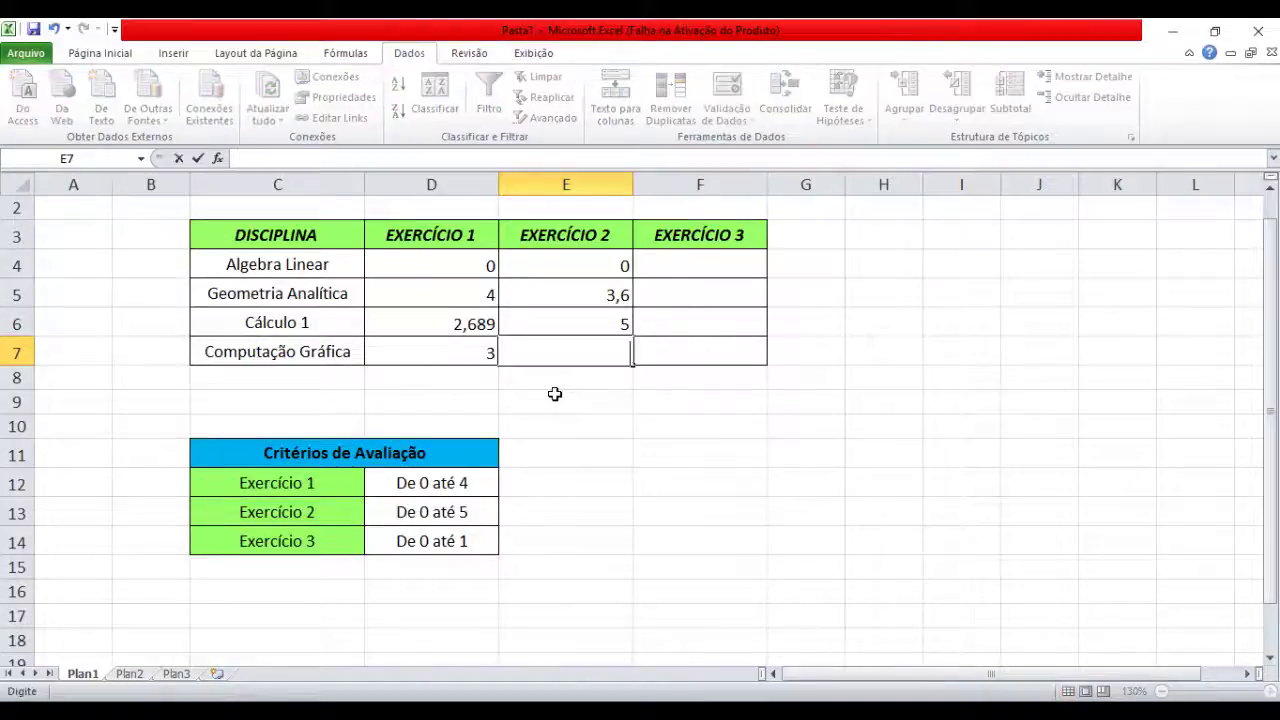
{"action": "type", "text": "8"}
{"action": "key", "text": "Return"}
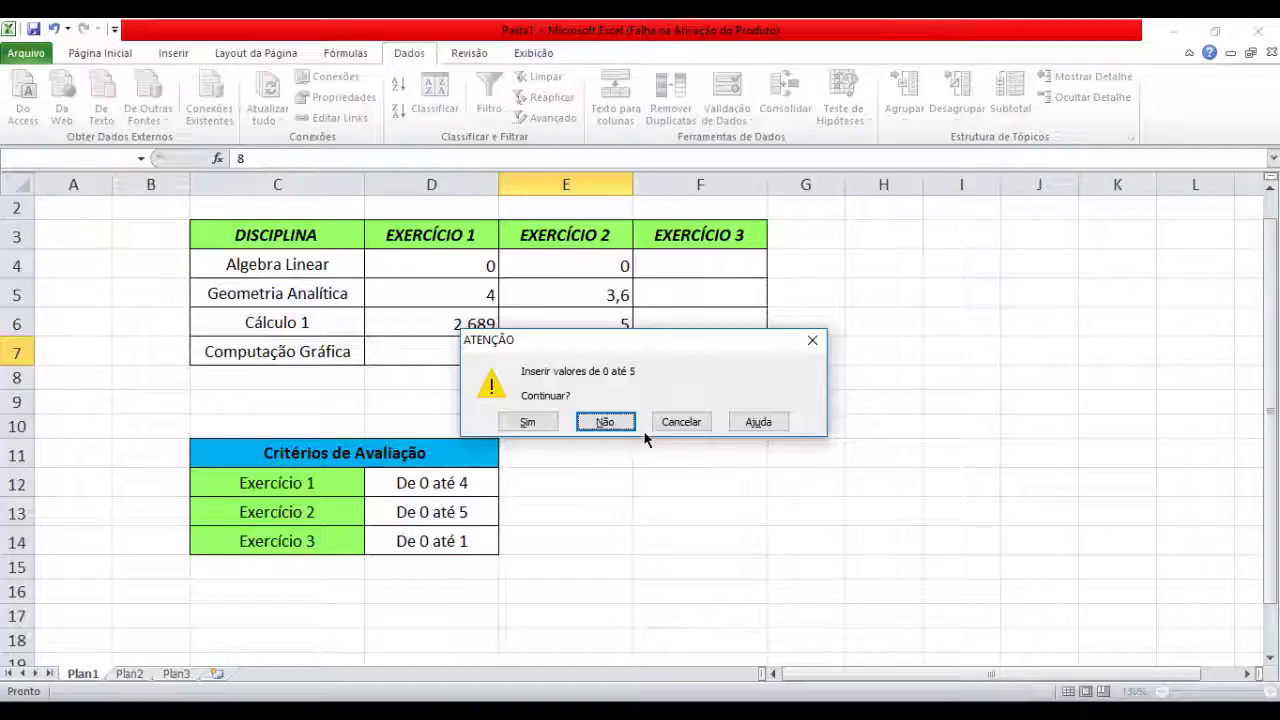
{"action": "left_click", "coordinate": [605, 421]}
{"action": "key", "text": "Return"}
{"action": "left_click", "coordinate": [637, 451]}
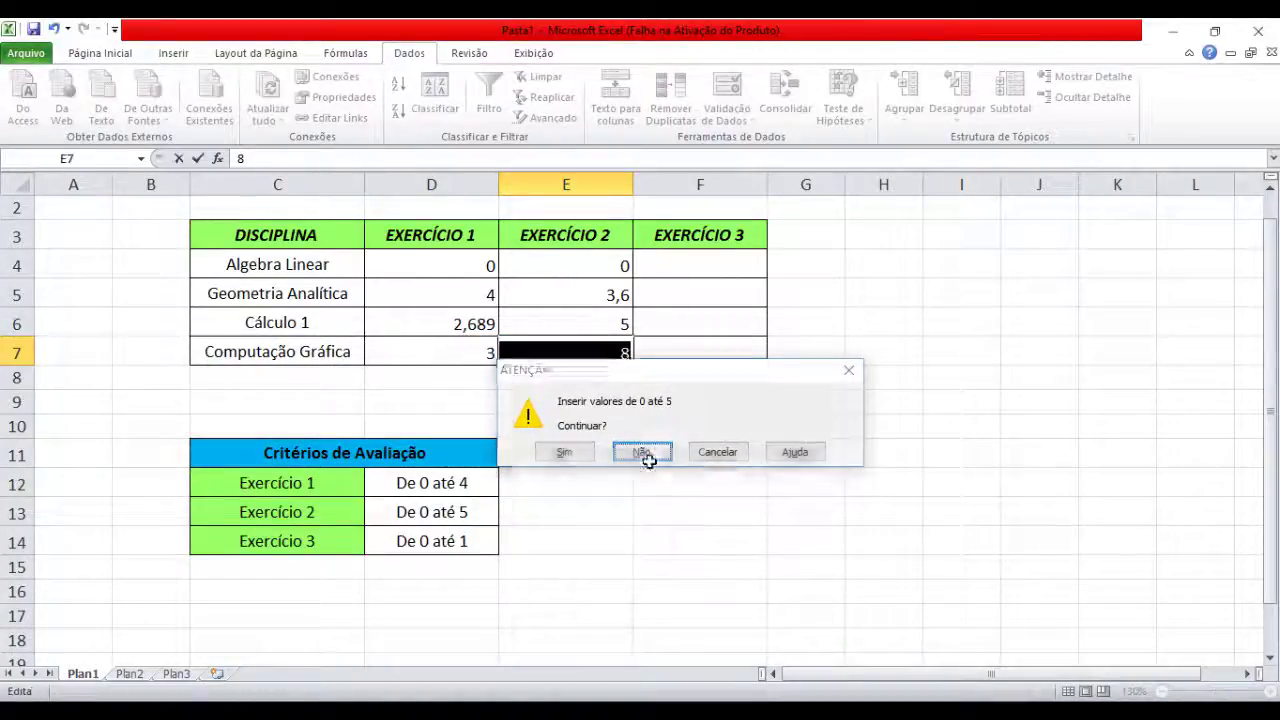
{"action": "type", "text": "3"}
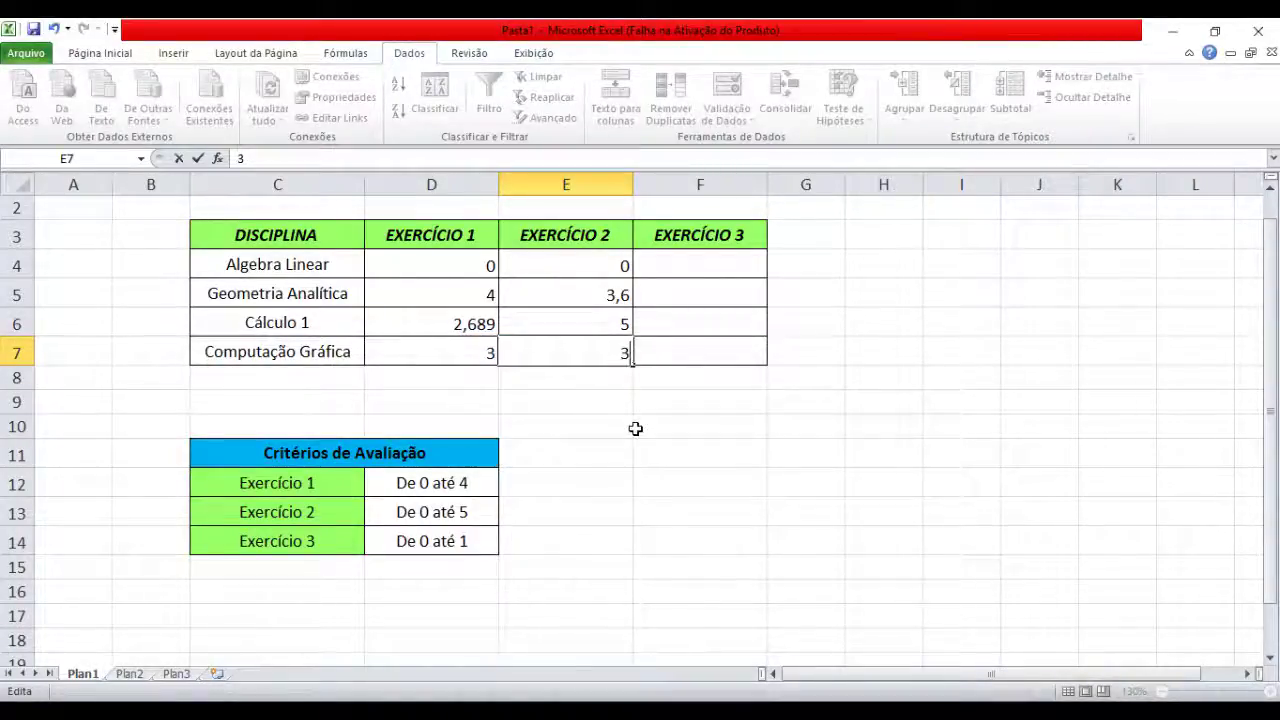
{"action": "key", "text": "Return"}
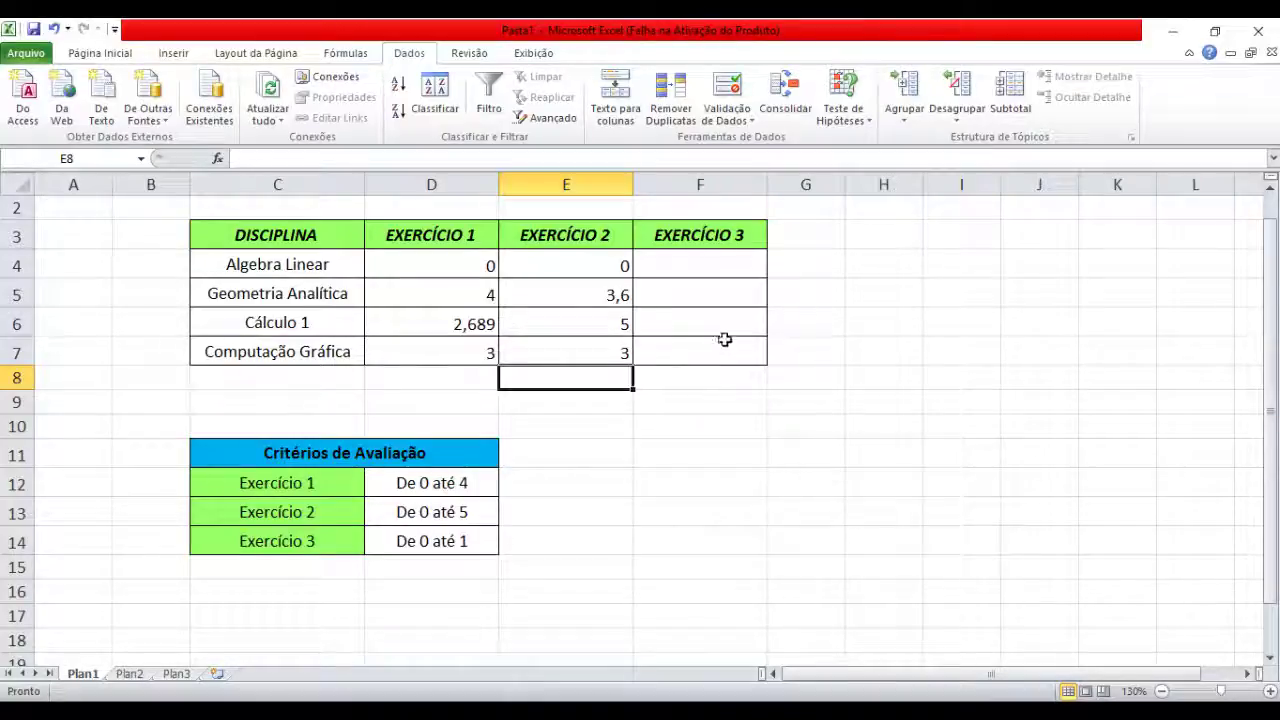
Restrict F4:F7 to Decimal values from minimum 0 with the input message turned off
{"action": "left_click", "coordinate": [693, 272]}
{"action": "left_click_drag", "start_coordinate": [693, 272], "coordinate": [705, 358]}
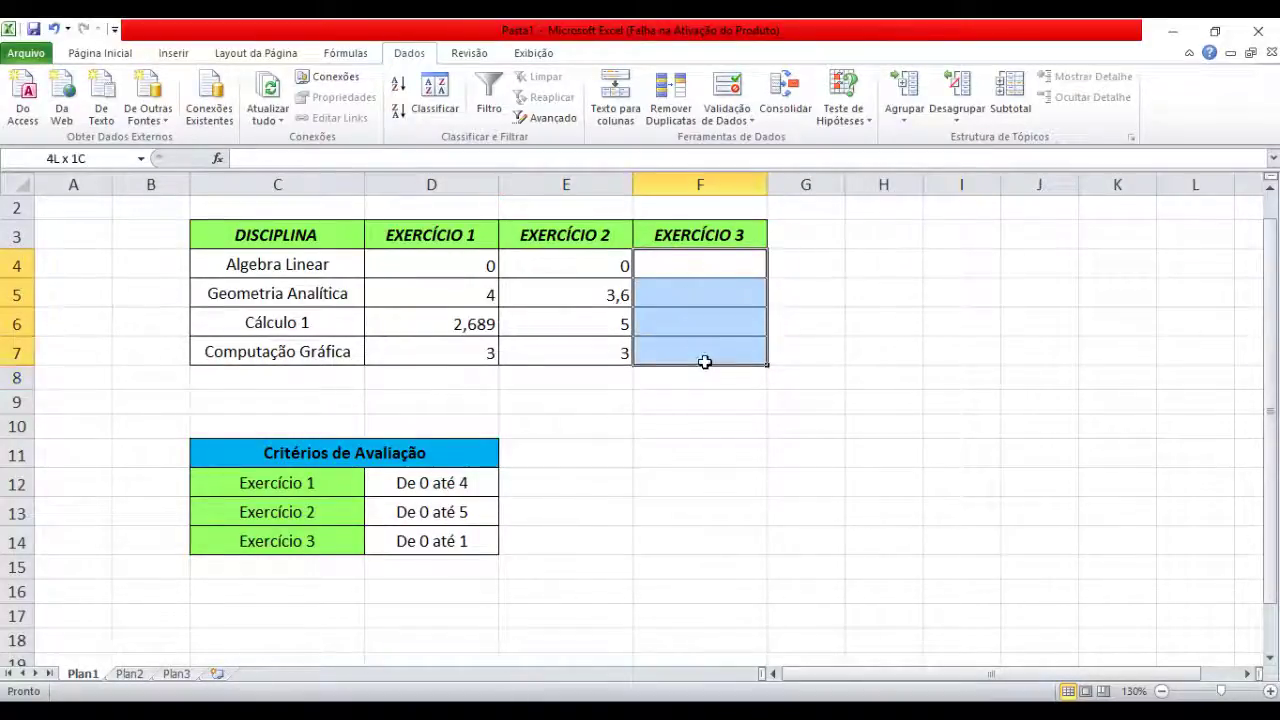
{"action": "left_click", "coordinate": [727, 95]}
{"action": "left_click_drag", "start_coordinate": [763, 188], "coordinate": [890, 235]}
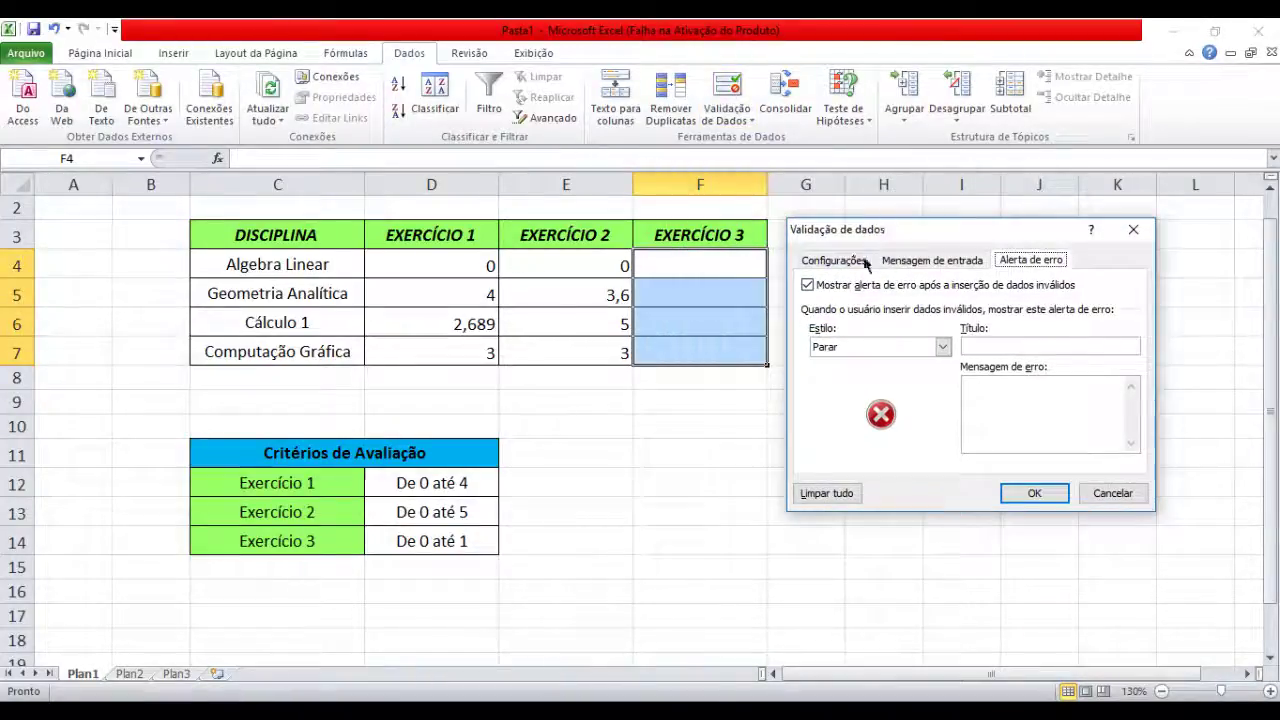
{"action": "left_click", "coordinate": [833, 260]}
{"action": "left_click", "coordinate": [930, 321]}
{"action": "left_click", "coordinate": [893, 363]}
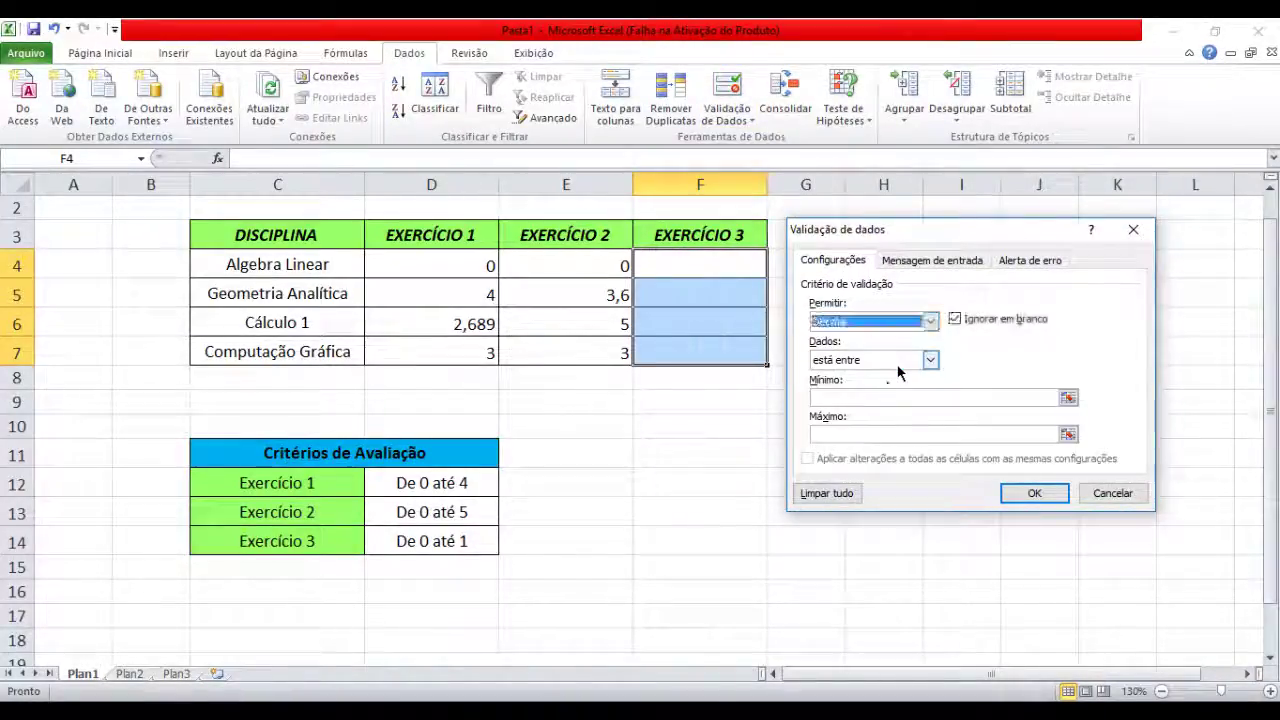
{"action": "left_click", "coordinate": [885, 397]}
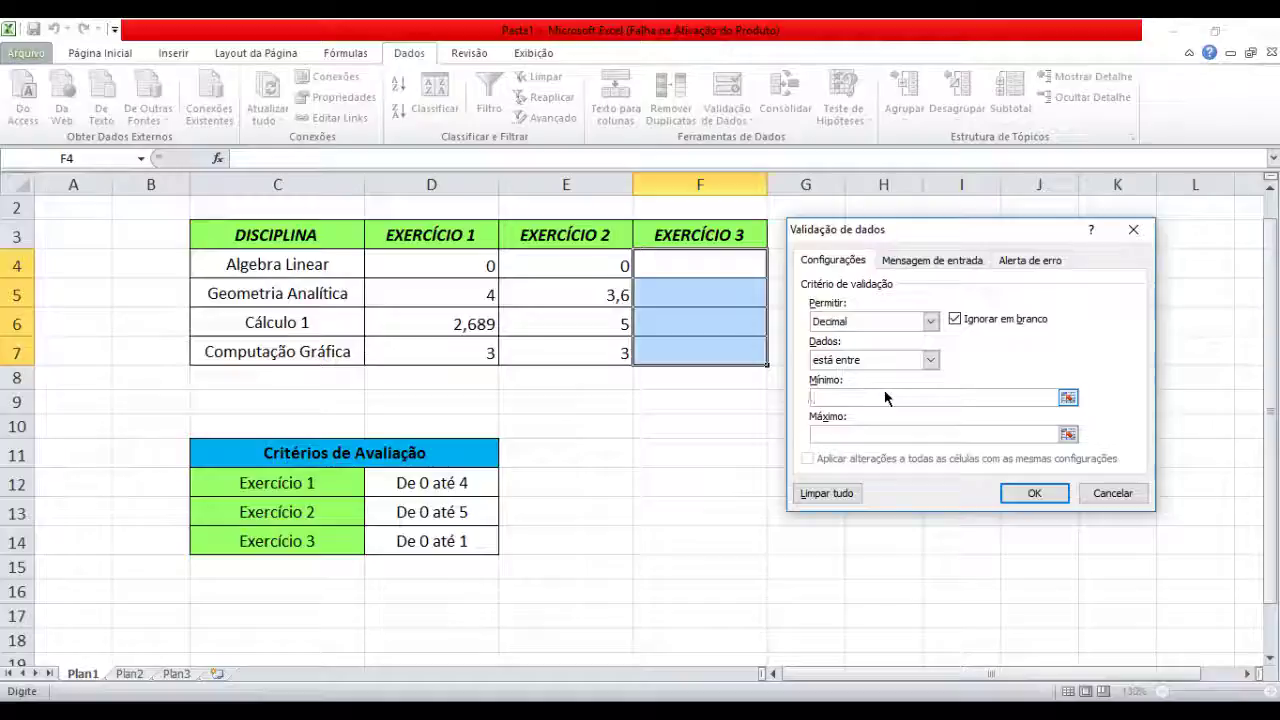
{"action": "type", "text": "0"}
{"action": "key", "text": "Tab"}
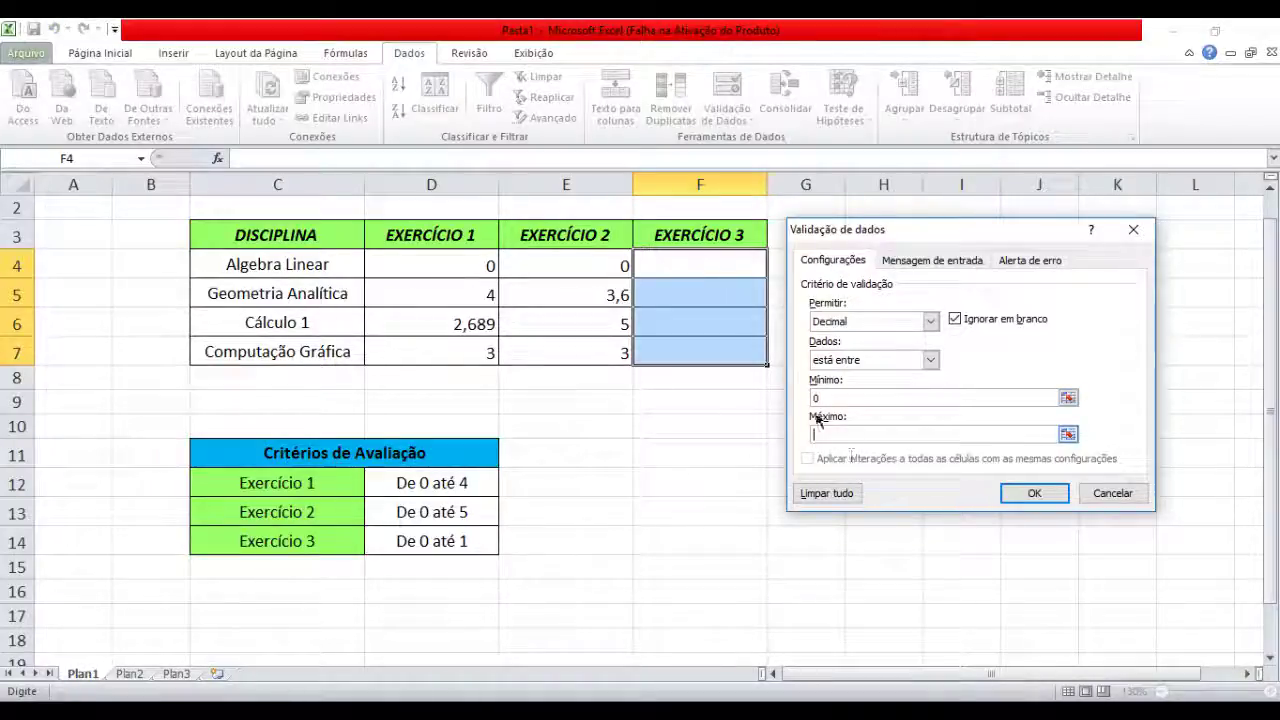
{"action": "type", "text": "1"}
{"action": "left_click", "coordinate": [922, 262]}
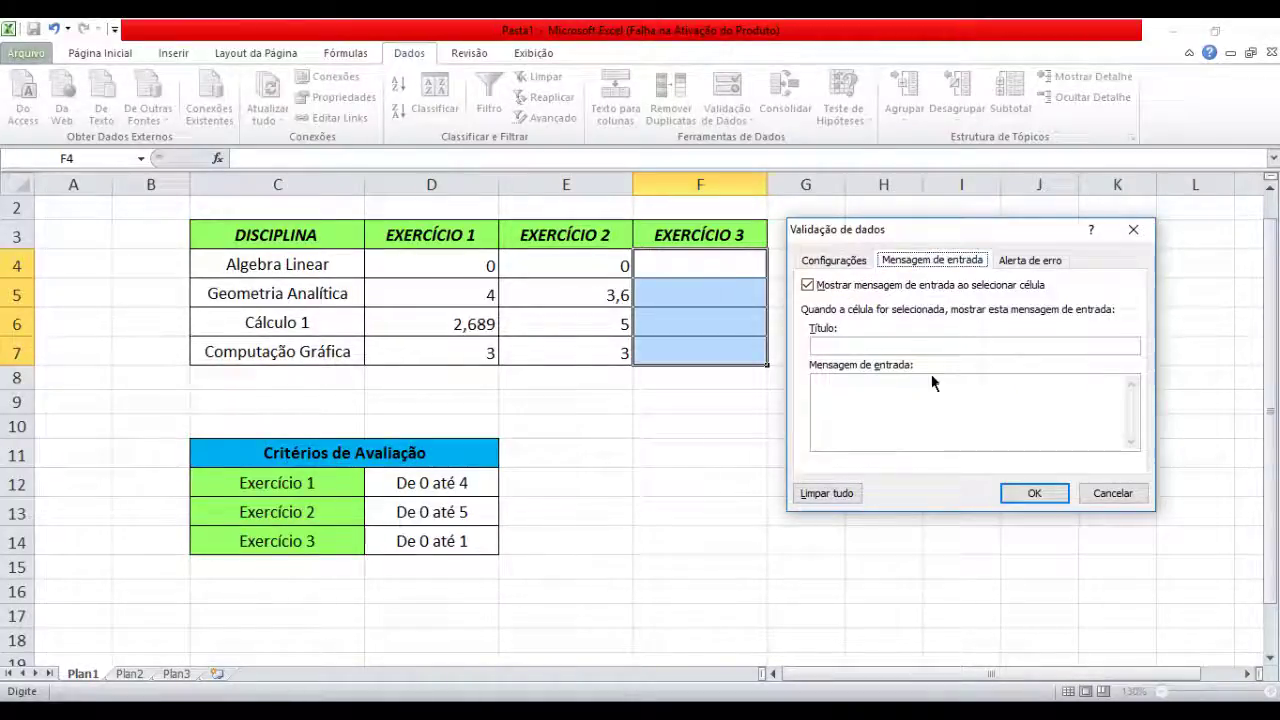
{"action": "left_click", "coordinate": [808, 285]}
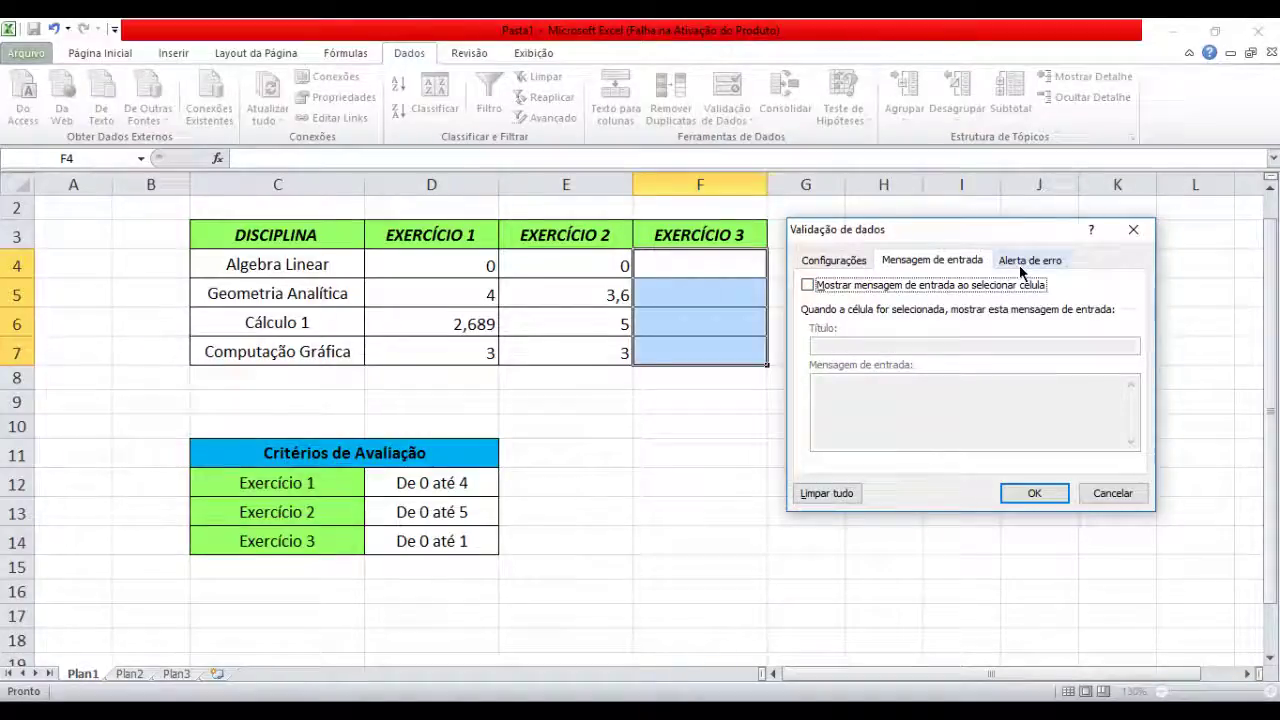
Set an Informações alert titled ATENÇÃO reading 'Insira valores de 0 até 1' and apply it
{"action": "left_click", "coordinate": [1025, 262]}
{"action": "left_click", "coordinate": [941, 347]}
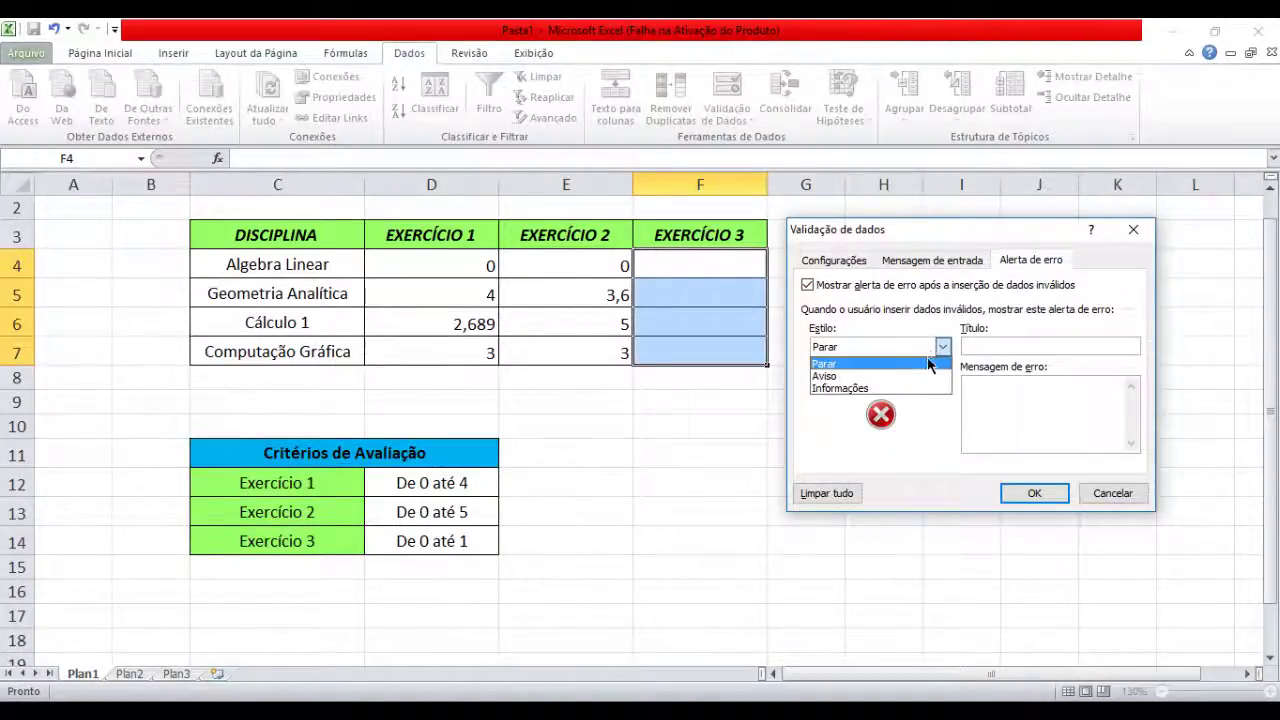
{"action": "left_click", "coordinate": [930, 382]}
{"action": "left_click", "coordinate": [1008, 348]}
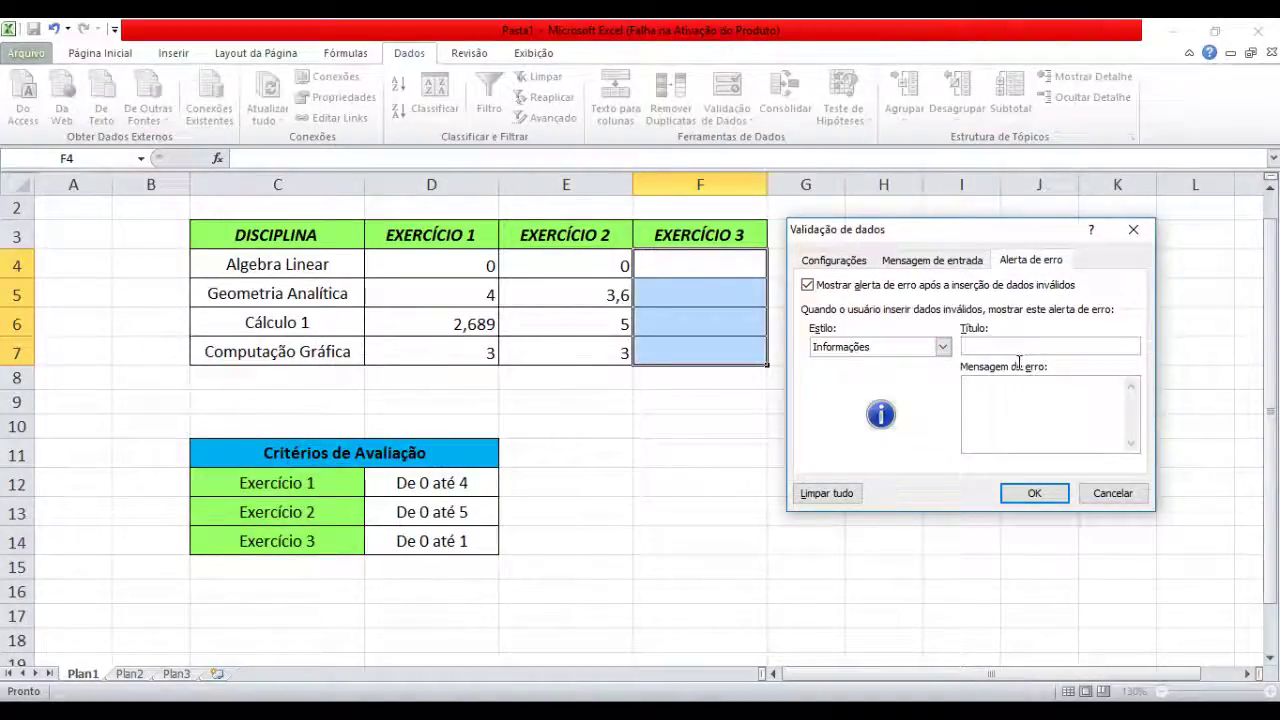
{"action": "type", "text": "AT"}
{"action": "type", "text": "ENÇÃO"}
{"action": "left_click", "coordinate": [1030, 400]}
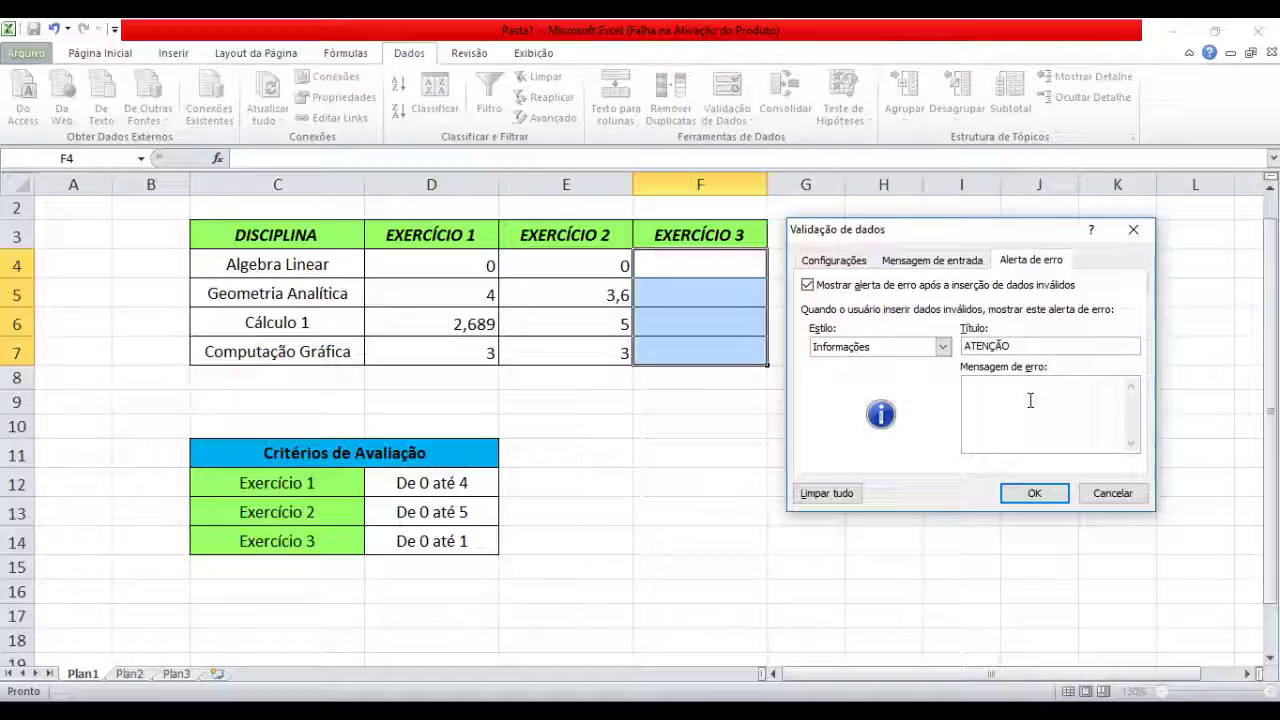
{"action": "type", "text": "Insira"}
{"action": "type", "text": " valores "}
{"action": "type", "text": "en"}
{"action": "type", "text": "te"}
{"action": "key", "text": "BackSpace"}
{"action": "key", "text": "BackSpace"}
{"action": "key", "text": "BackSpace"}
{"action": "key", "text": "BackSpace"}
{"action": "type", "text": "de"}
{"action": "type", "text": " 0 até"}
{"action": "type", "text": " 1"}
{"action": "left_click", "coordinate": [1038, 492]}
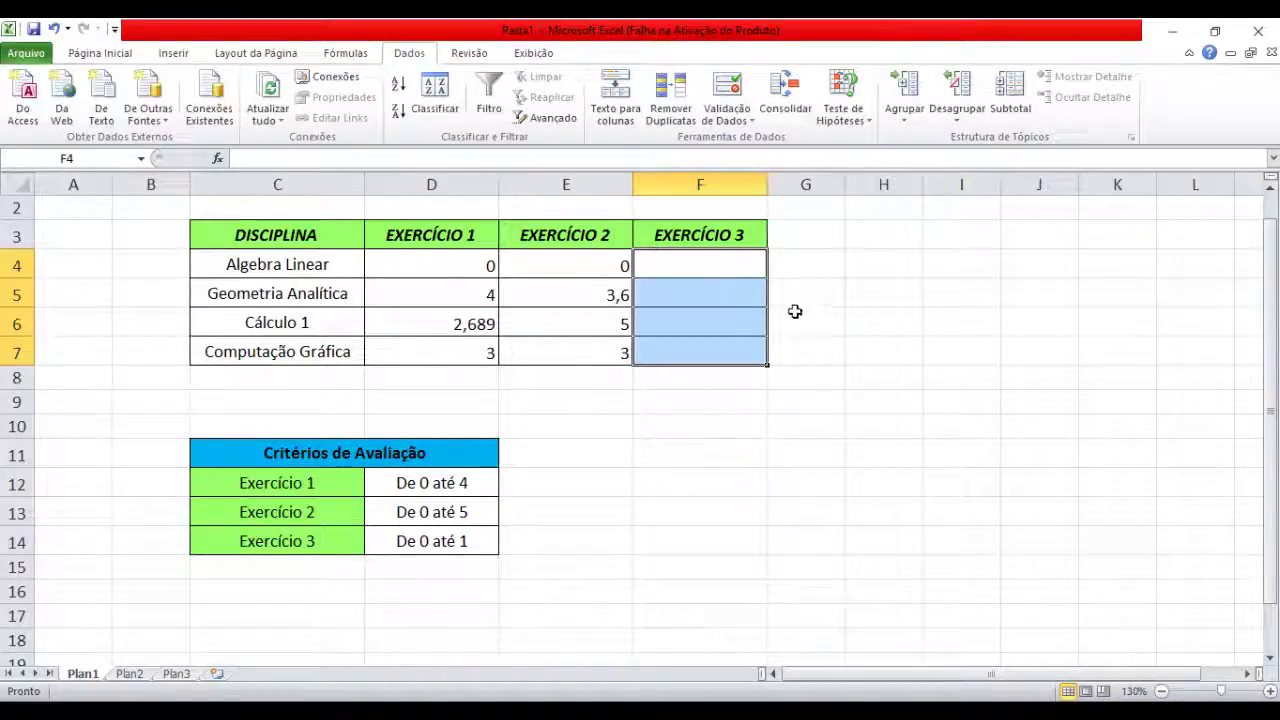
Enter 0 and 0,8 as the Exercício 3 grades in F4 and F5
{"action": "left_click", "coordinate": [763, 278]}
{"action": "type", "text": "0"}
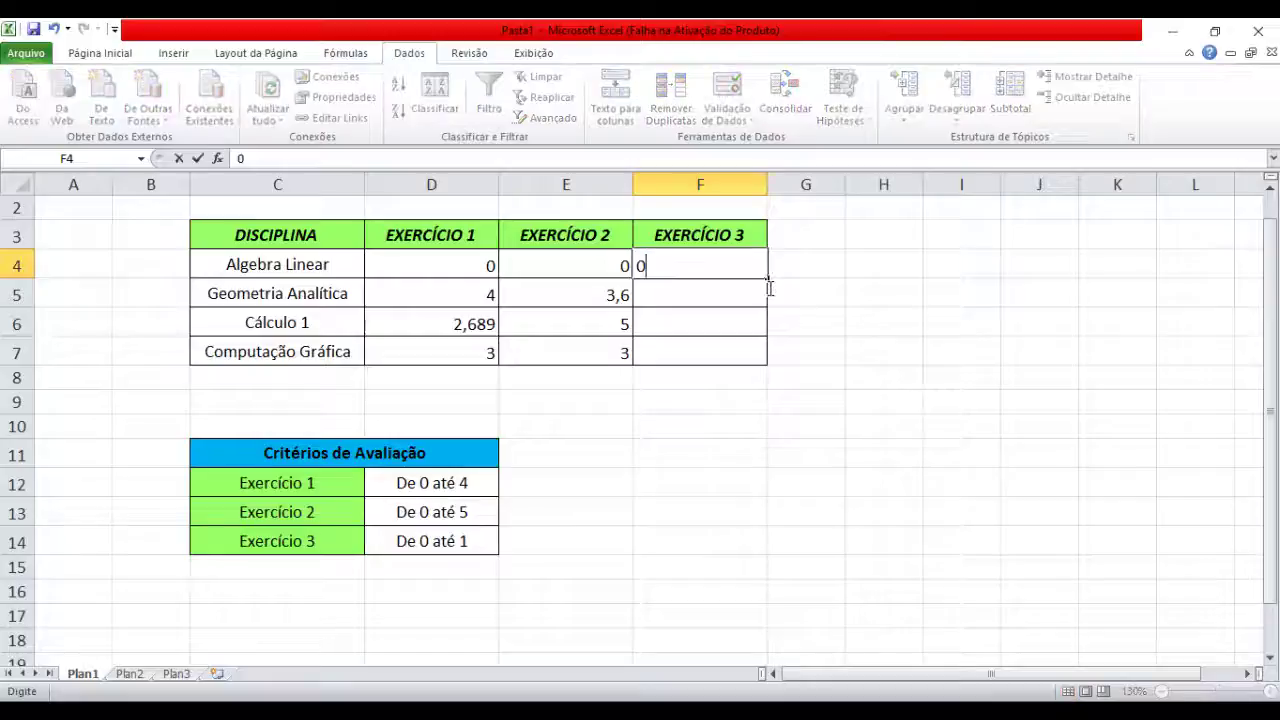
{"action": "key", "text": "Return"}
{"action": "type", "text": "0,5"}
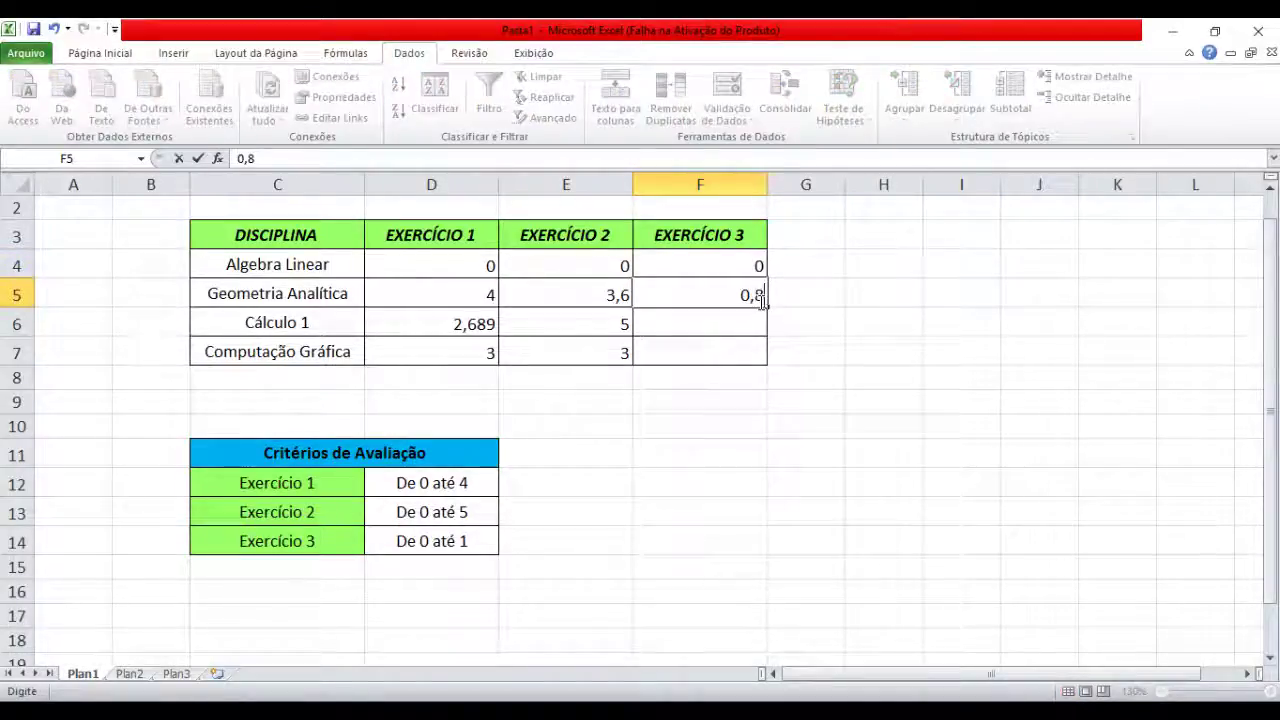
{"action": "key", "text": "Return"}
Enter the out-of-range grade 3 in F6 and accept it despite the ATENÇÃO information alert
{"action": "type", "text": "3"}
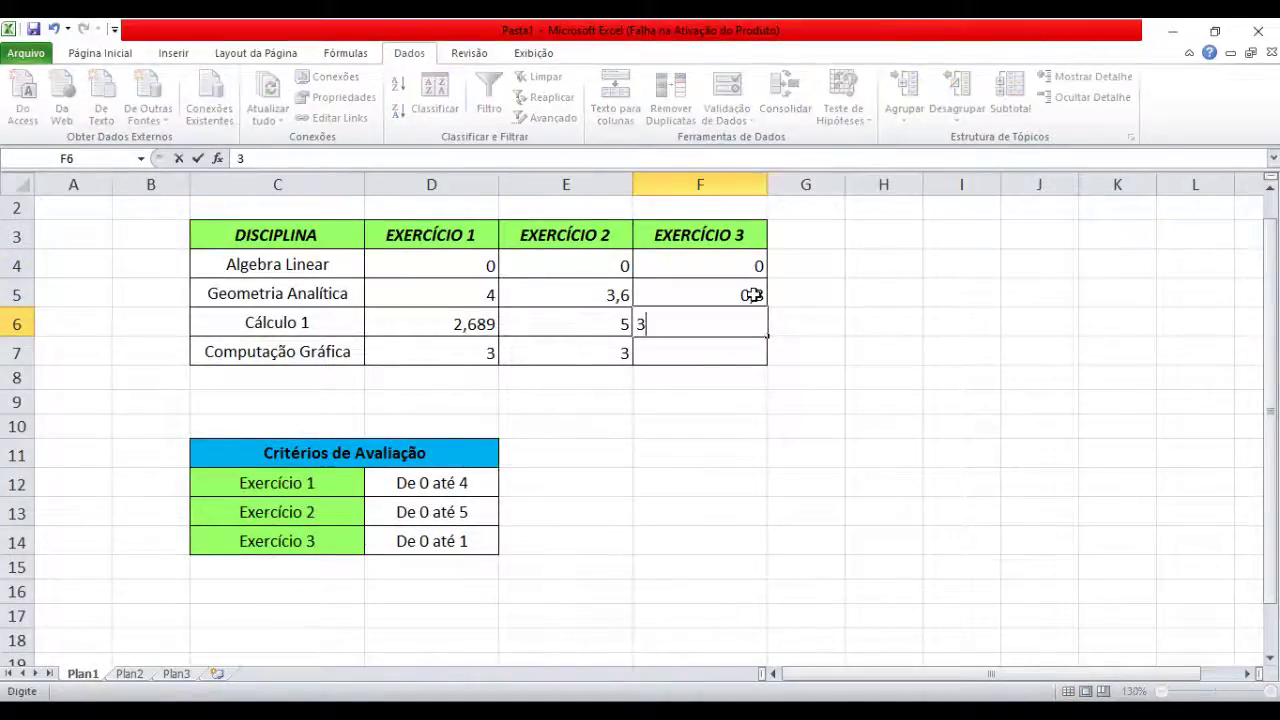
{"action": "key", "text": "Return"}
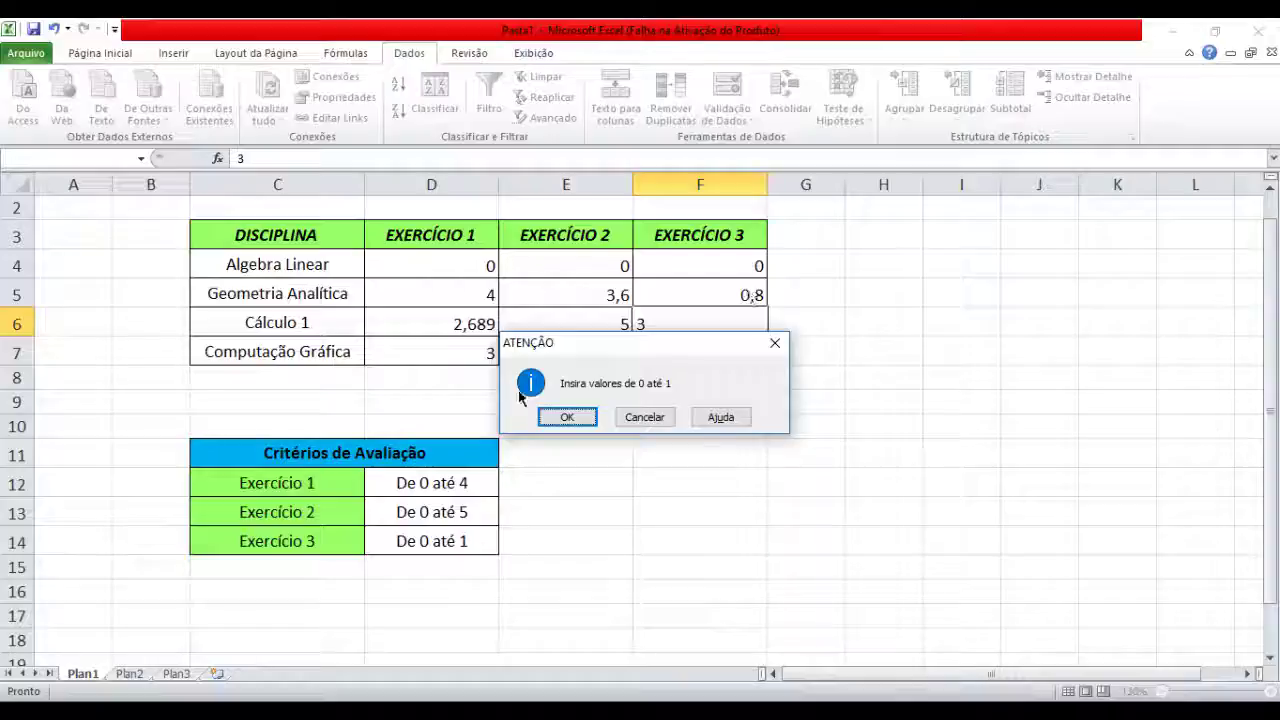
{"action": "left_click_drag", "start_coordinate": [605, 346], "coordinate": [686, 391]}
{"action": "left_click", "coordinate": [658, 467]}
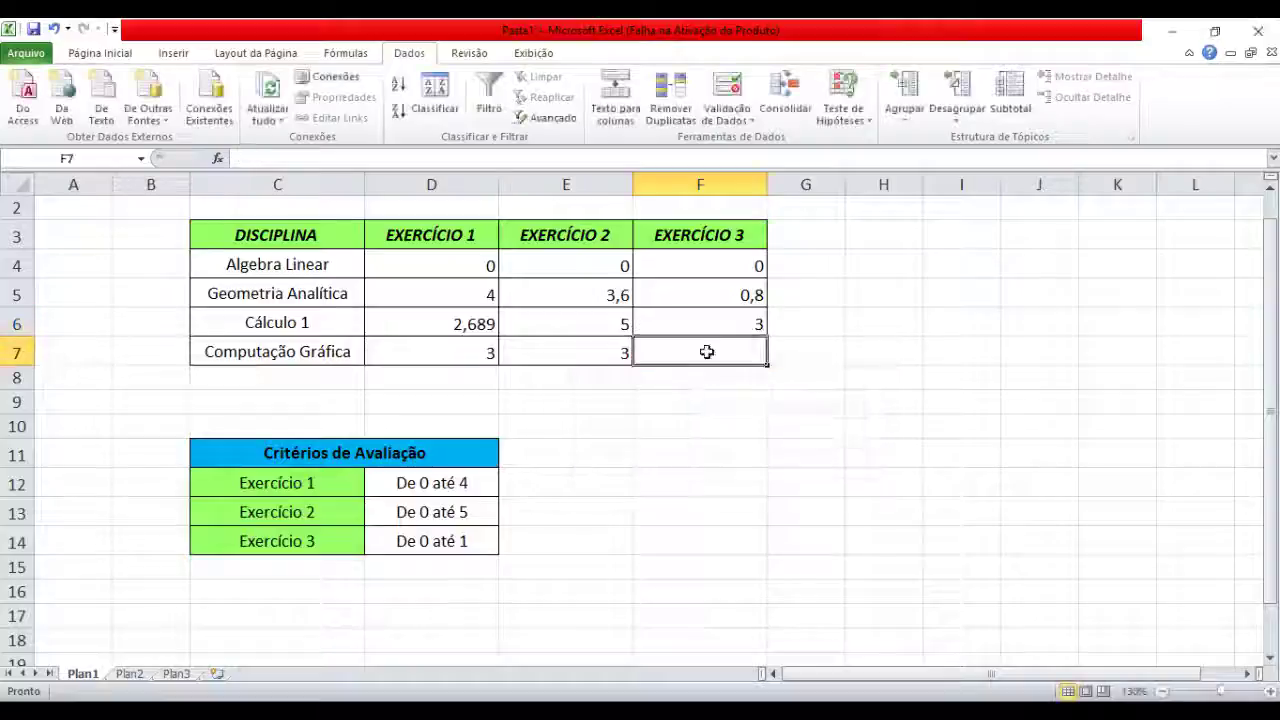
{"action": "left_click", "coordinate": [739, 325]}
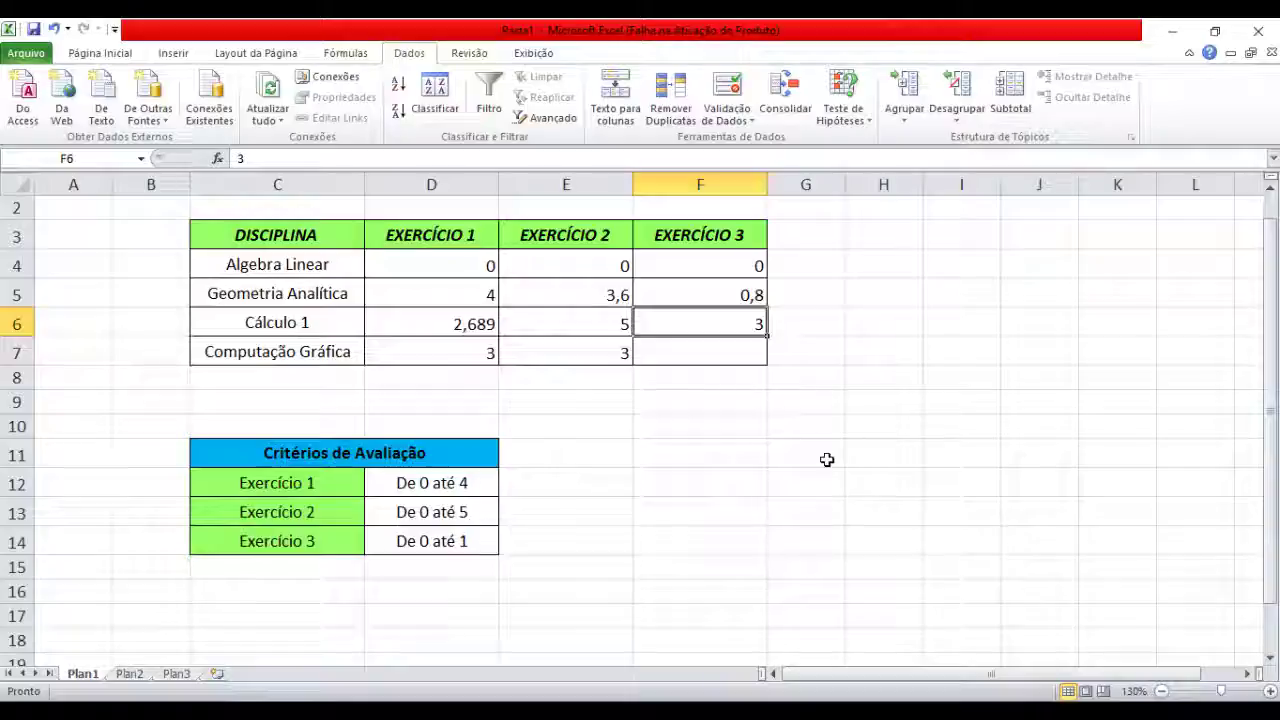
Replace F6 with 0,2 and enter 1 in F7
{"action": "type", "text": "0,2"}
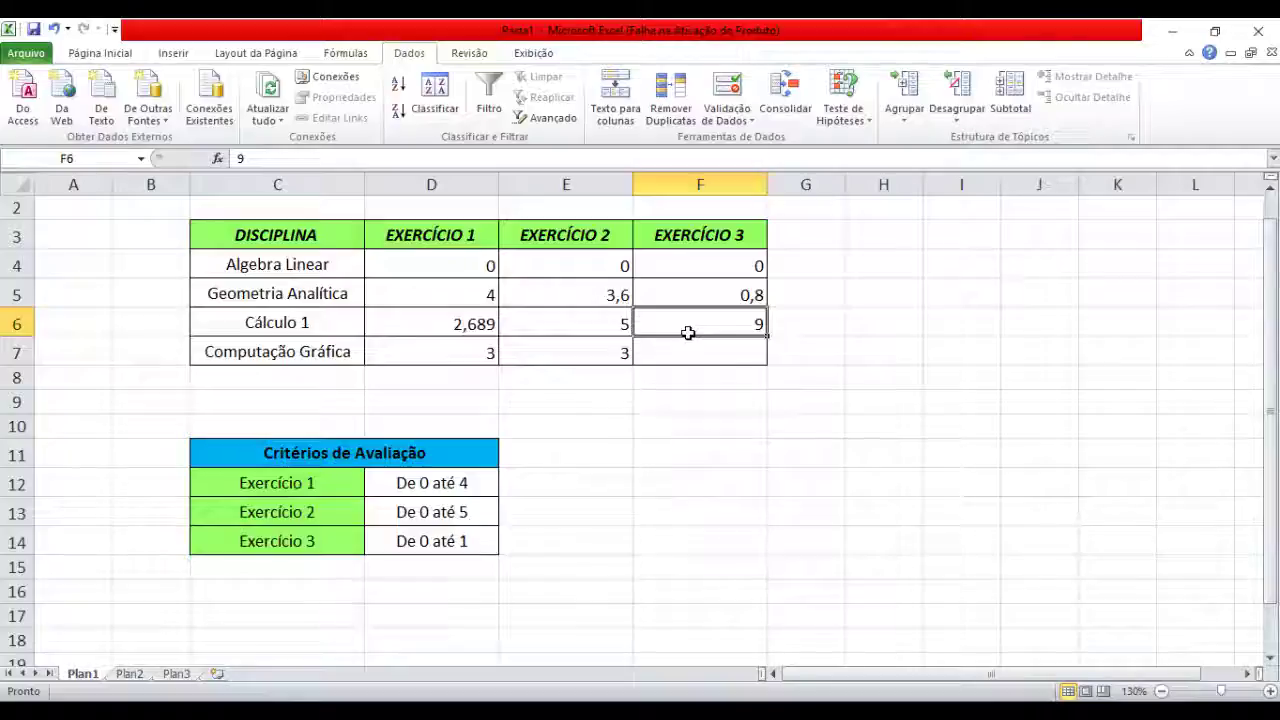
{"action": "key", "text": "Return"}
{"action": "type", "text": "1"}
{"action": "key", "text": "Return"}
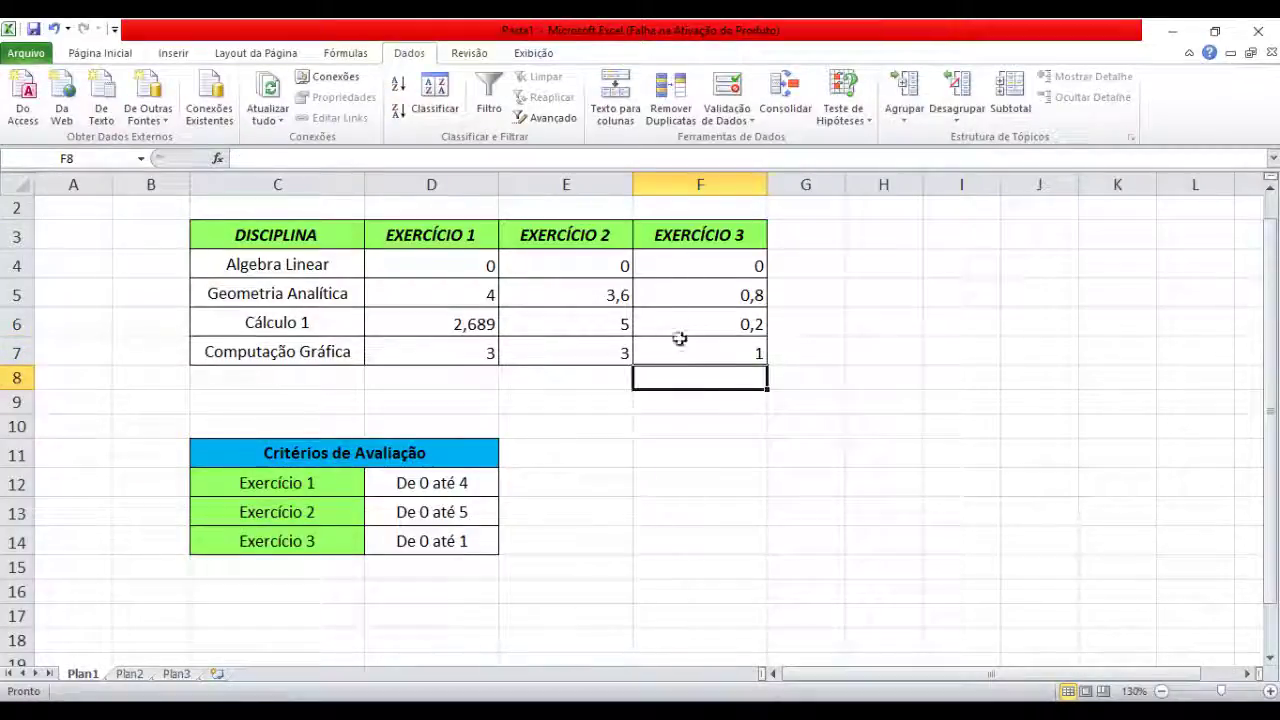
Review the grade cells in the Exercício 1, 2 and 3 columns
{"action": "left_click", "coordinate": [855, 452]}
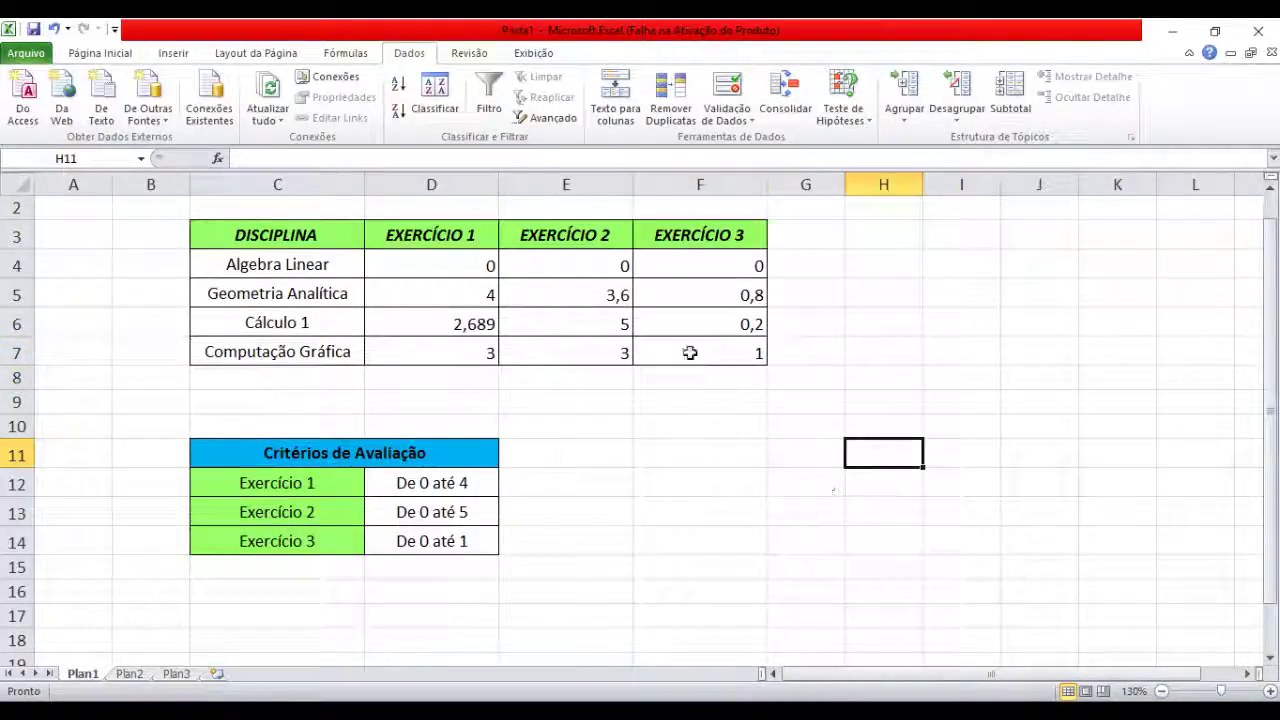
{"action": "left_click_drag", "start_coordinate": [480, 265], "coordinate": [480, 350]}
{"action": "left_click_drag", "start_coordinate": [600, 265], "coordinate": [620, 345]}
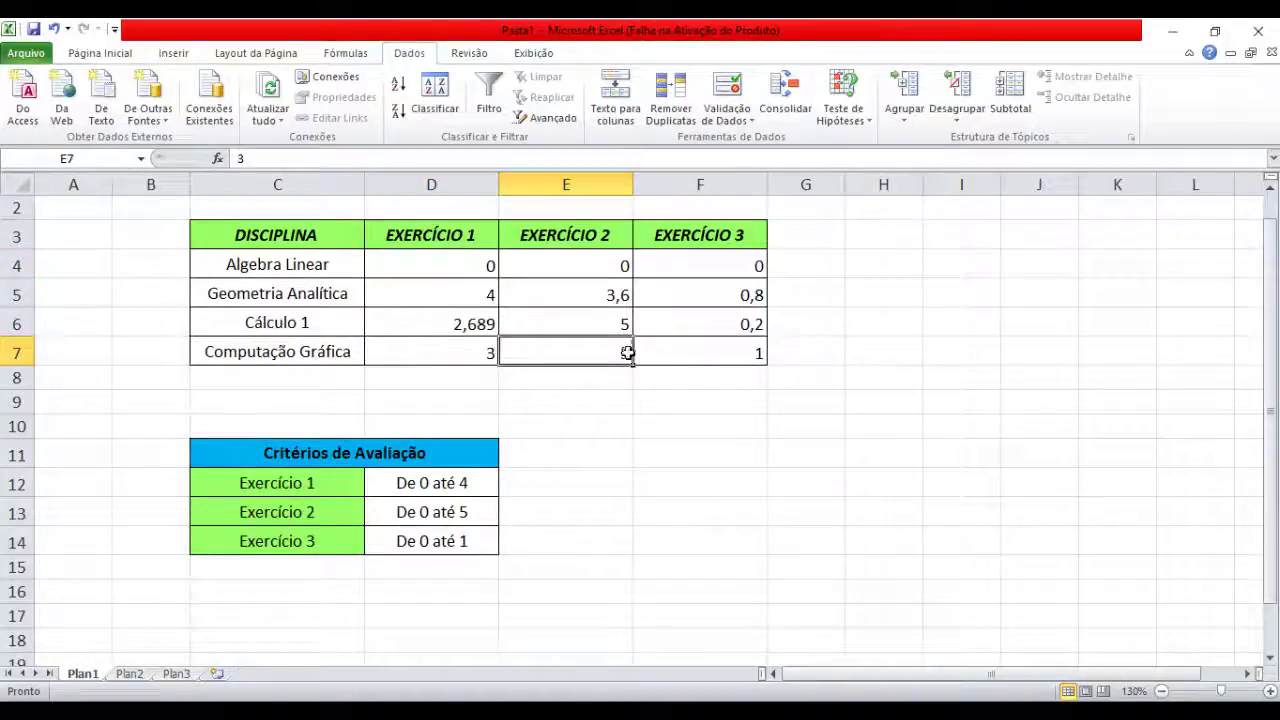
{"action": "left_click", "coordinate": [700, 350]}
{"action": "left_click", "coordinate": [700, 295]}
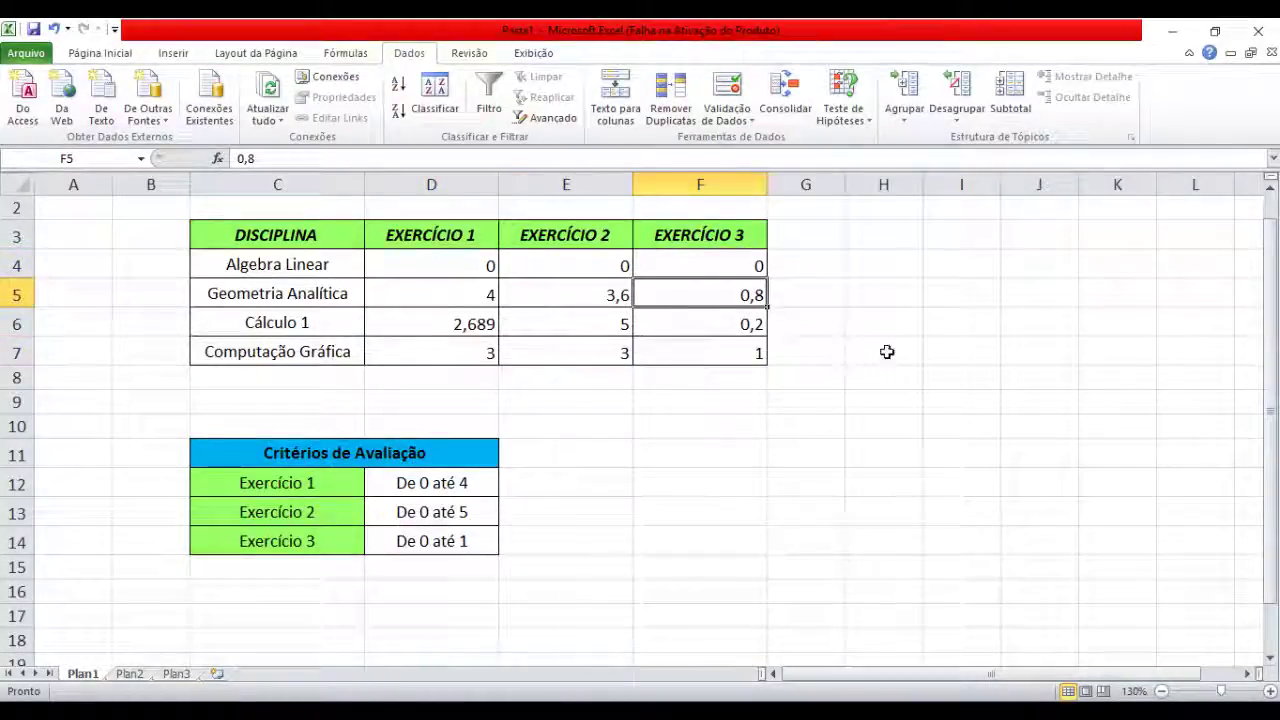